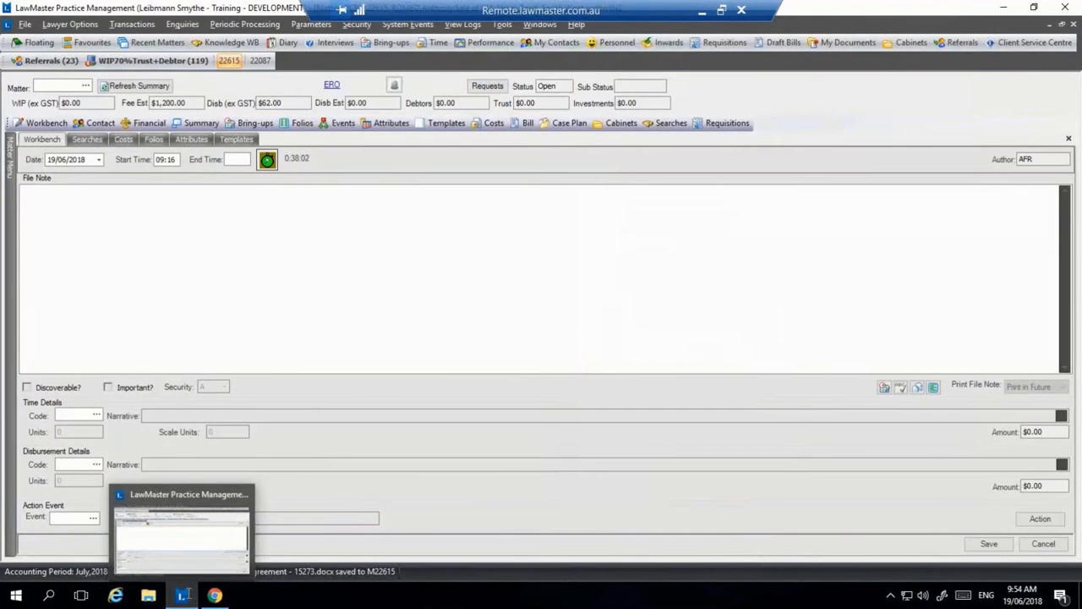
Step: Launch a new InfoTrack search from matter 22615's Searches list
click(672, 127)
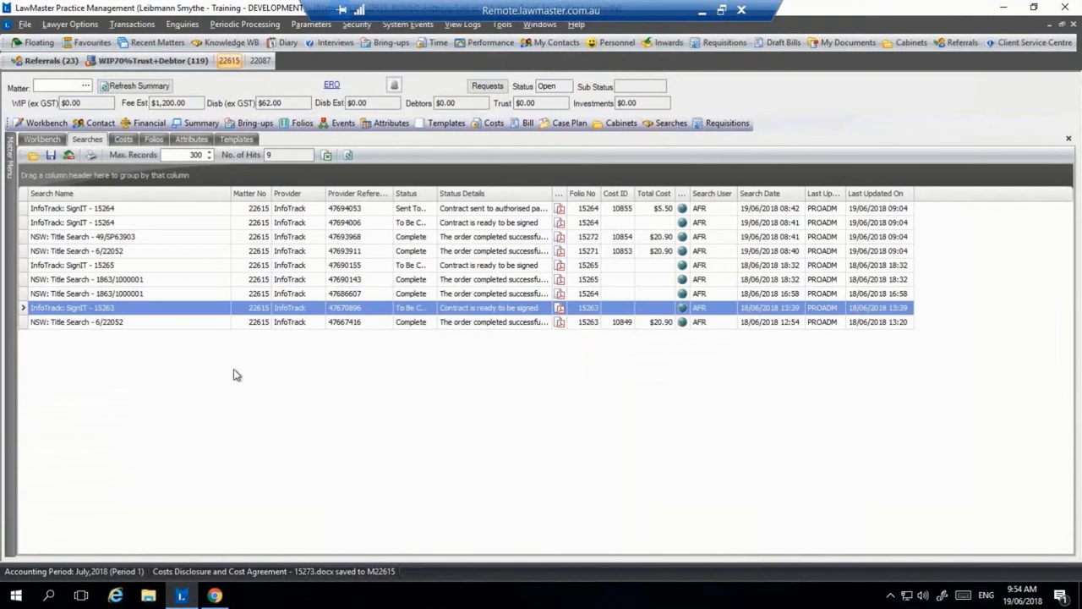
right_click(236, 374)
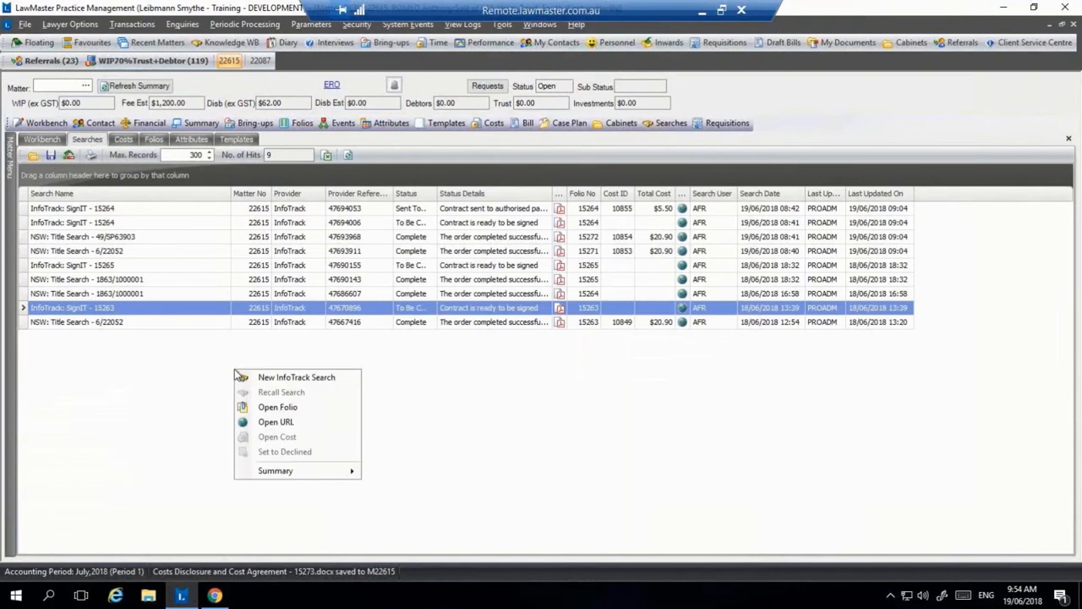
click(307, 378)
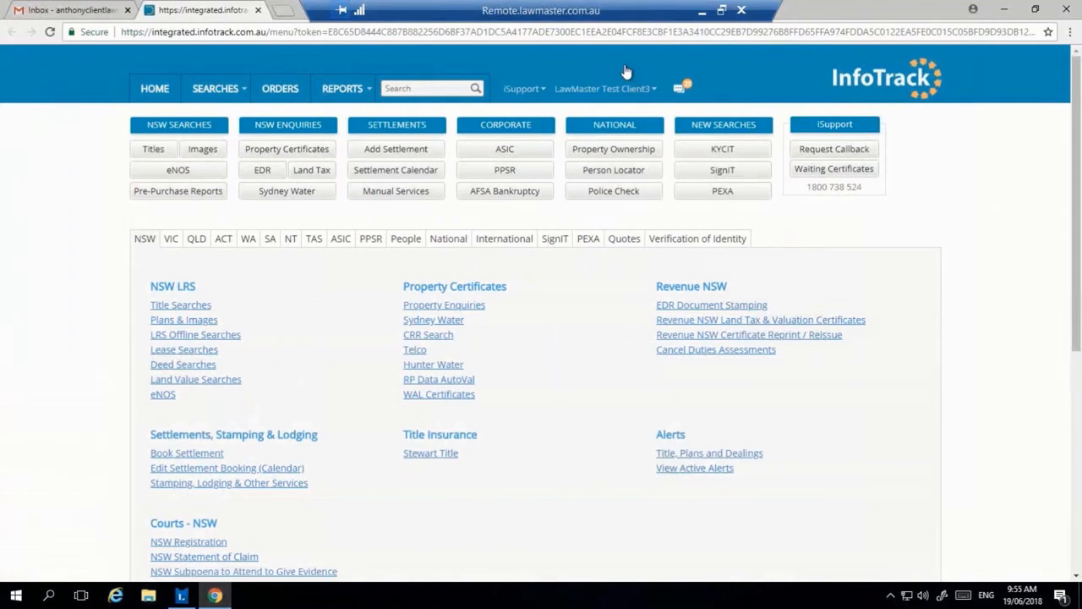
Step: Enter title reference 102/603788 on the NSW Titles form, verify it and place the order
click(154, 149)
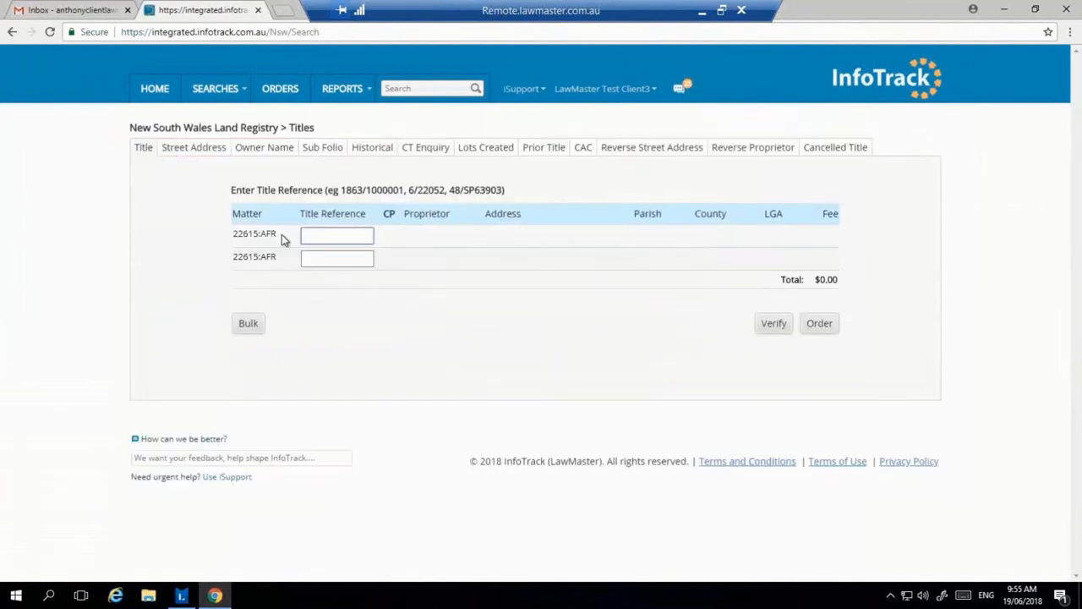
mouse_move(280, 235)
mouse_down()
mouse_move(227, 234)
mouse_move(265, 250)
mouse_up()
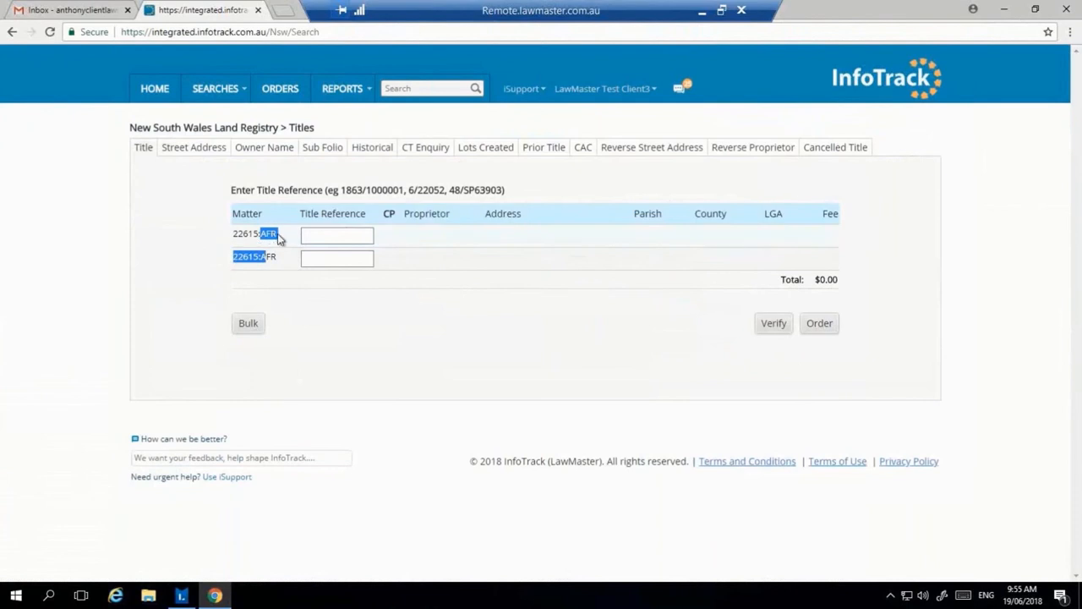
click(252, 231)
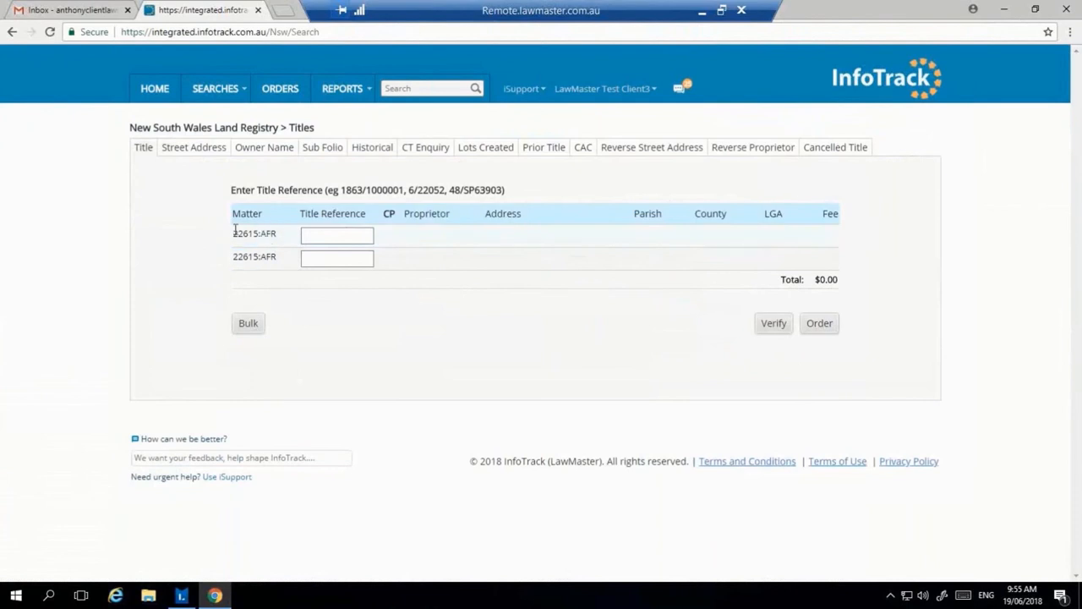
drag(235, 232, 277, 231)
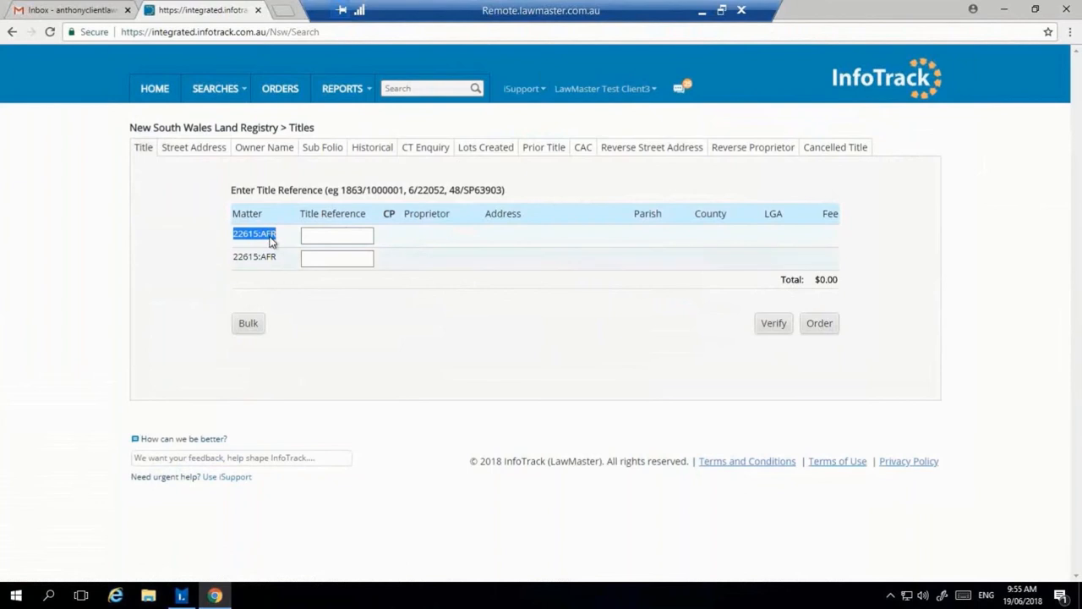
click(339, 231)
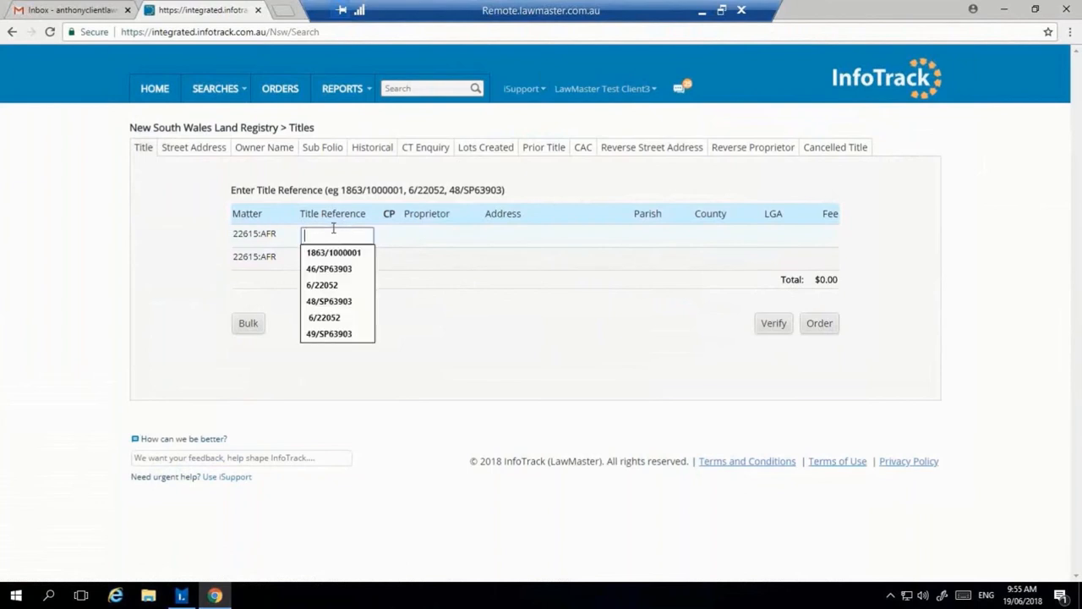
text(102/)
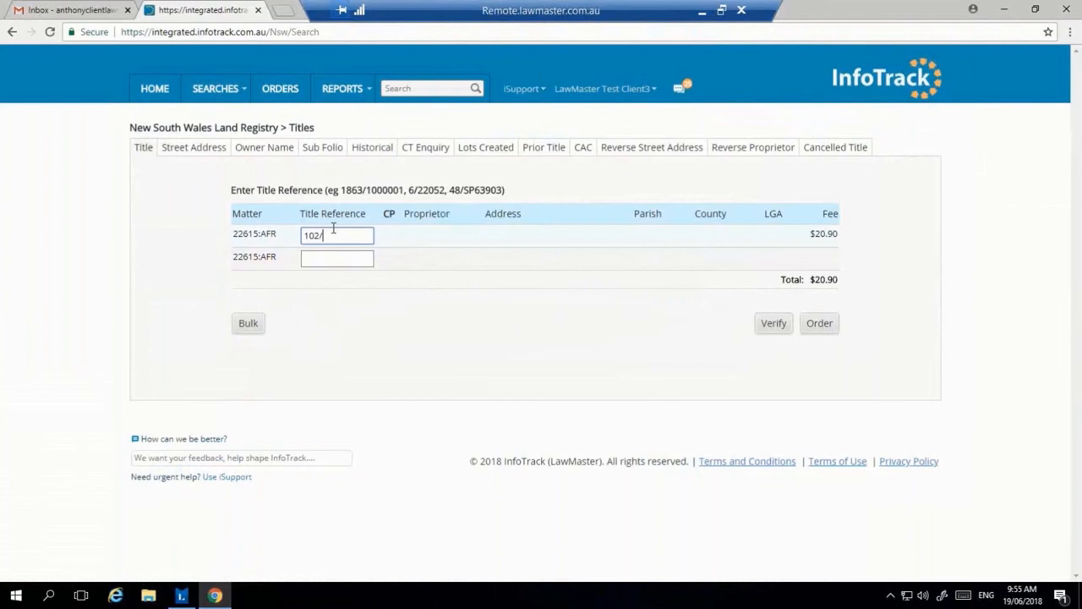
text(603788)
click(773, 323)
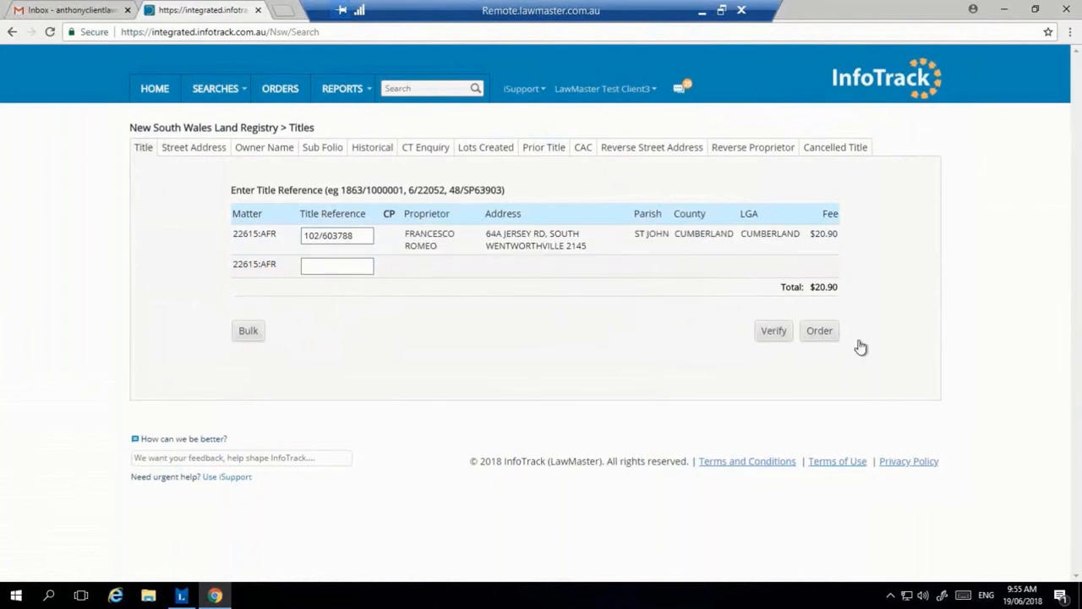
click(858, 342)
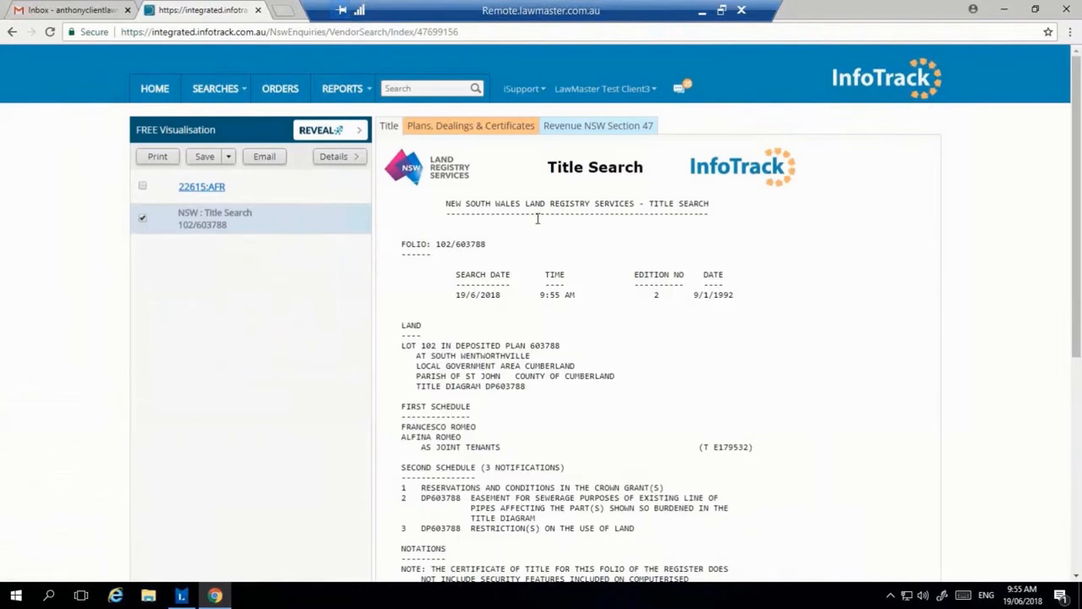
Step: Order the Deposited Plan 603788 title diagram ($23.10) and return to the title search result
scroll(537, 219, down, 1)
scroll(537, 219, up, 1)
click(498, 125)
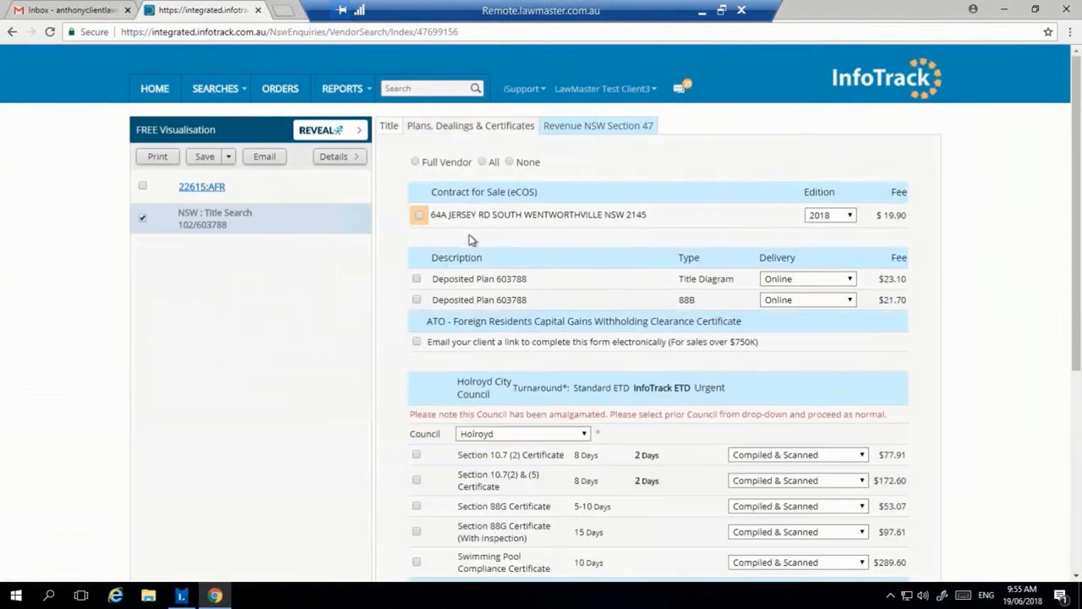
click(416, 280)
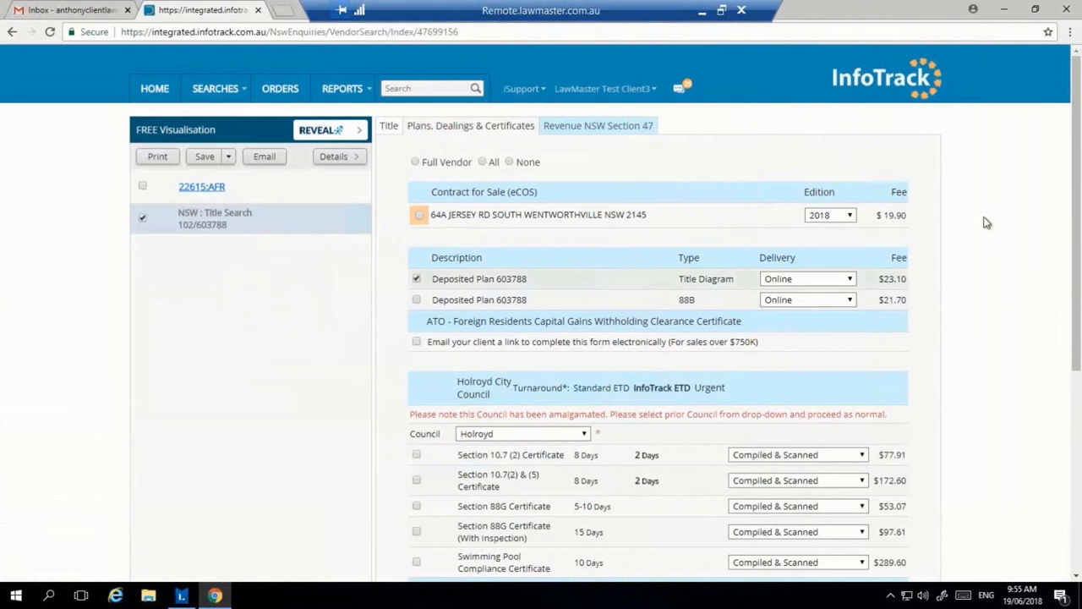
scroll(985, 222, down, 2)
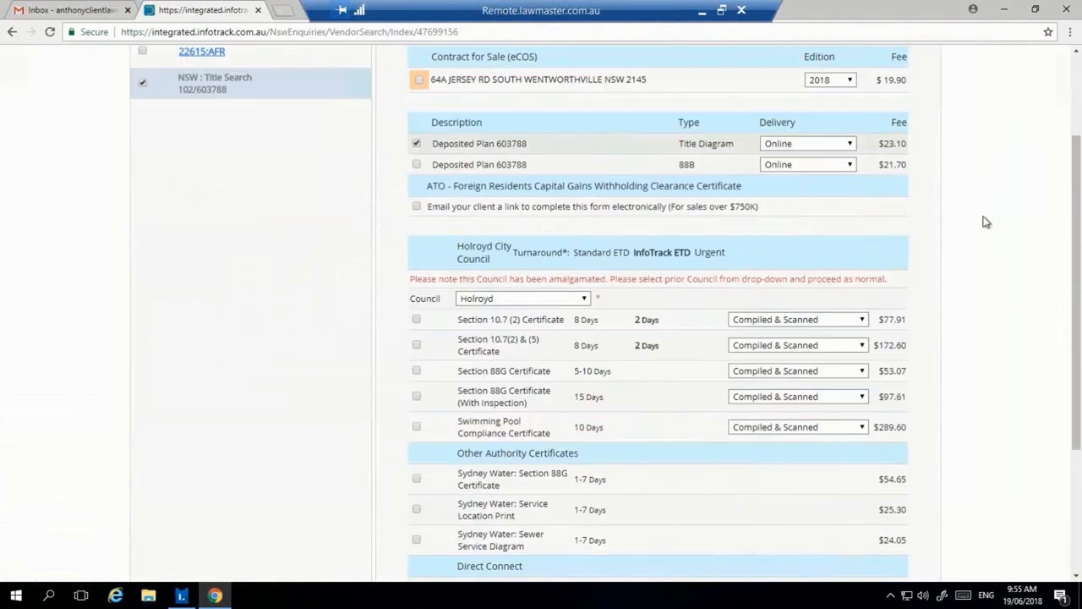
scroll(972, 207, down, 1)
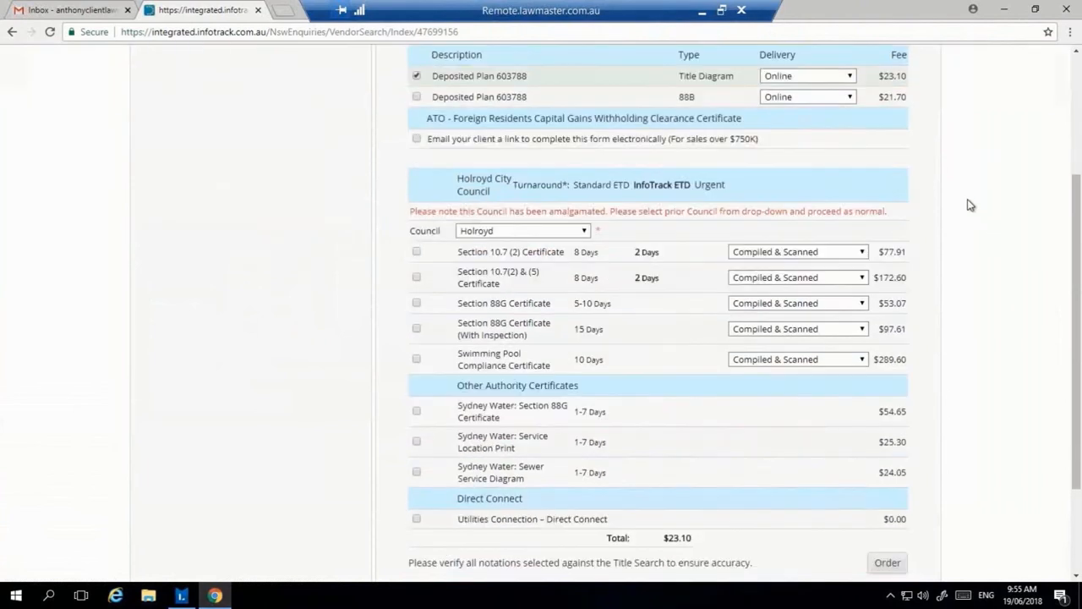
scroll(971, 205, down, 2)
scroll(598, 336, up, 1)
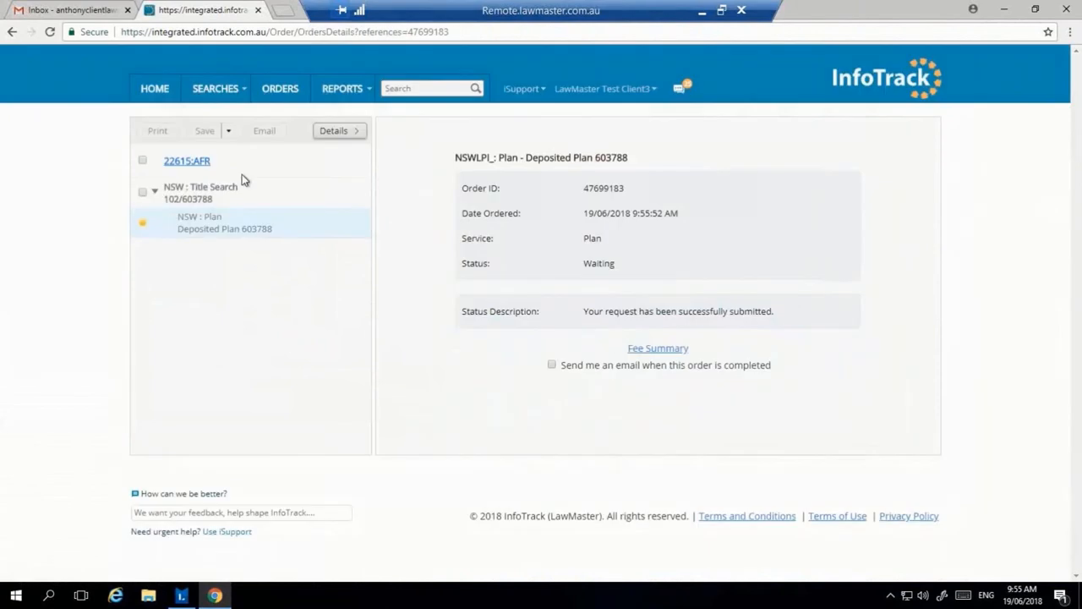
click(262, 195)
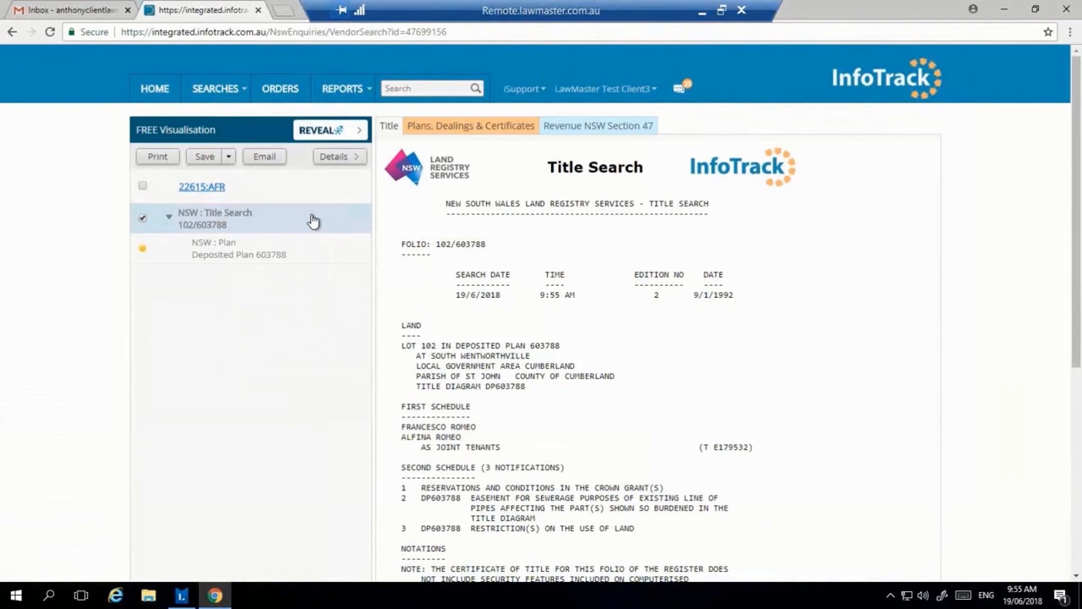
Step: Close InfoTrack, refresh LawMaster's searches and select the new 102/603788 title search entry
click(258, 11)
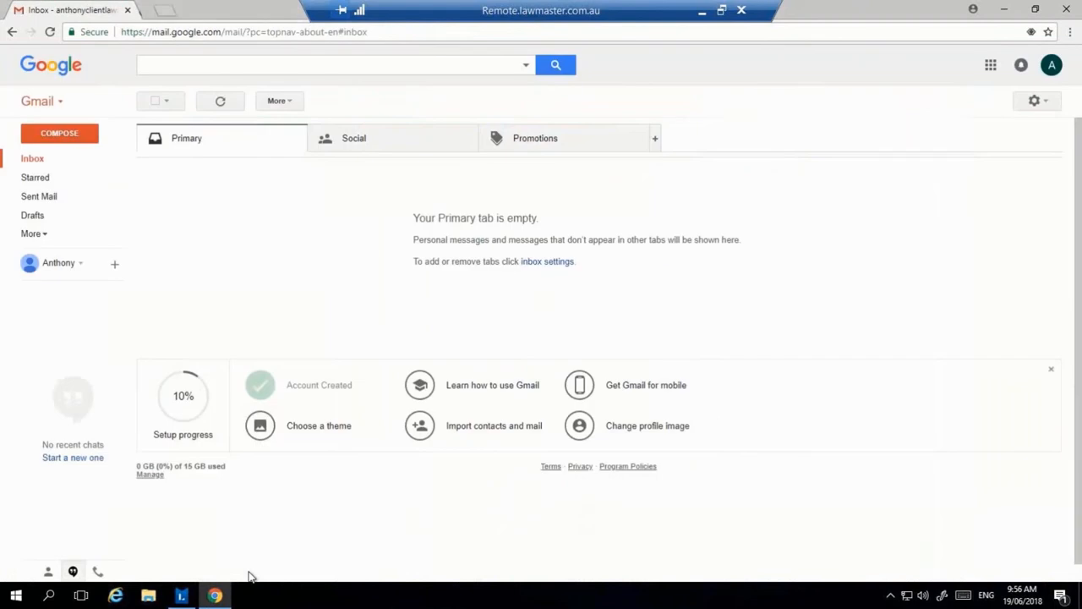
click(181, 596)
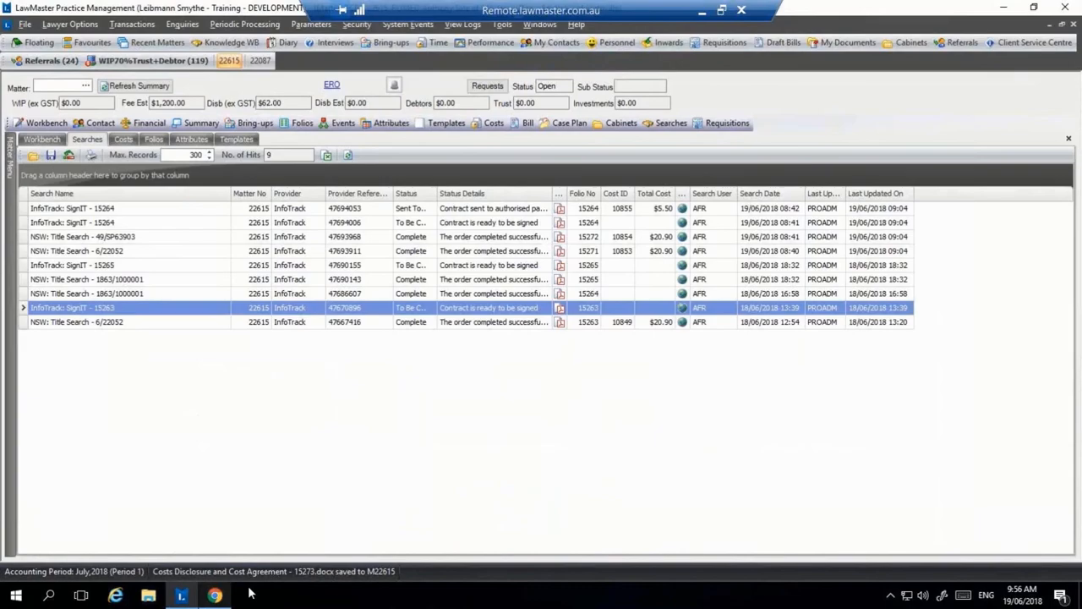
click(347, 156)
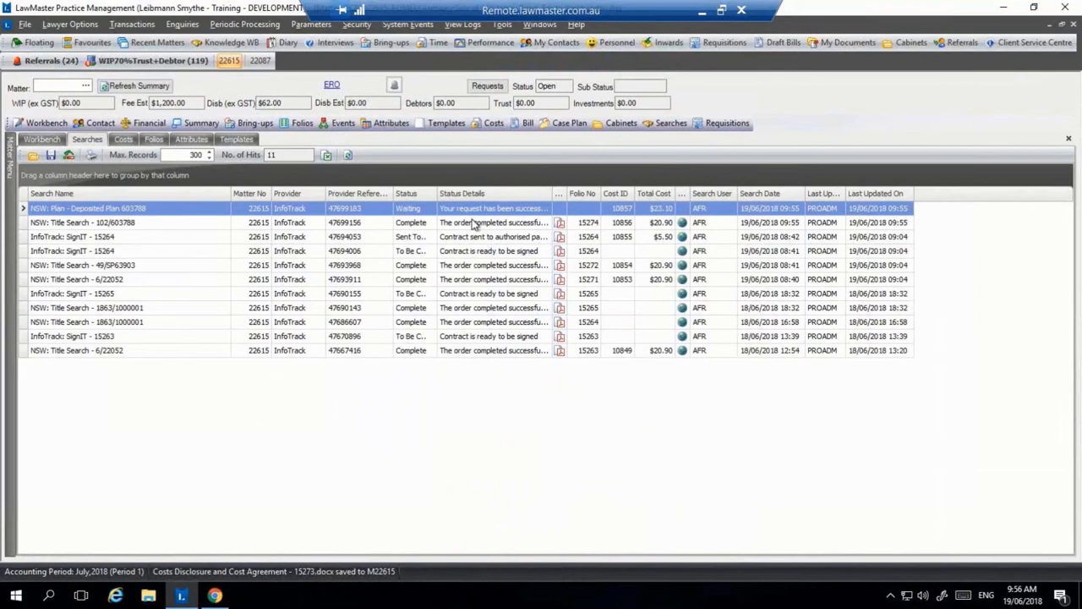
click(474, 224)
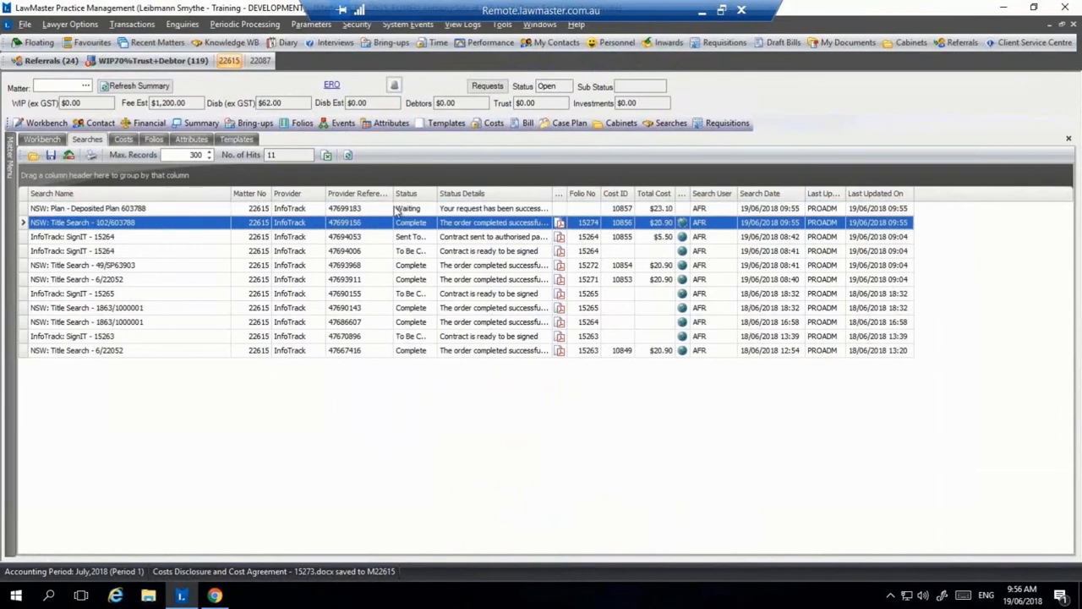
Step: Refresh the Costs grid and inspect cost entries 10853, 10857 and 10856
click(494, 124)
click(348, 156)
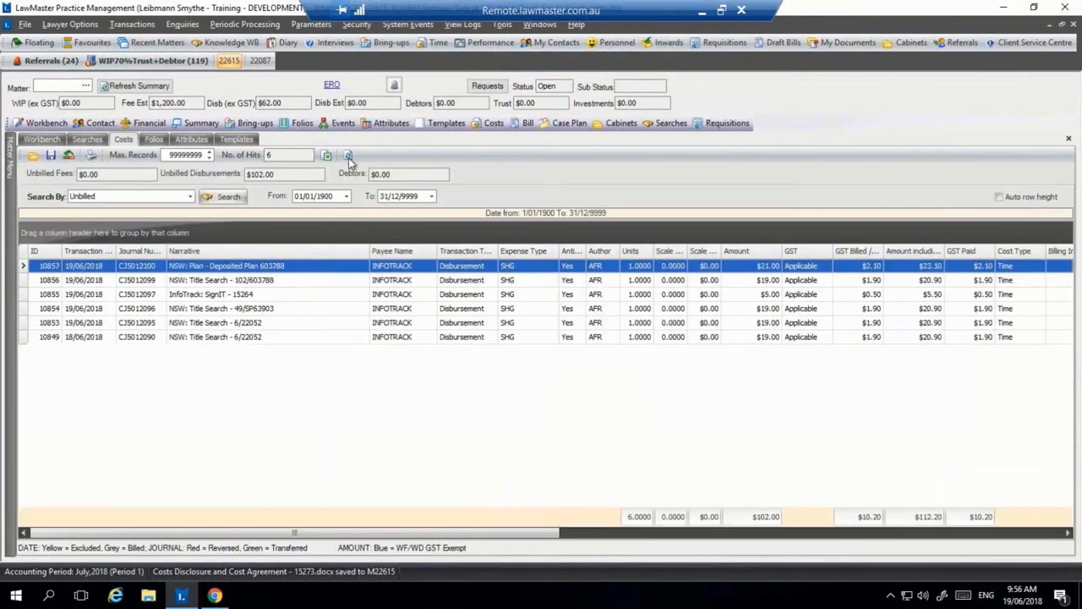
click(478, 324)
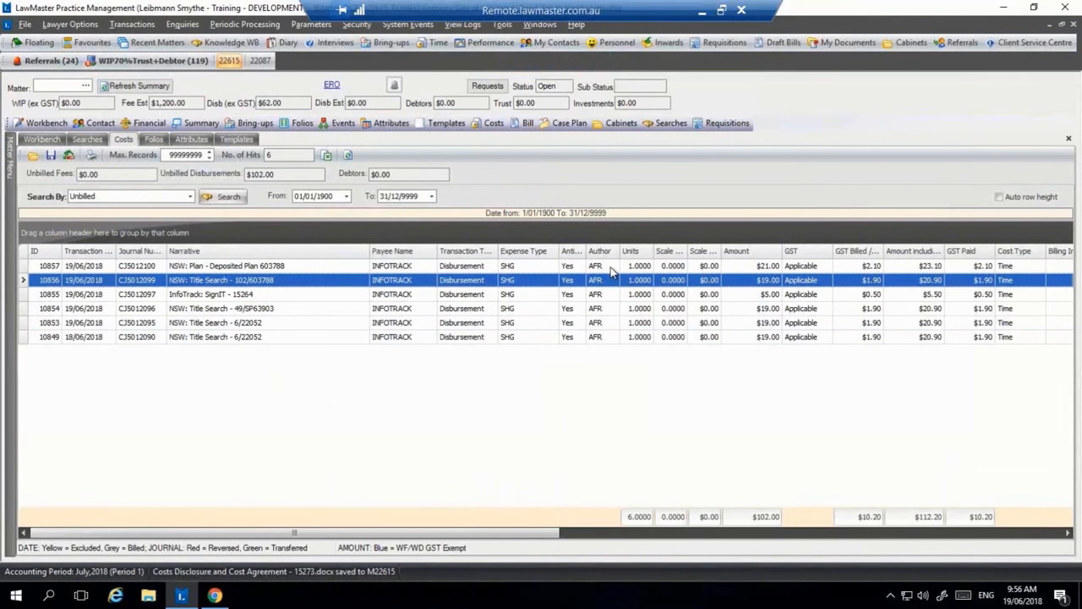
click(612, 267)
click(720, 279)
Step: Refresh the Folios list and preview the deposited plan folio 15275
click(301, 122)
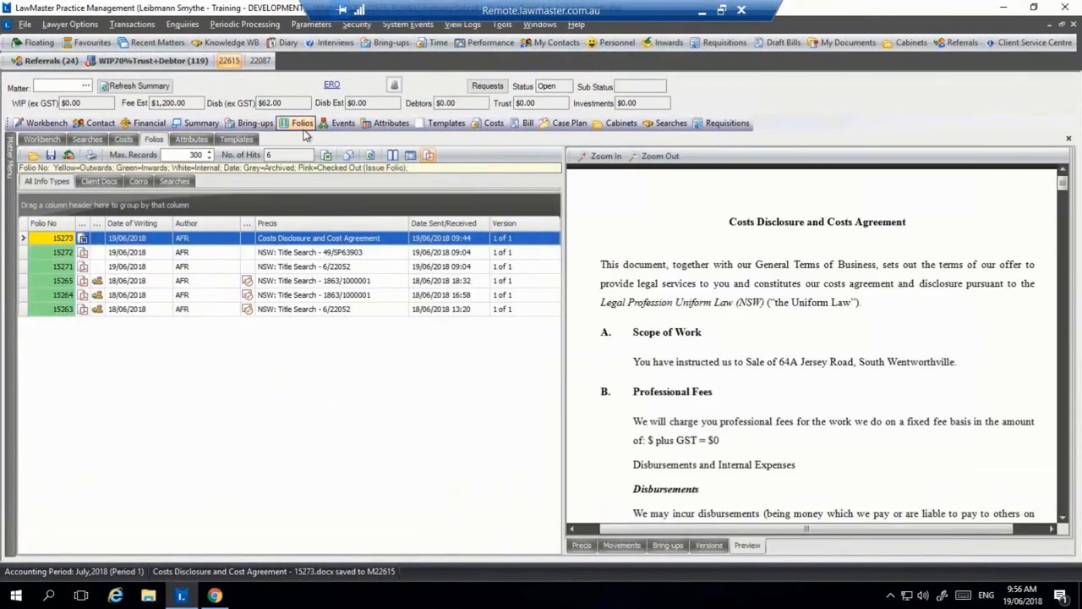
click(370, 157)
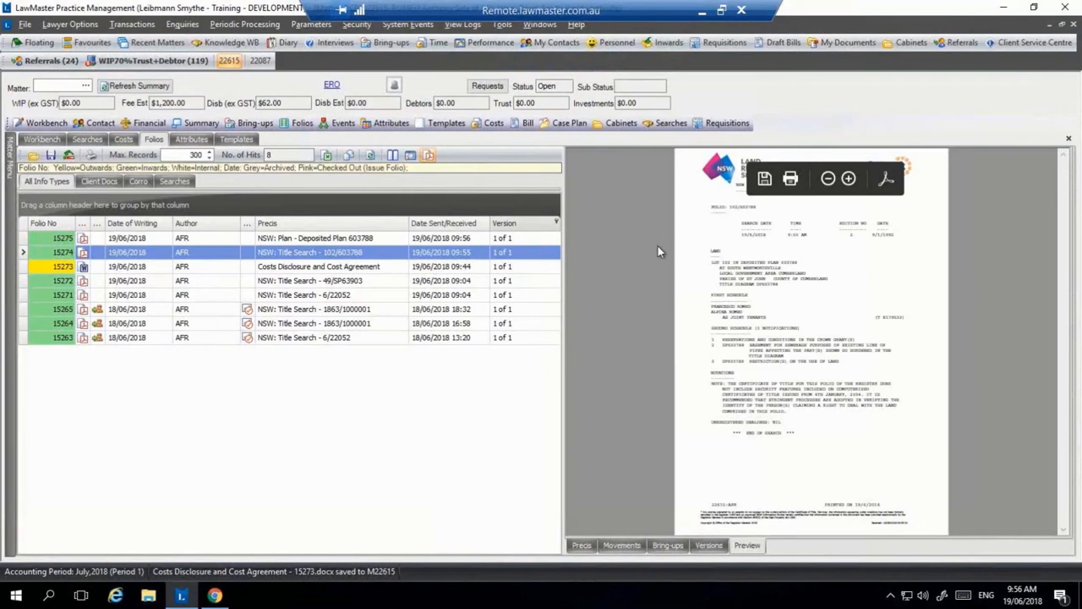
click(429, 238)
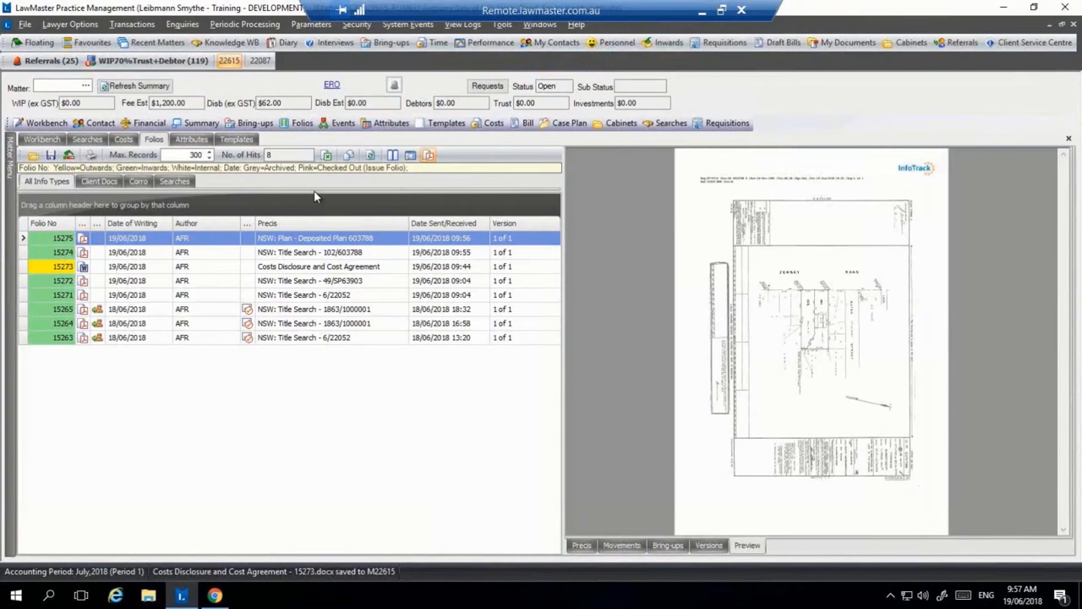
Step: Review the matter's attributes, checking property lot number 102 and the capitalised street name
click(191, 139)
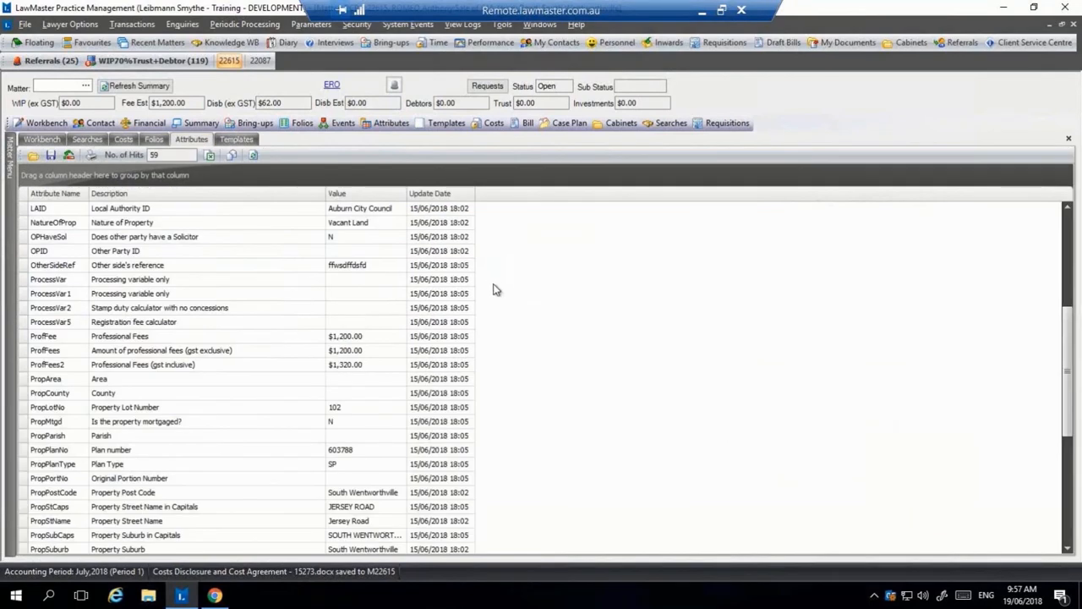
scroll(495, 290, down, 1)
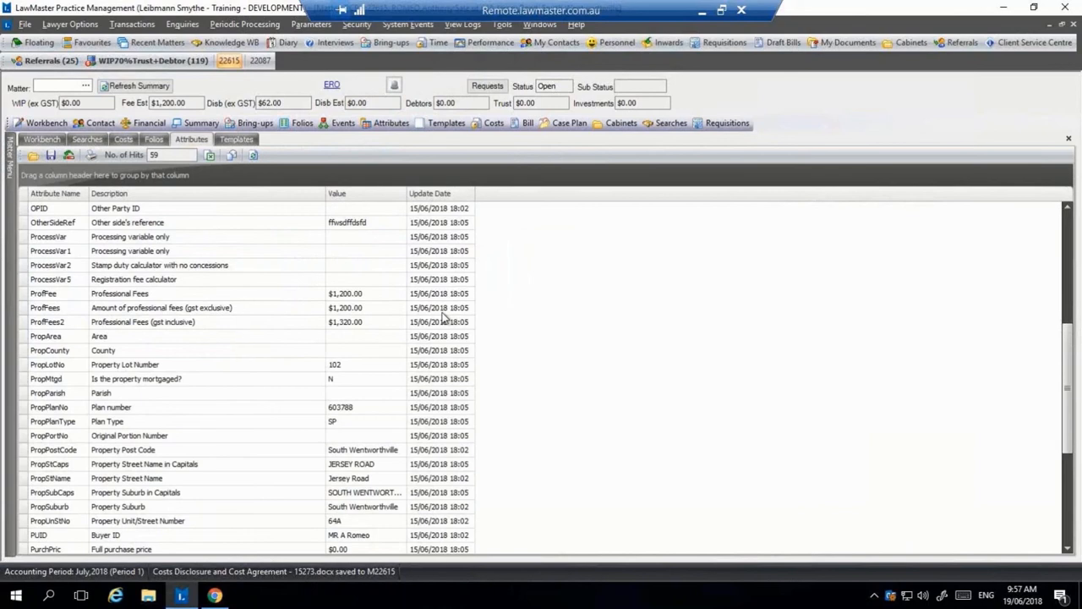
scroll(443, 318, down, 1)
click(356, 325)
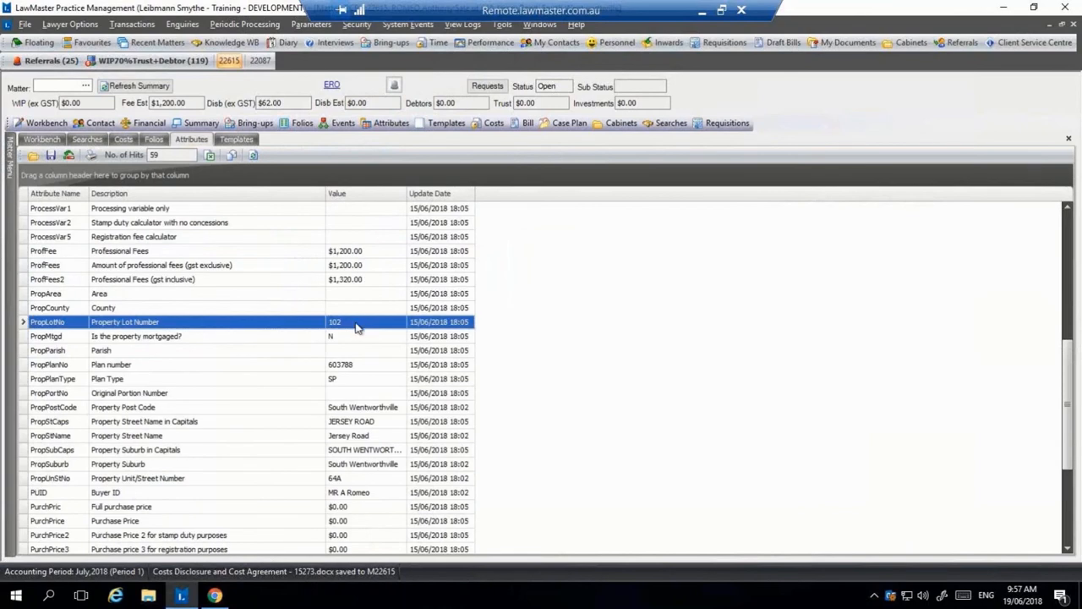
click(370, 407)
click(369, 421)
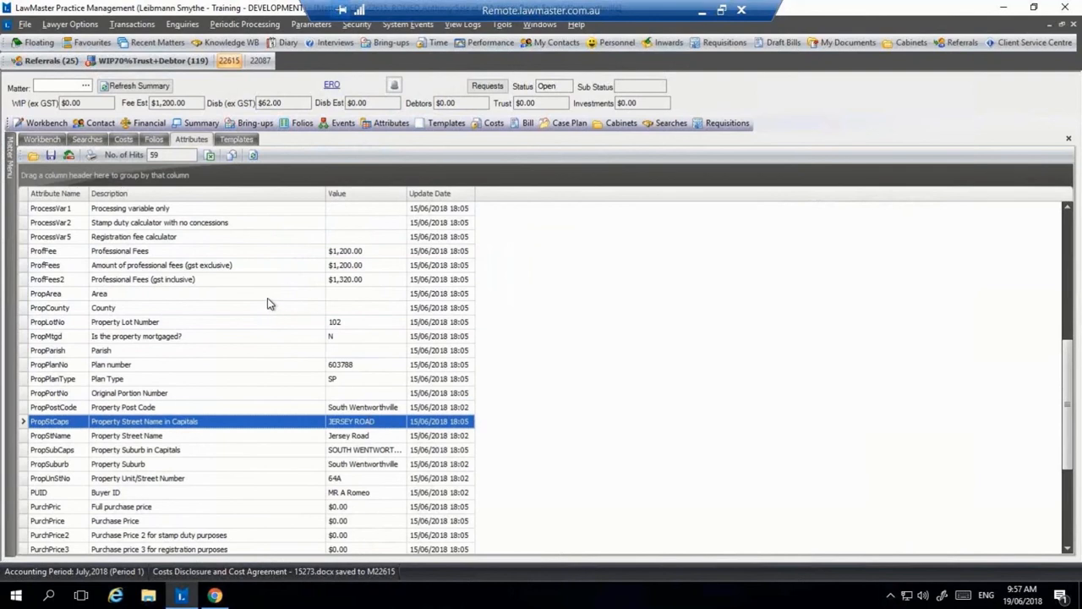
Step: Launch a new InfoTrack search for the matter and open the Sydney Water order form
click(659, 125)
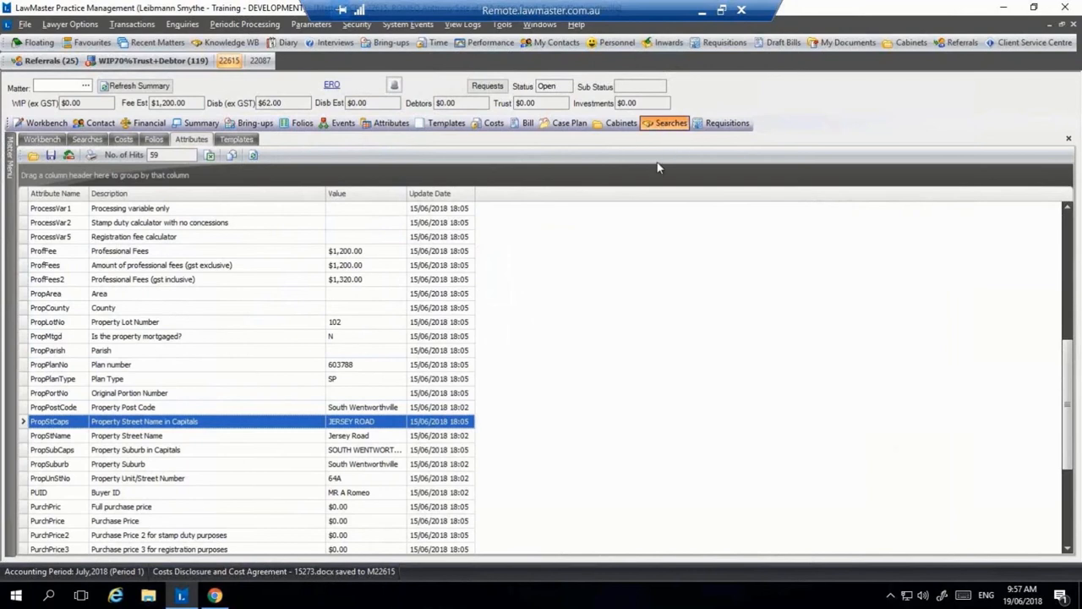
right_click(472, 398)
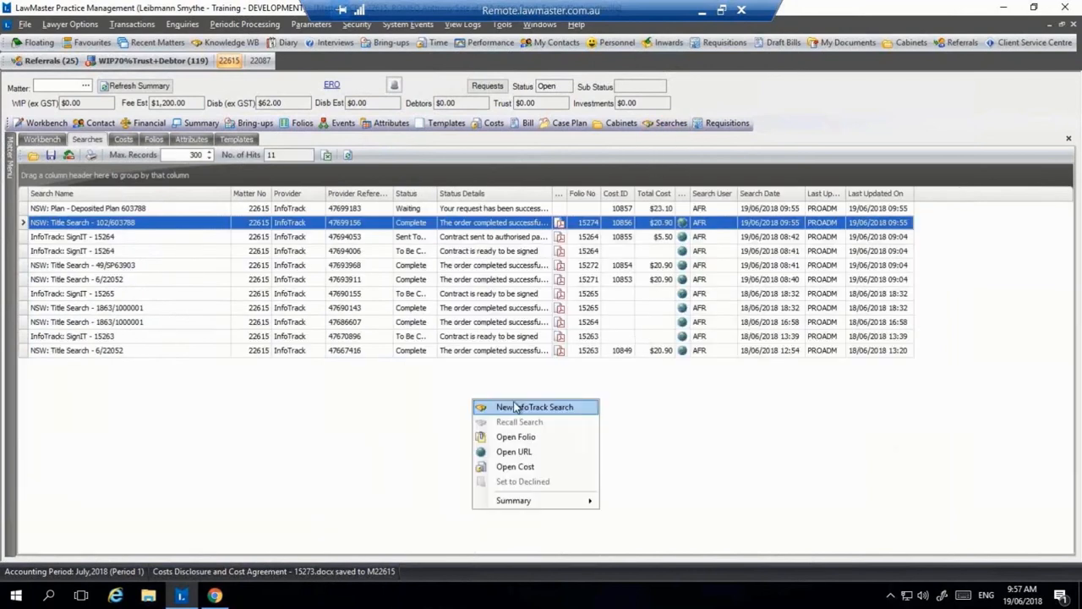
click(516, 407)
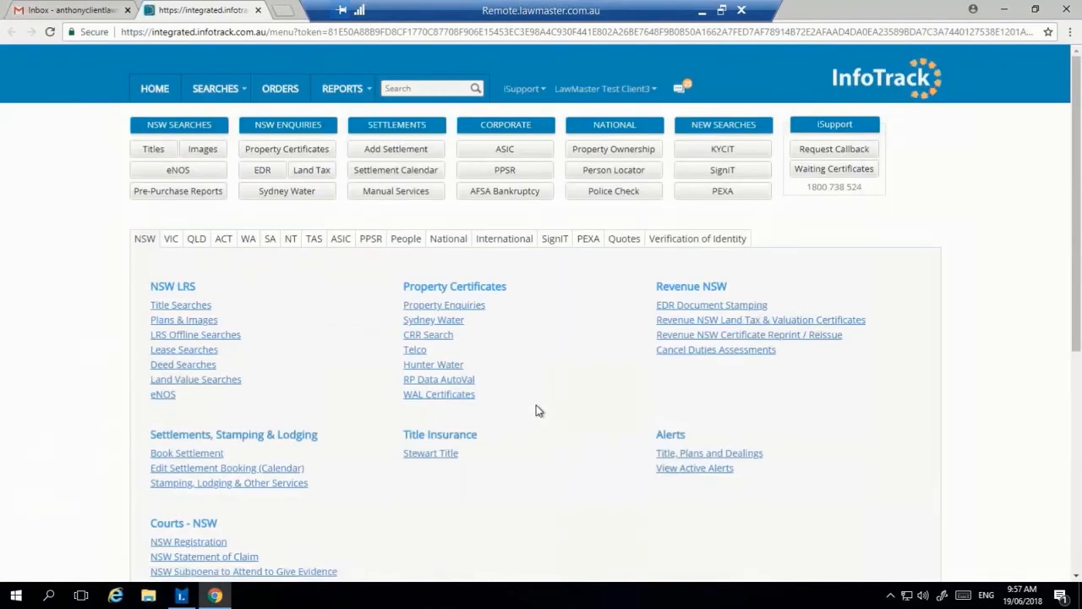
click(286, 190)
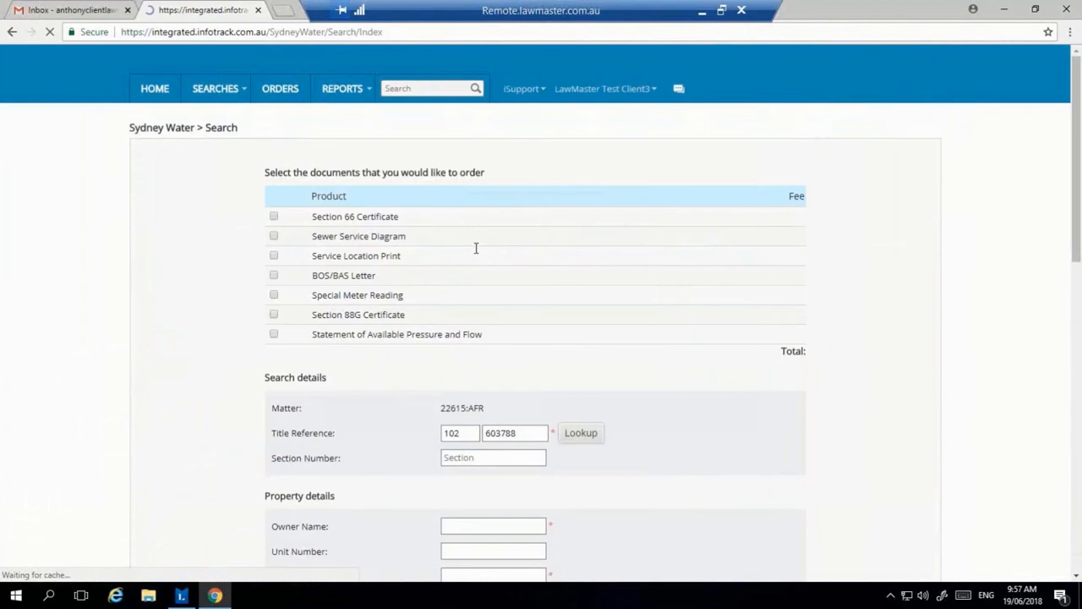
Step: Check the prefilled Jersey Road street and suburb fields, then close InfoTrack and hide Chrome
scroll(741, 268, down, 3)
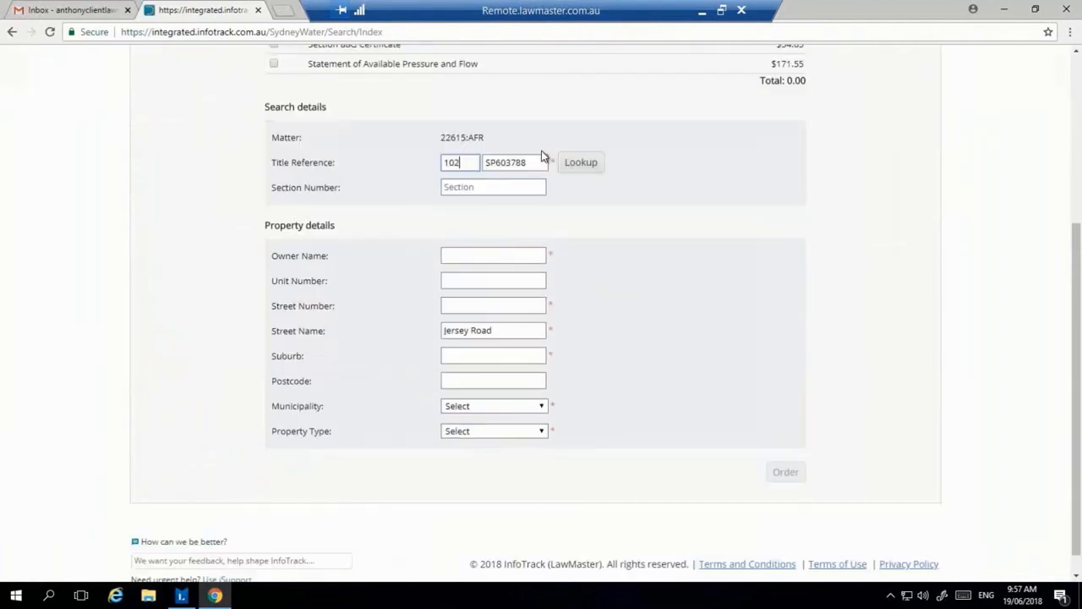
drag(545, 162, 439, 164)
click(510, 330)
triple_click(458, 329)
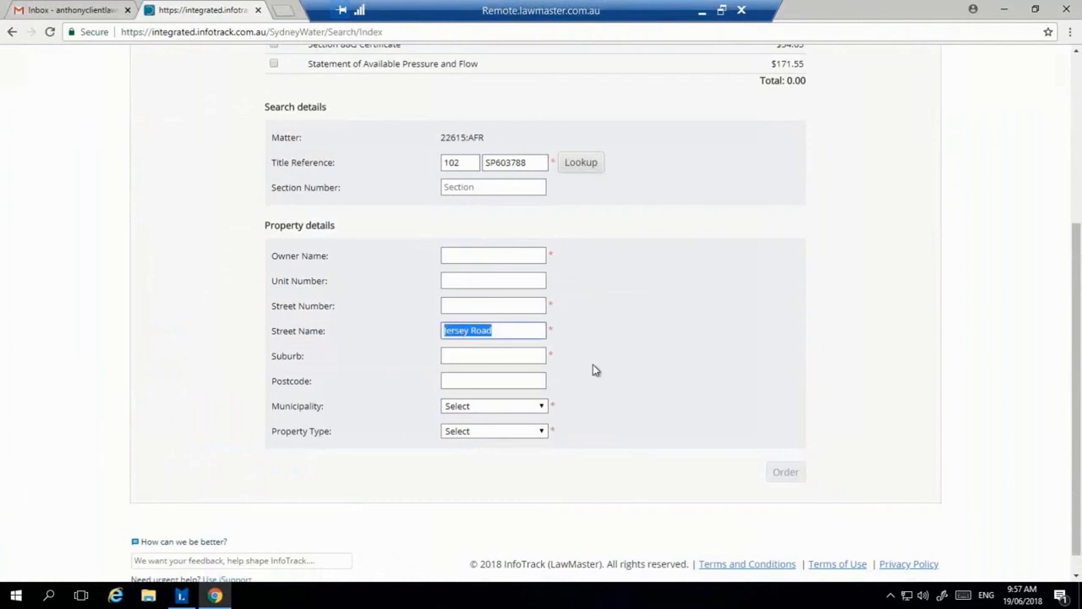
click(479, 355)
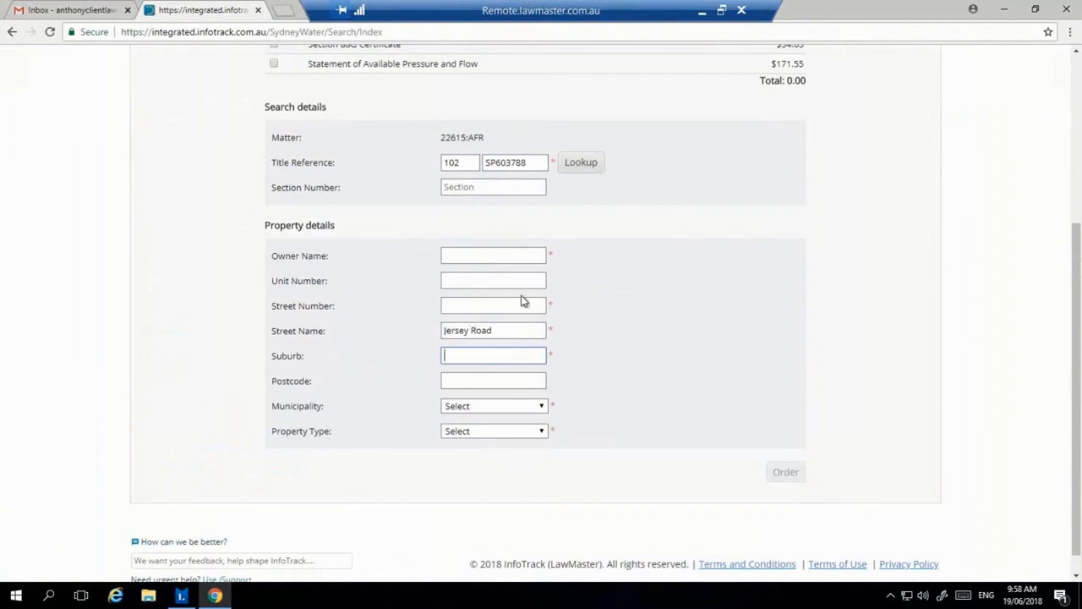
scroll(739, 314, up, 1)
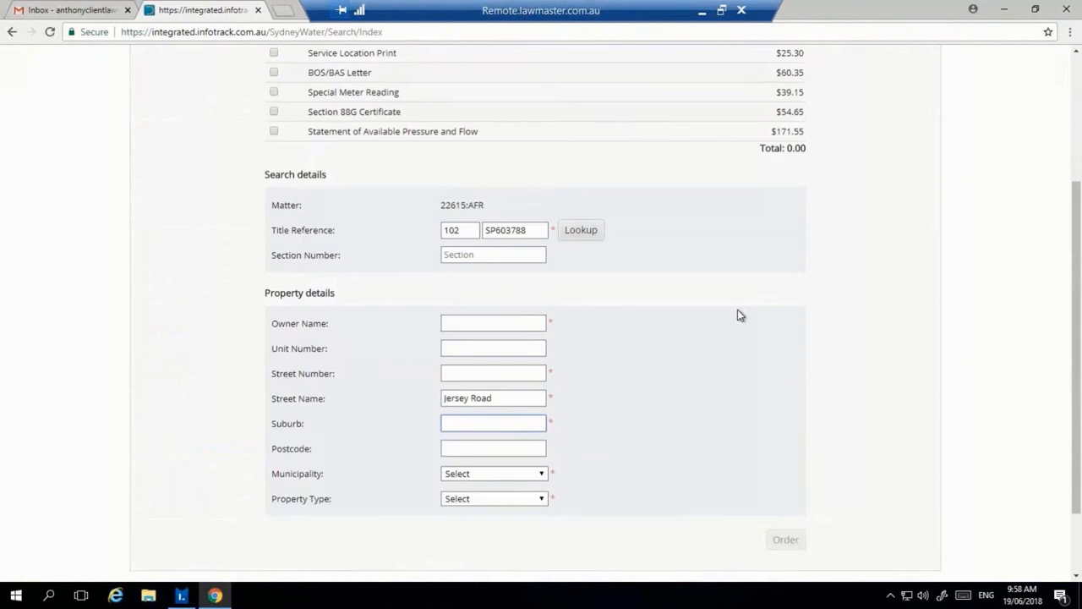
scroll(739, 314, up, 3)
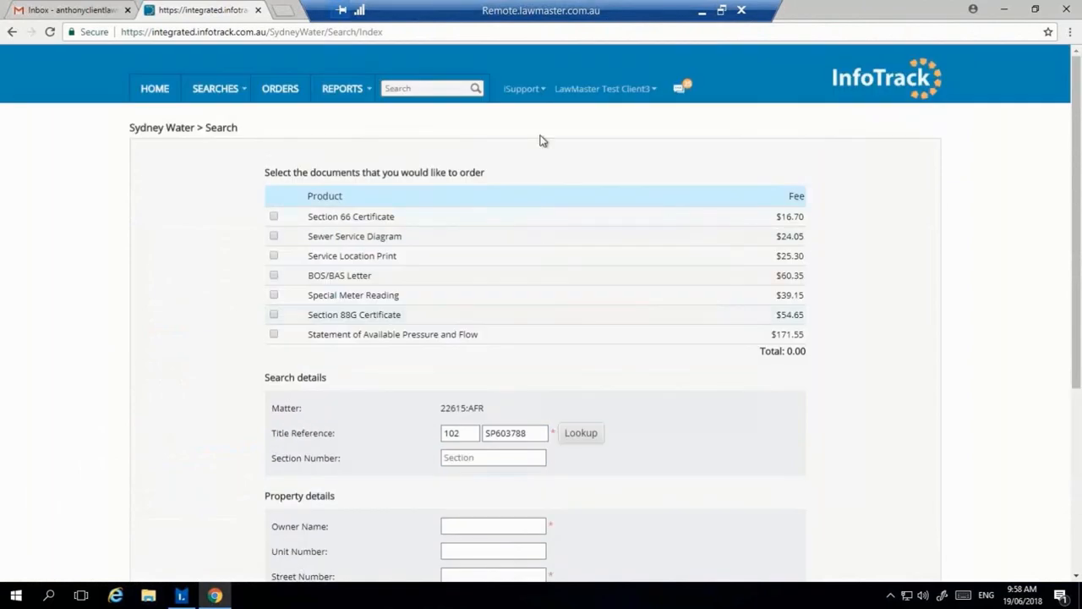
click(259, 11)
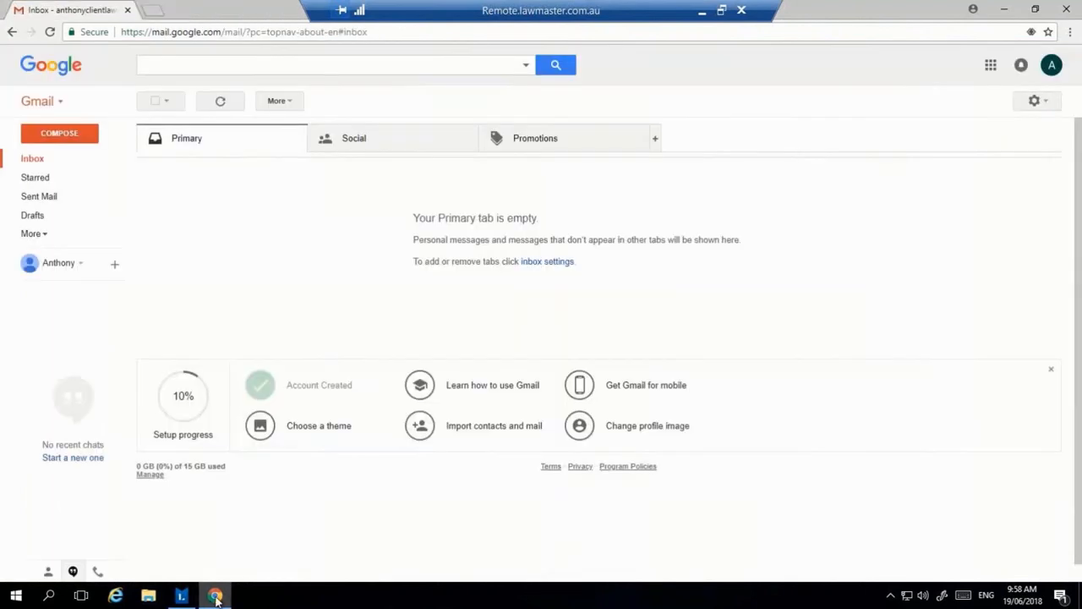
click(216, 597)
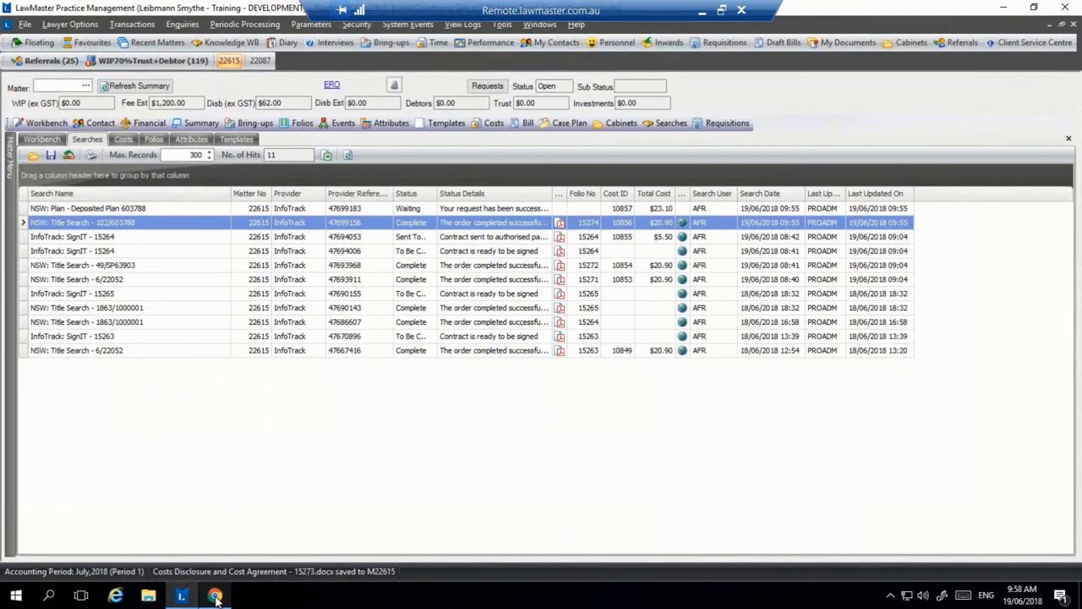
Step: Preview folio 15273, the Costs Disclosure and Cost Agreement, to its signature page and open its actions
click(298, 224)
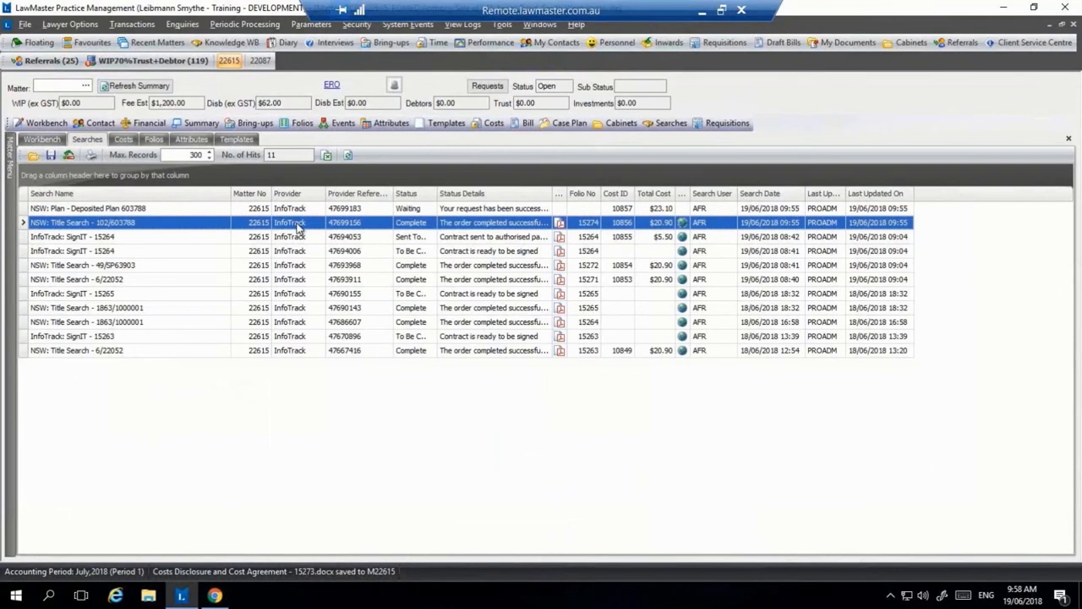
click(43, 140)
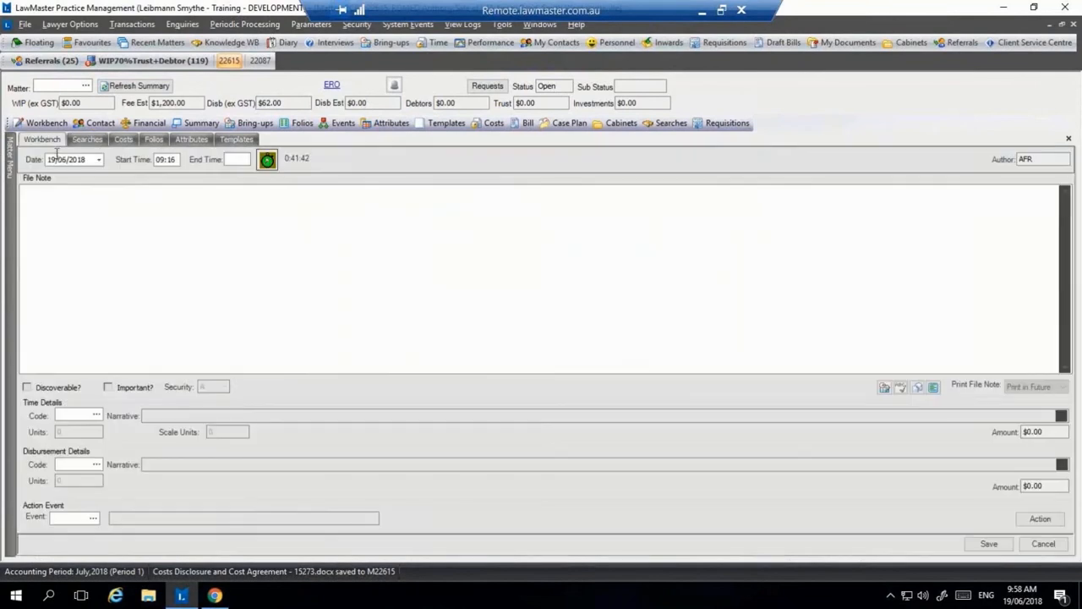
click(153, 139)
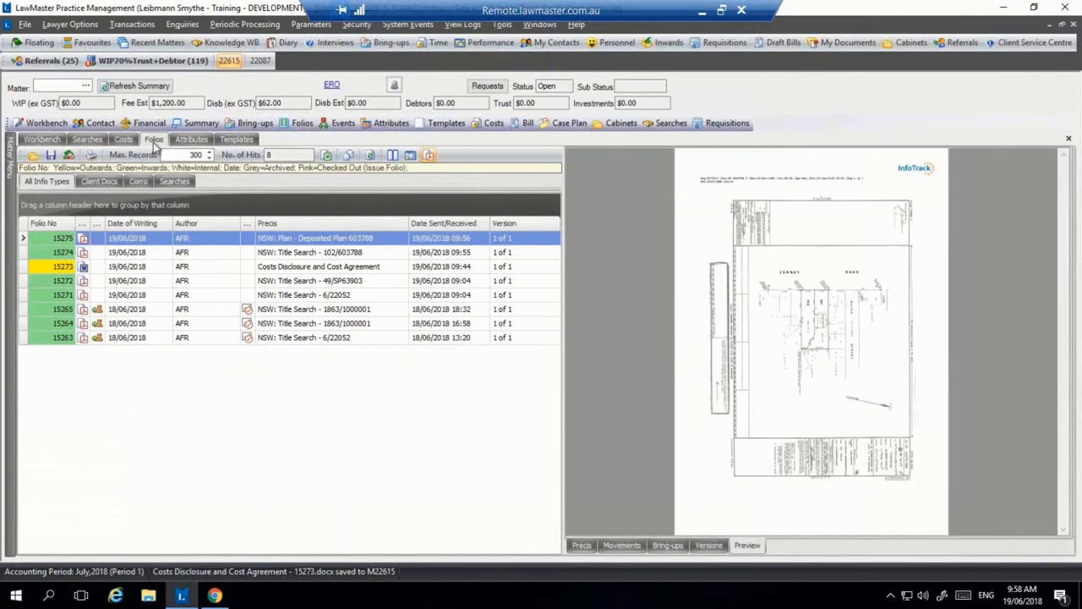
click(319, 269)
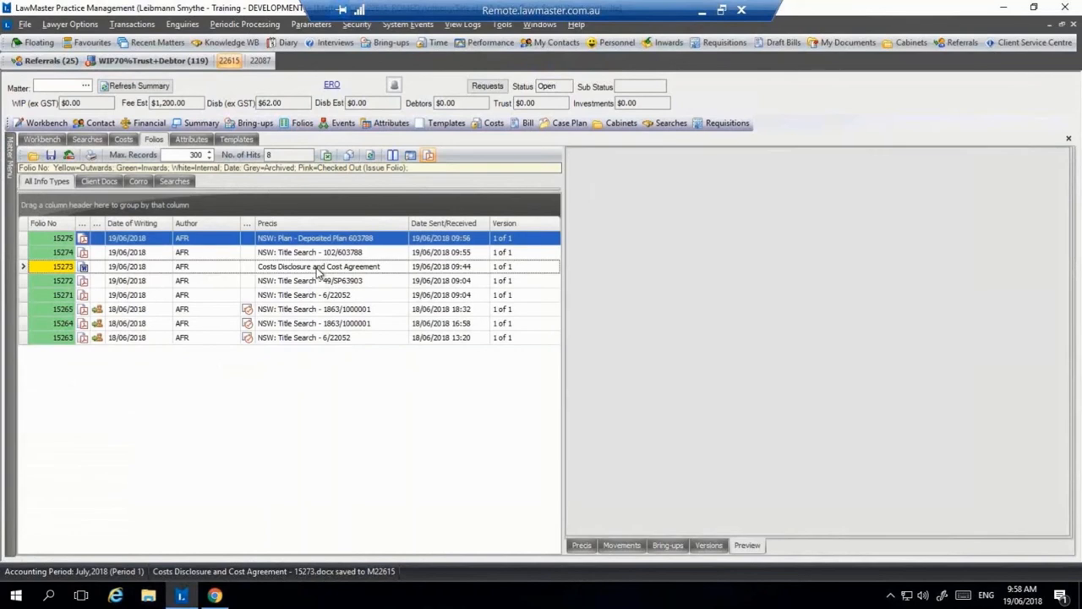
scroll(829, 306, down, 10)
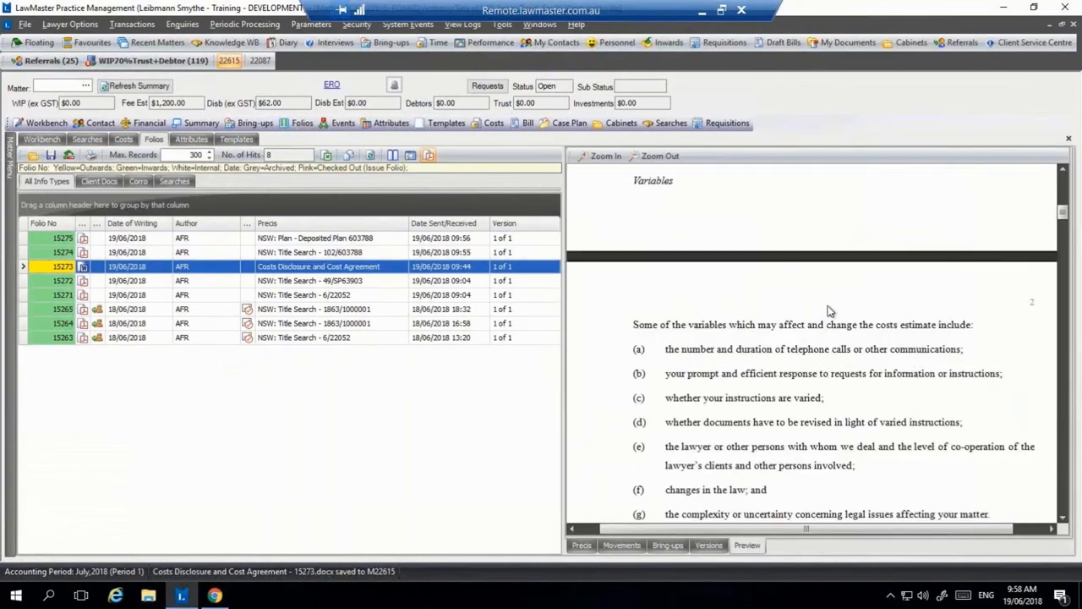
scroll(829, 309, down, 4)
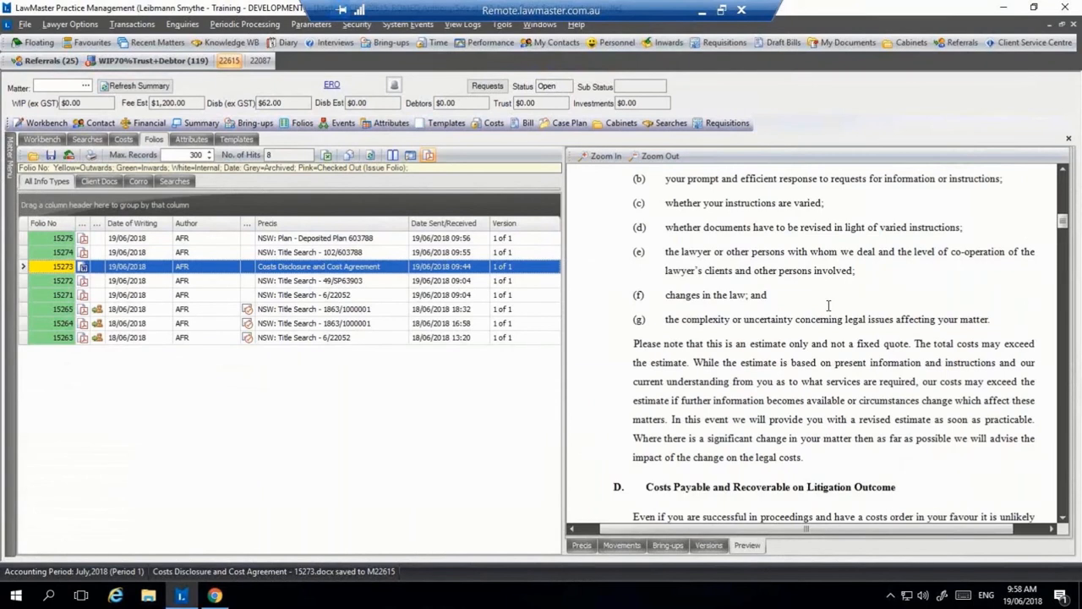
scroll(829, 306, down, 8)
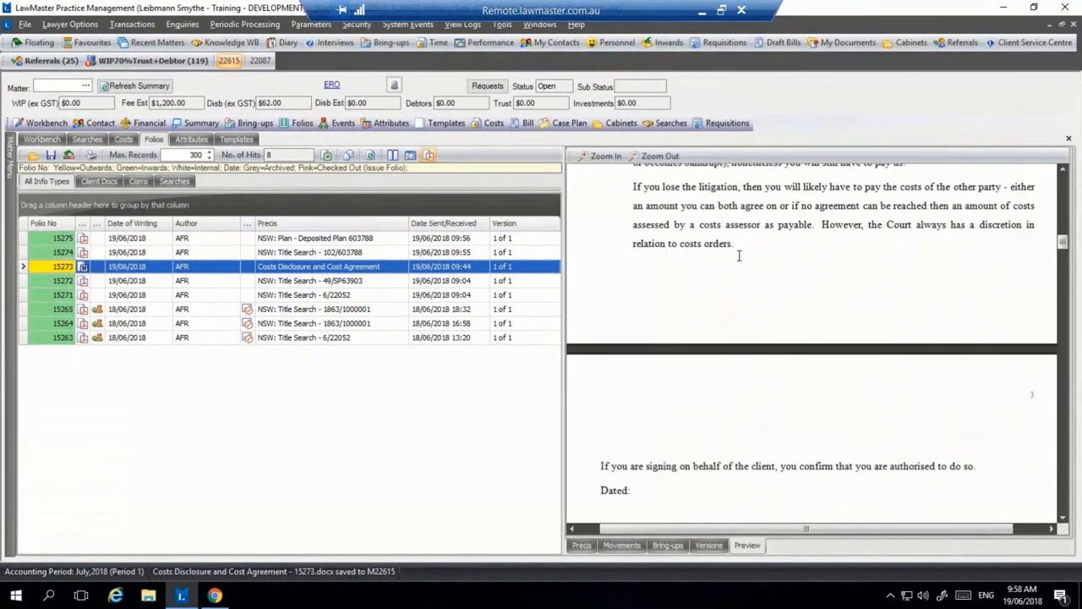
scroll(738, 256, down, 5)
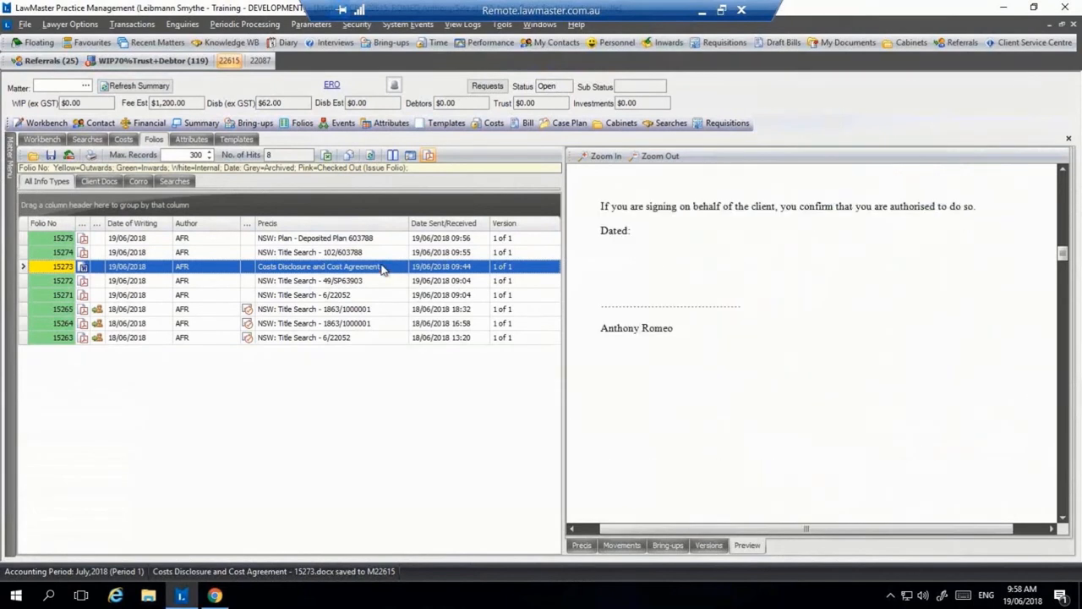
right_click(382, 269)
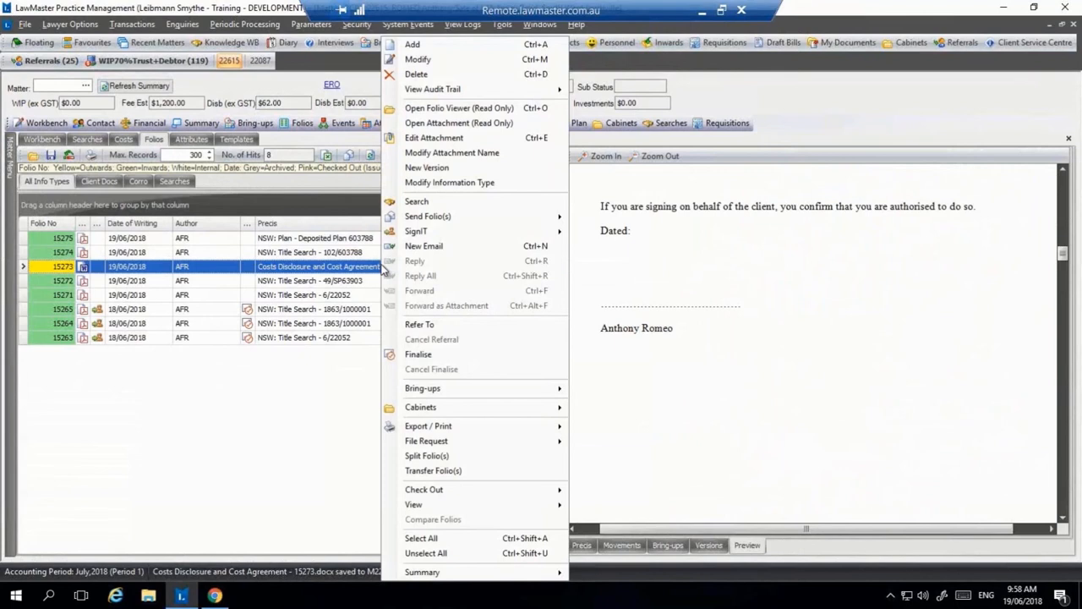
Step: Send the costs agreement to SignIT and set the first signer type to Client
mouse_move(483, 233)
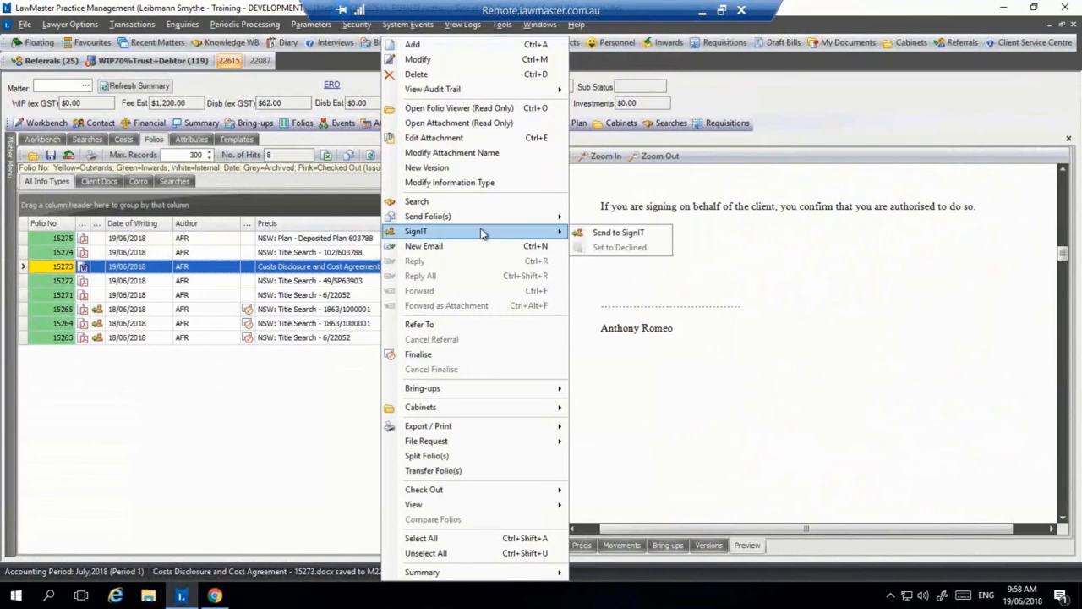
click(623, 233)
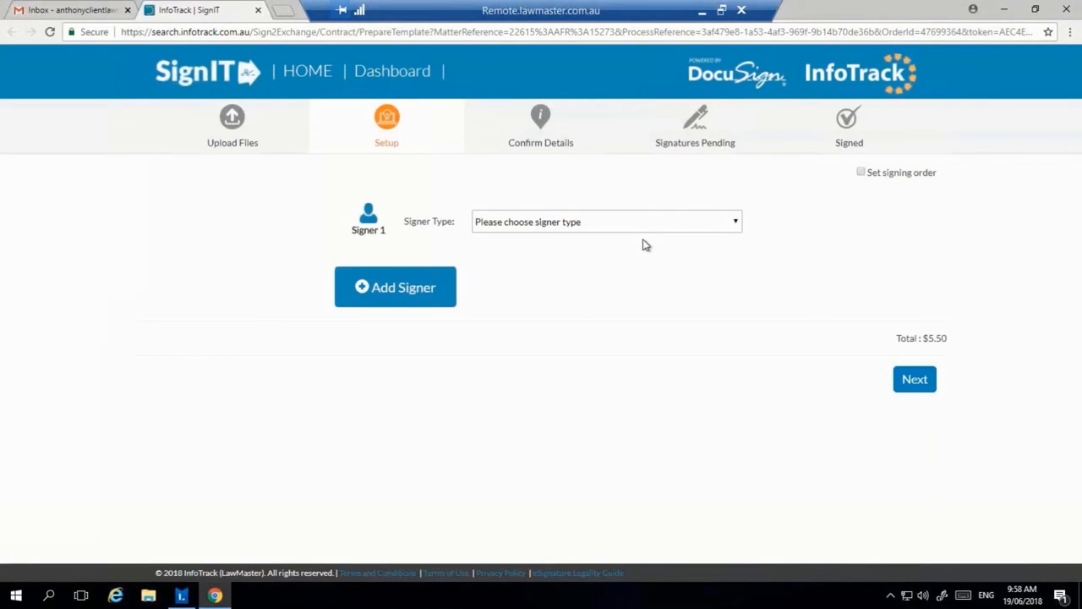
click(721, 221)
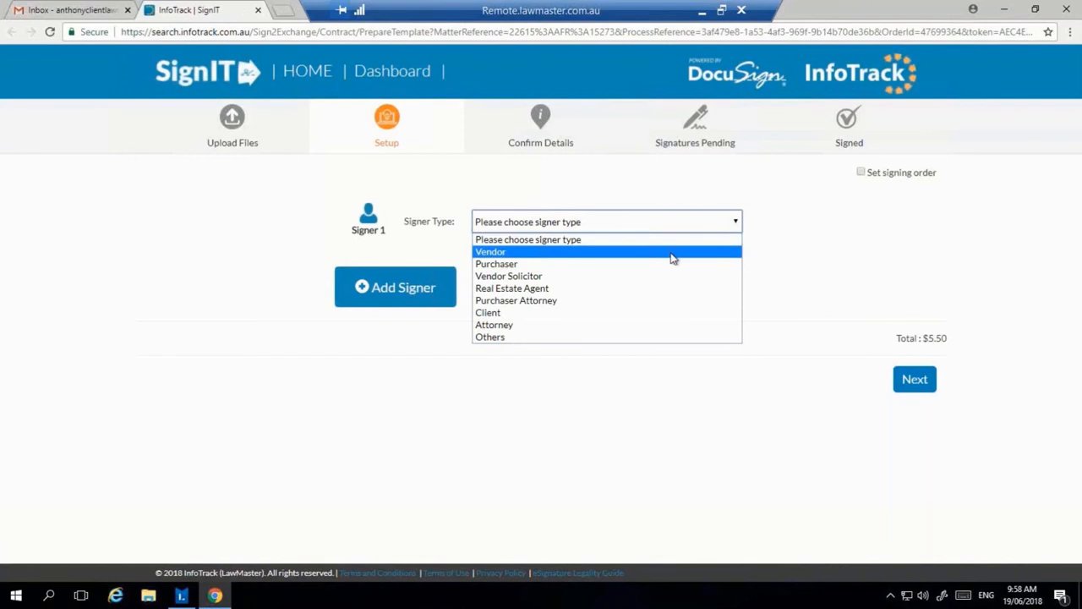
click(664, 313)
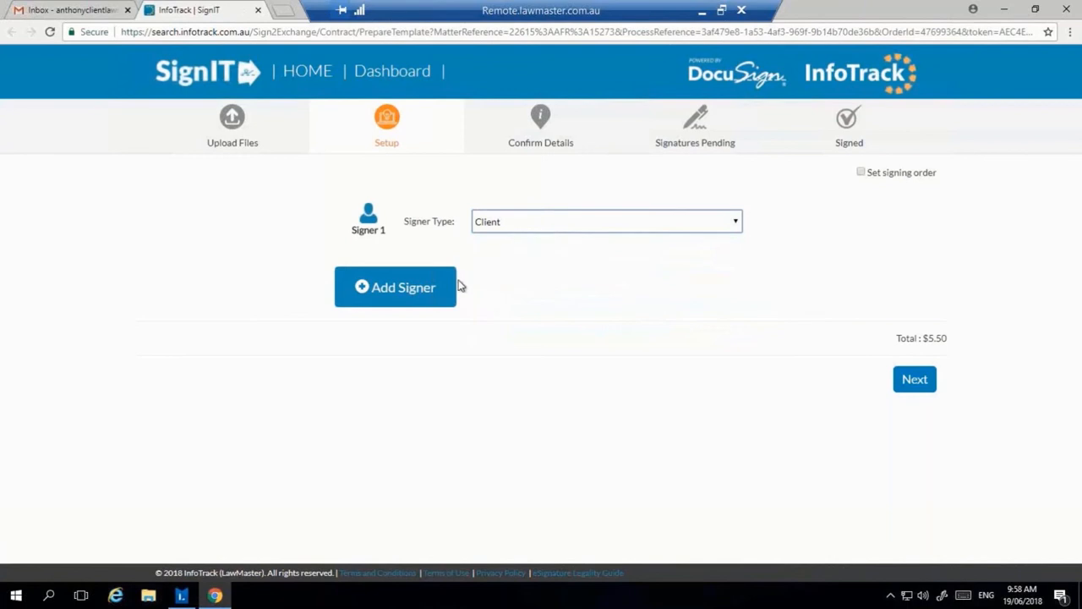
Step: Keep a single signer with no signing order and continue to signature field placement
click(432, 294)
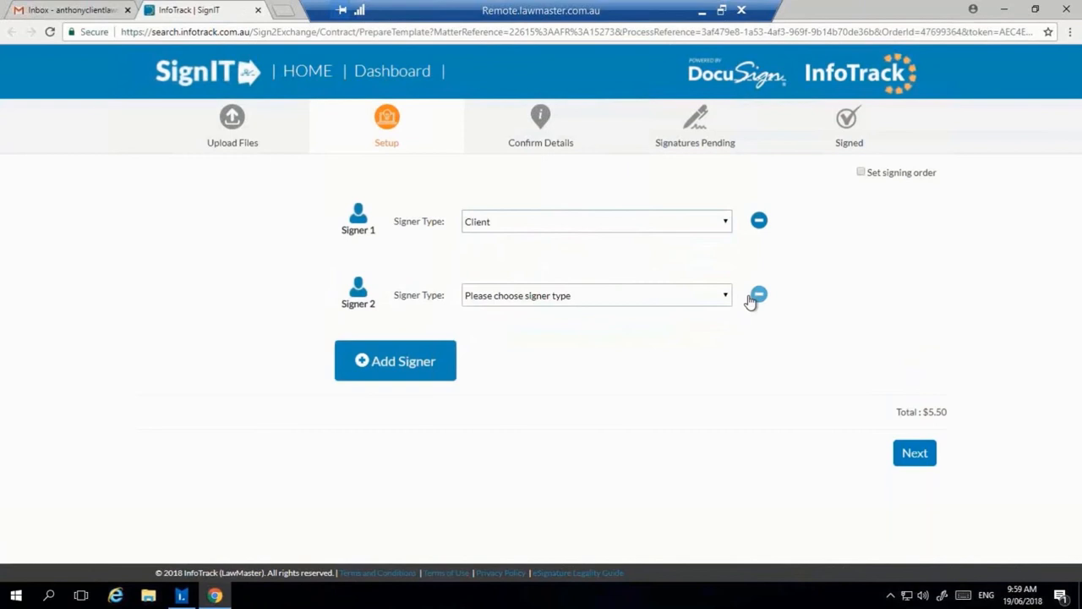
click(752, 300)
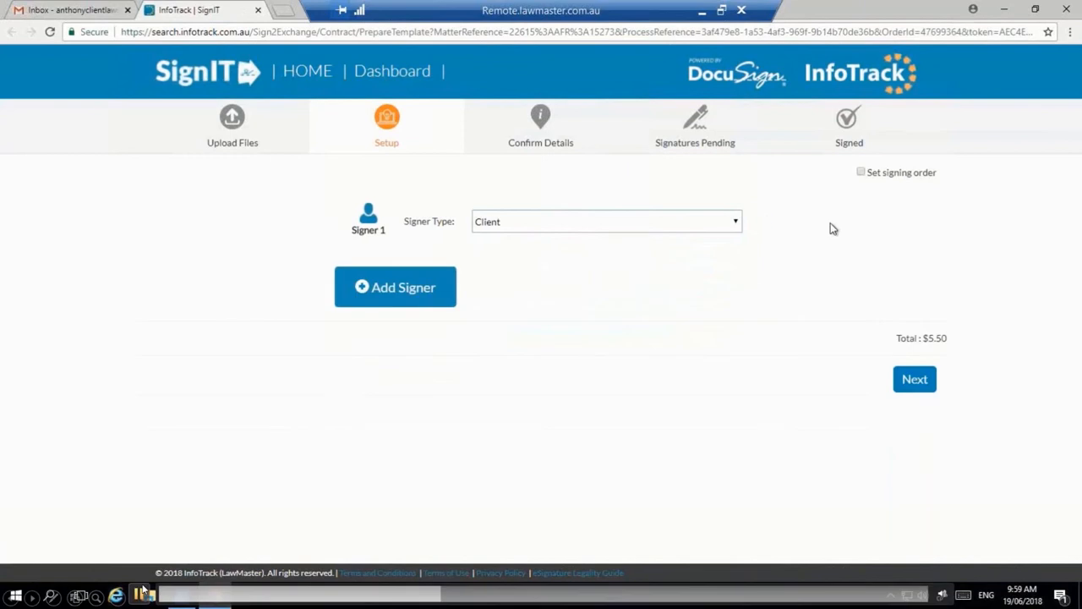
click(860, 174)
key(Tab)
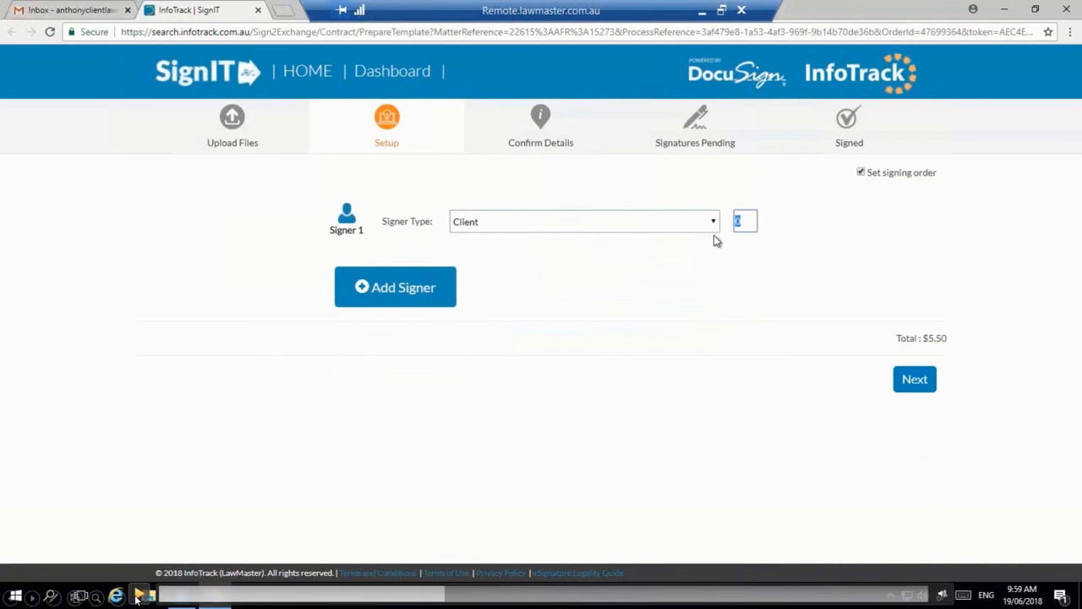
click(861, 173)
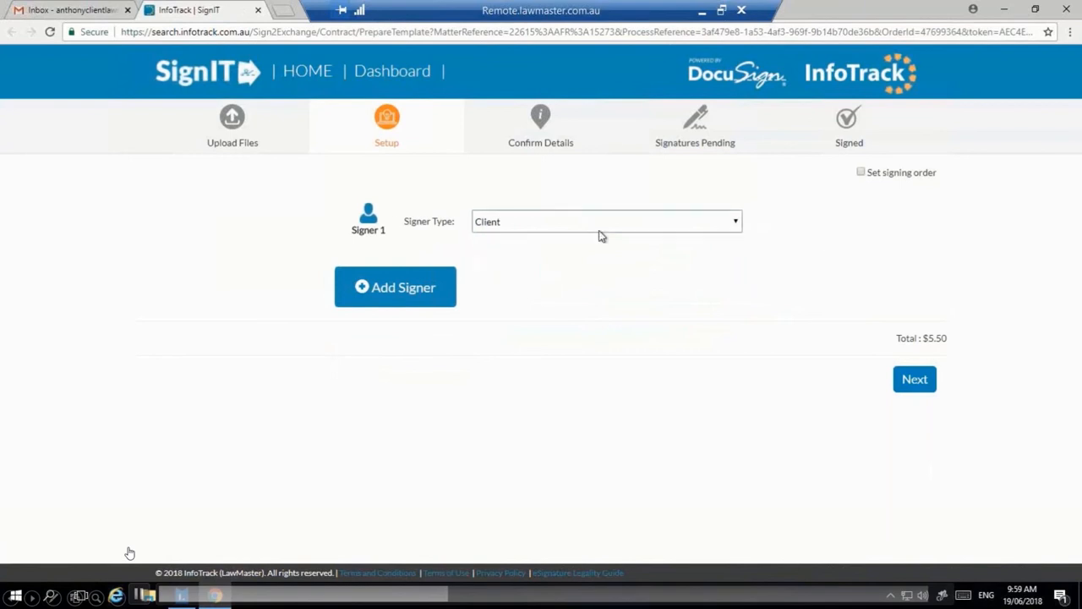
click(917, 386)
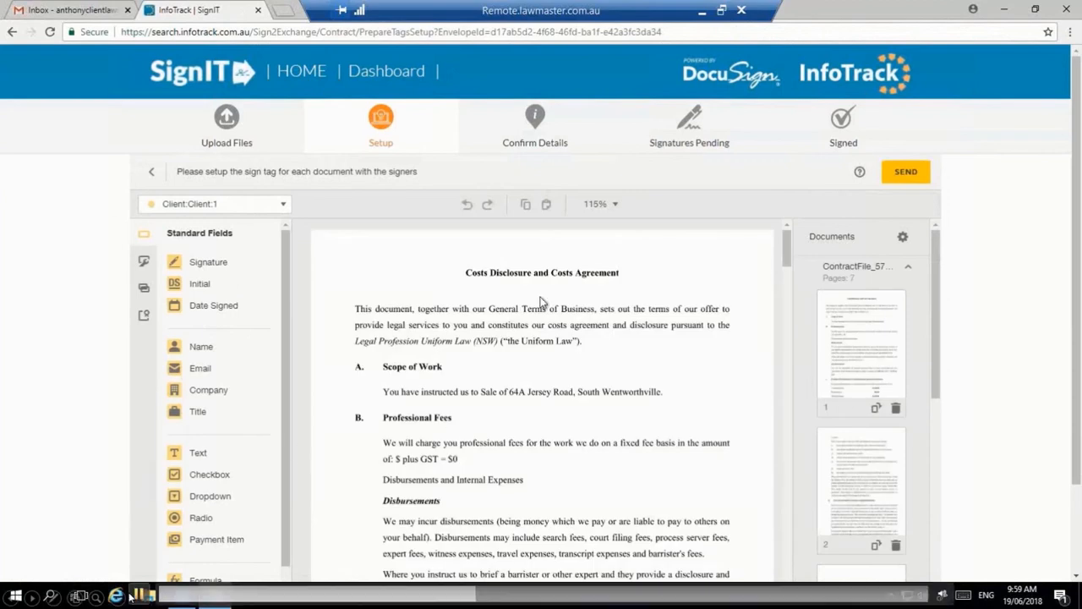
Step: Place a Signature tag on the client's signing line on page 3
scroll(576, 317, down, 1)
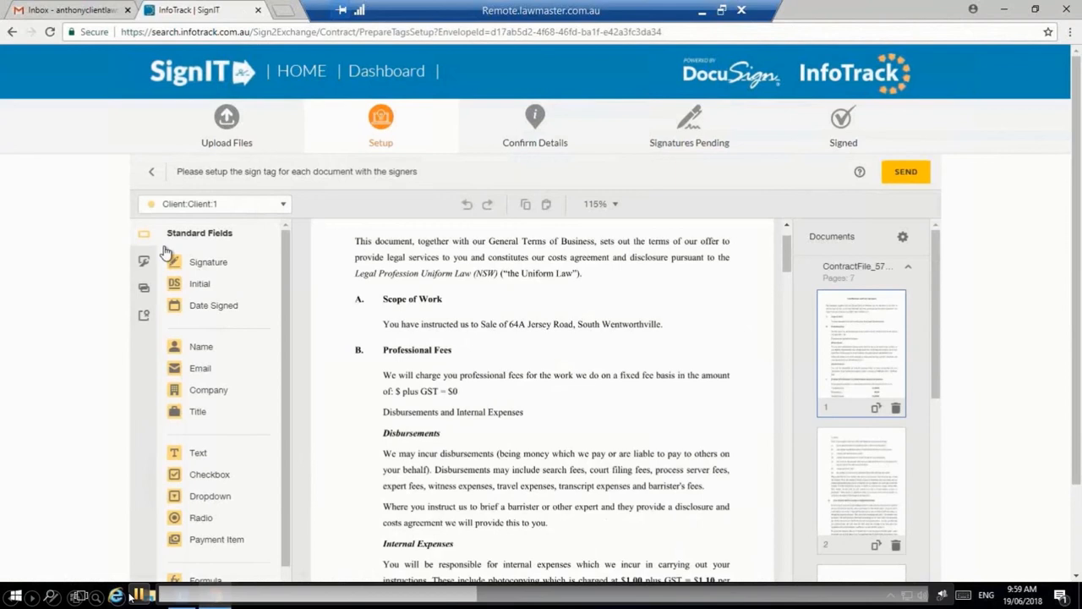
click(262, 203)
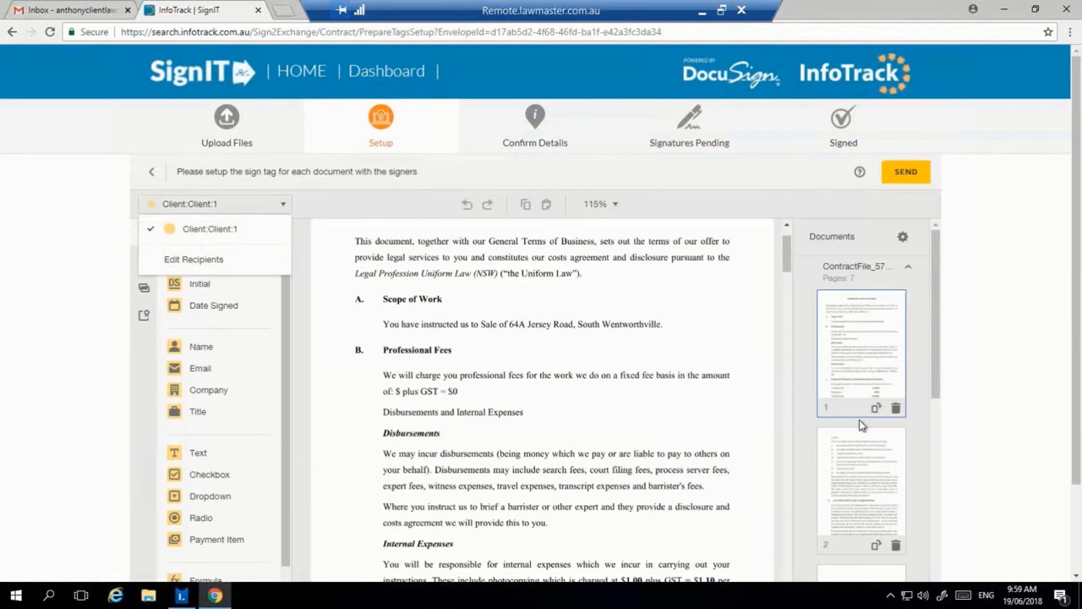
scroll(587, 346, down, 8)
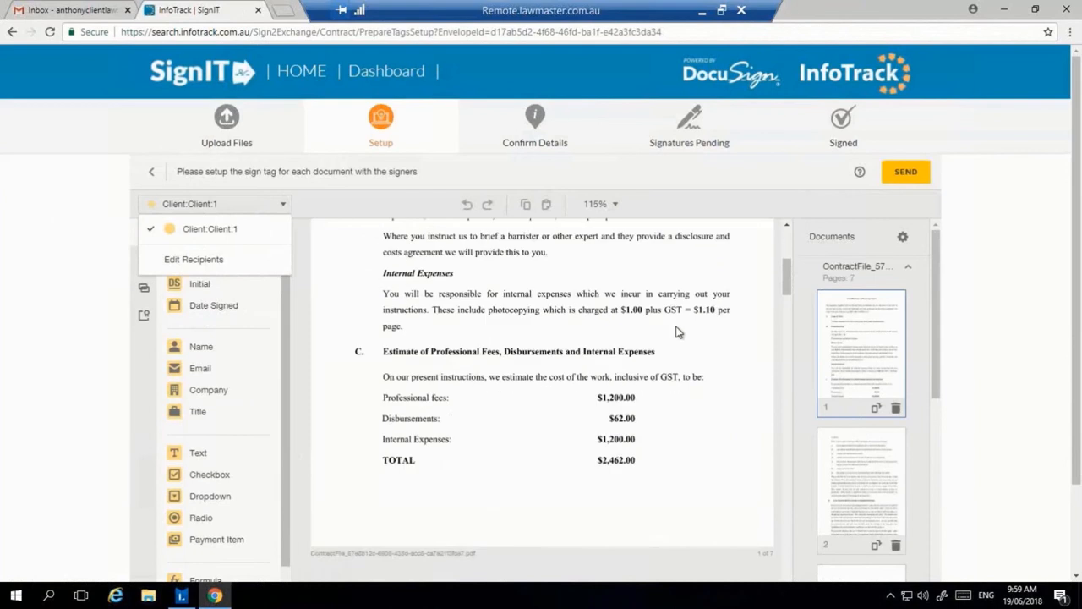
scroll(628, 377, down, 10)
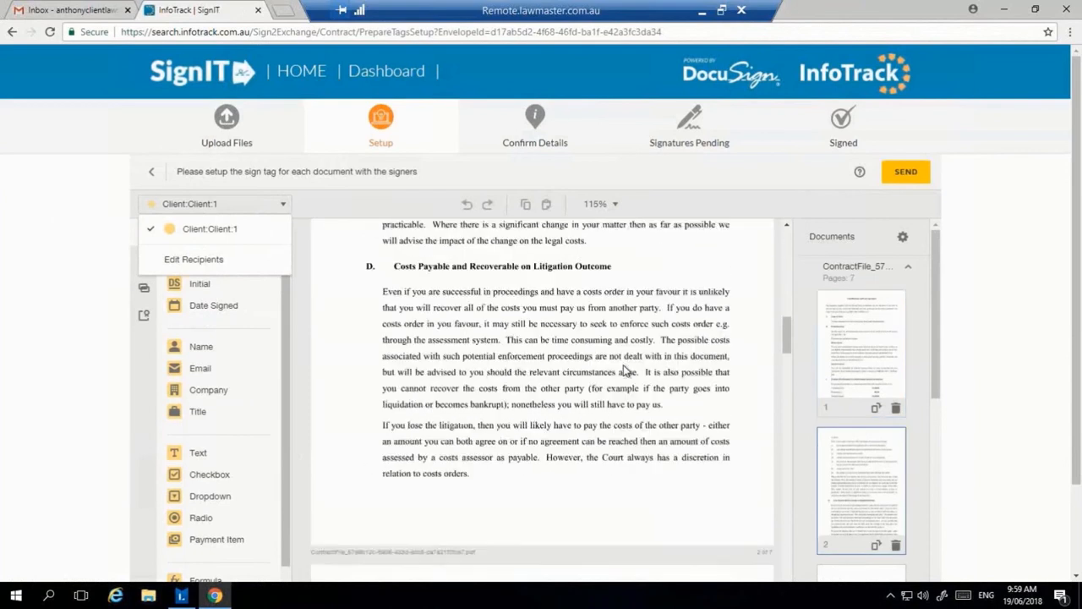
scroll(623, 369, up, 1)
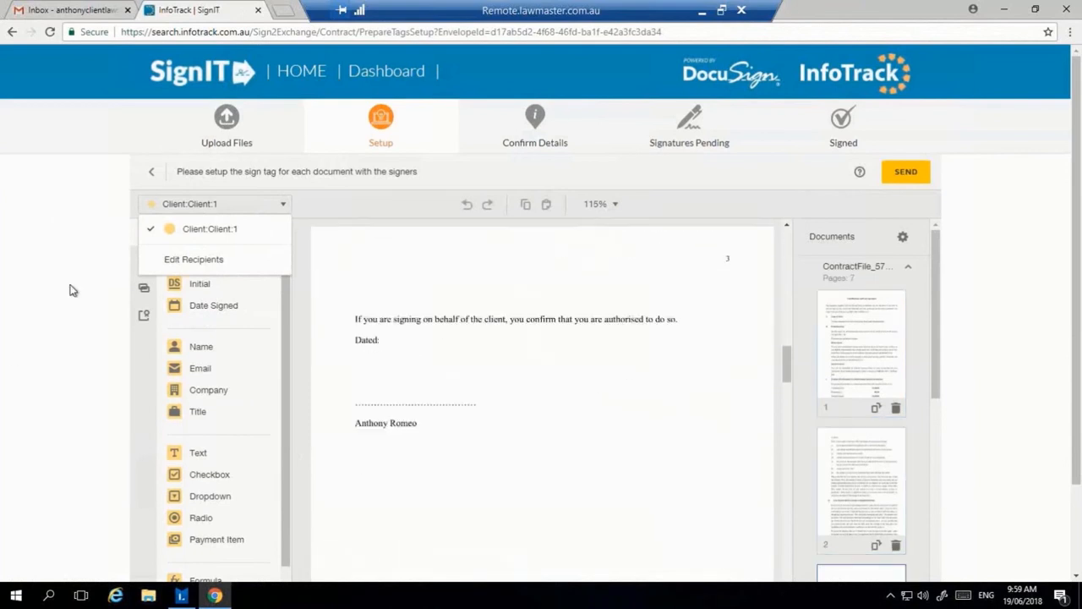
click(230, 227)
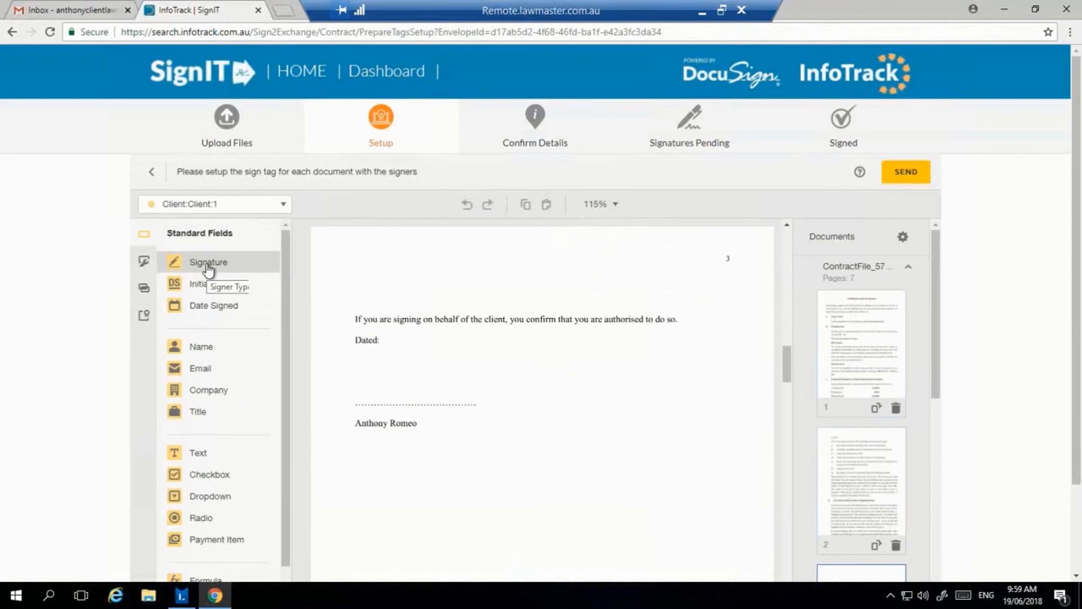
mouse_move(211, 268)
mouse_down()
mouse_move(273, 296)
mouse_move(296, 338)
mouse_move(372, 372)
mouse_move(359, 377)
mouse_up()
click(359, 378)
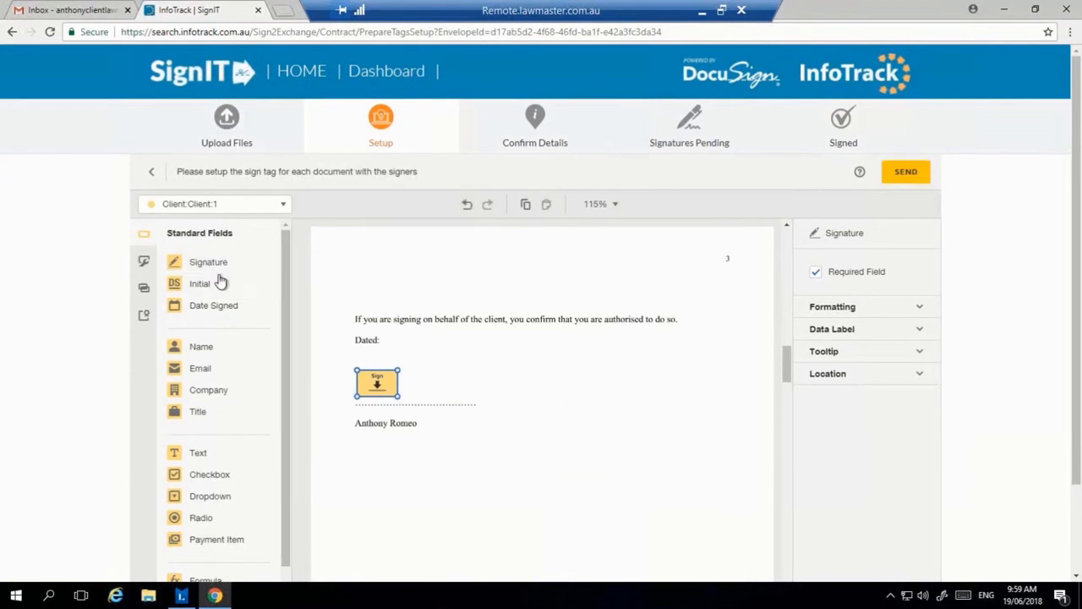
Step: Add a Date Signed tag beside 'Dated:' and send the tagged document
drag(213, 307, 392, 343)
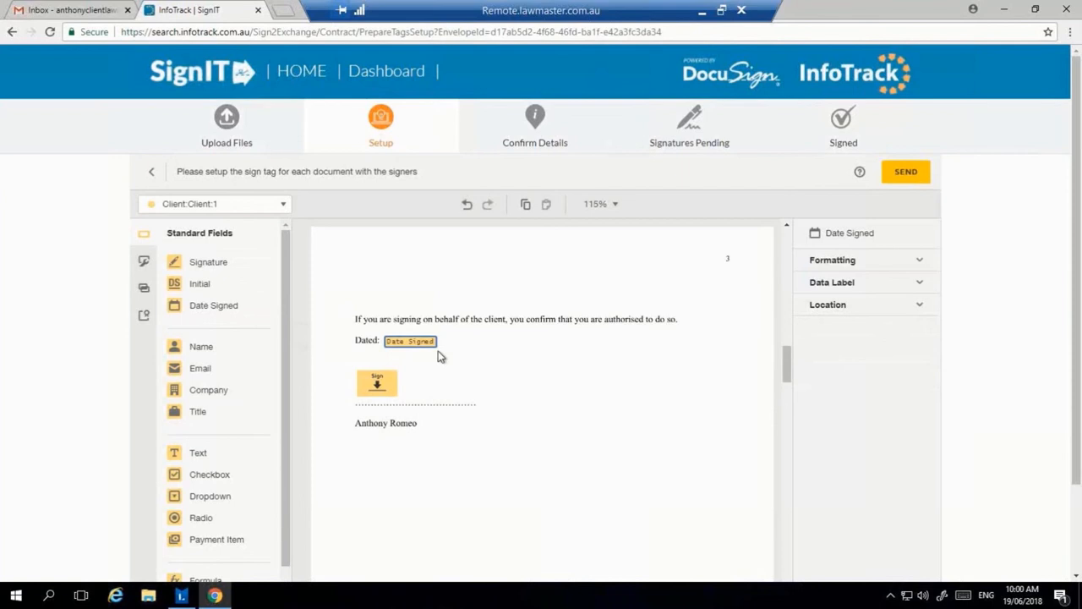
click(637, 454)
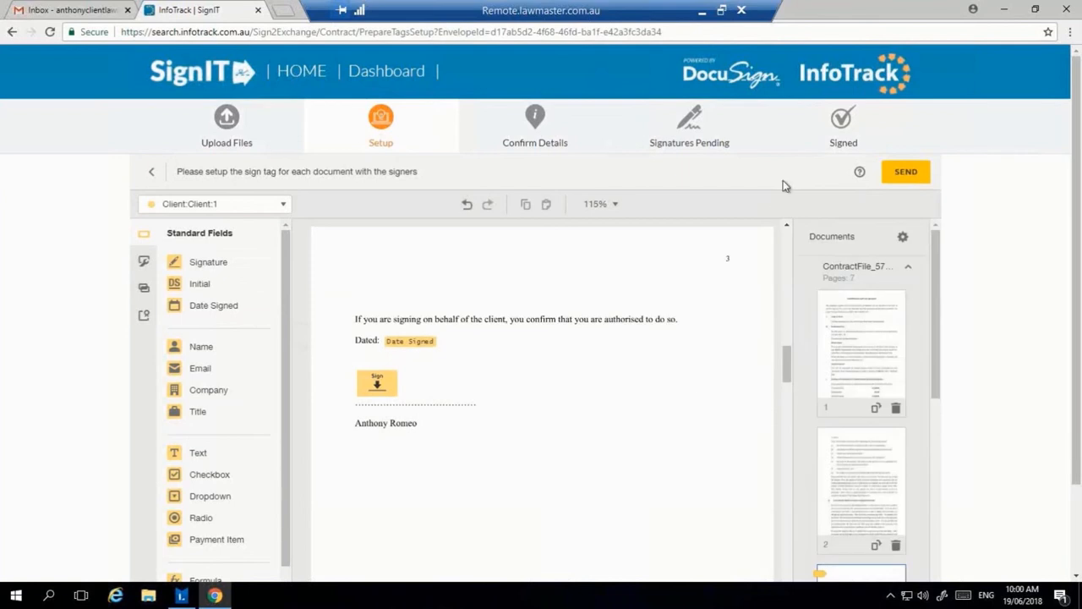
click(923, 183)
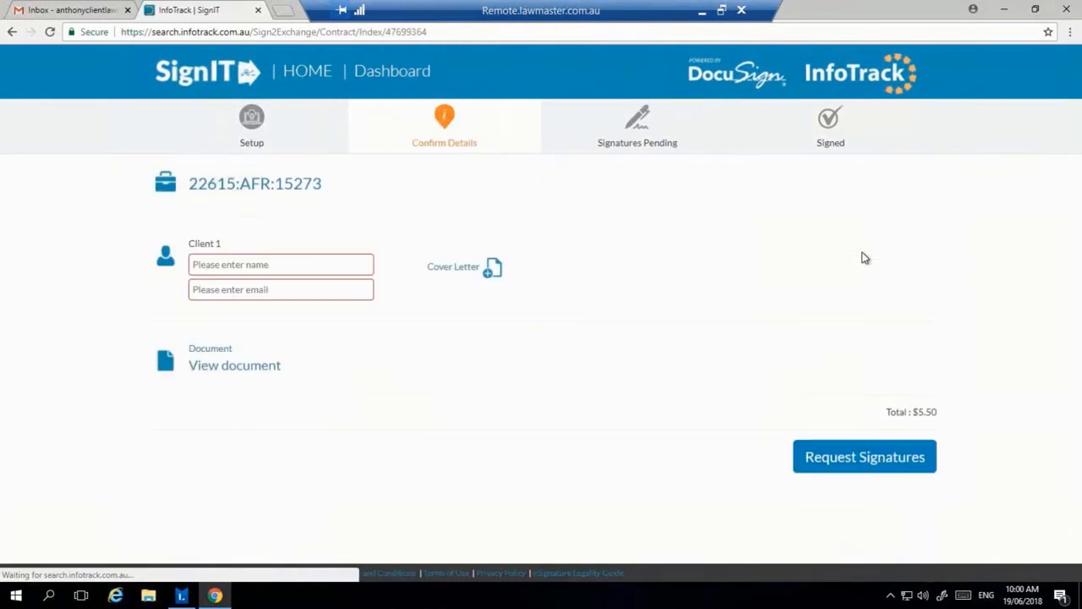
Step: Enter the client's full name and e-mail address as Client 1, then request signatures
click(238, 263)
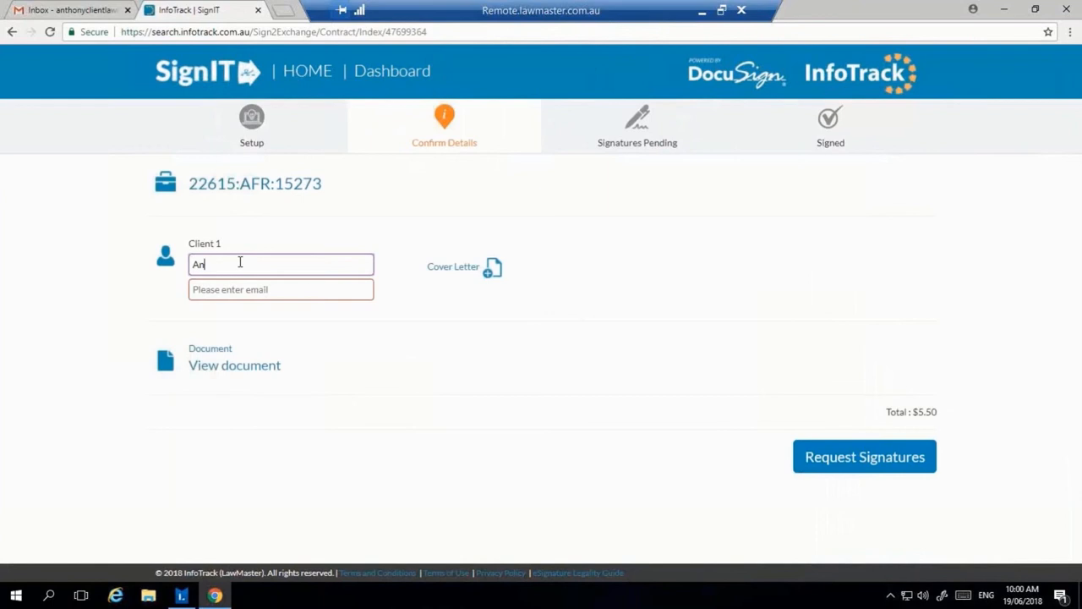
key(Tab)
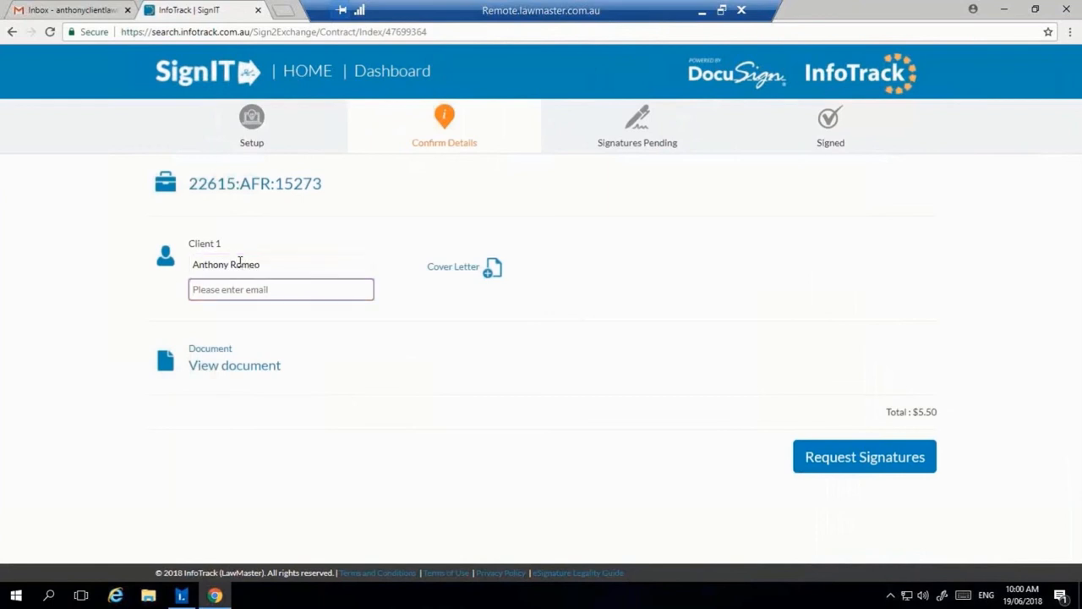
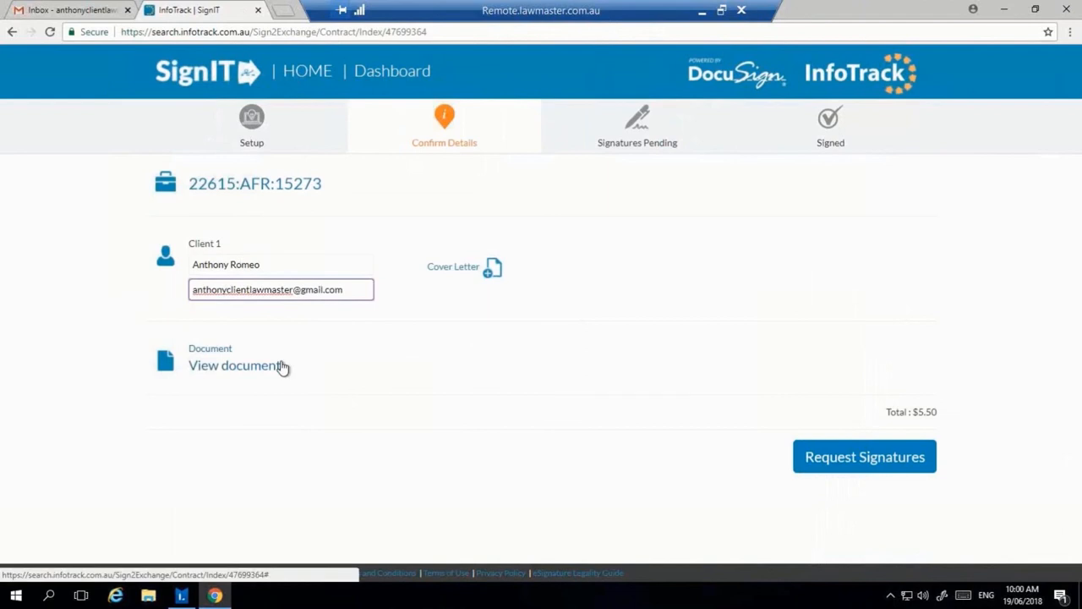
click(858, 460)
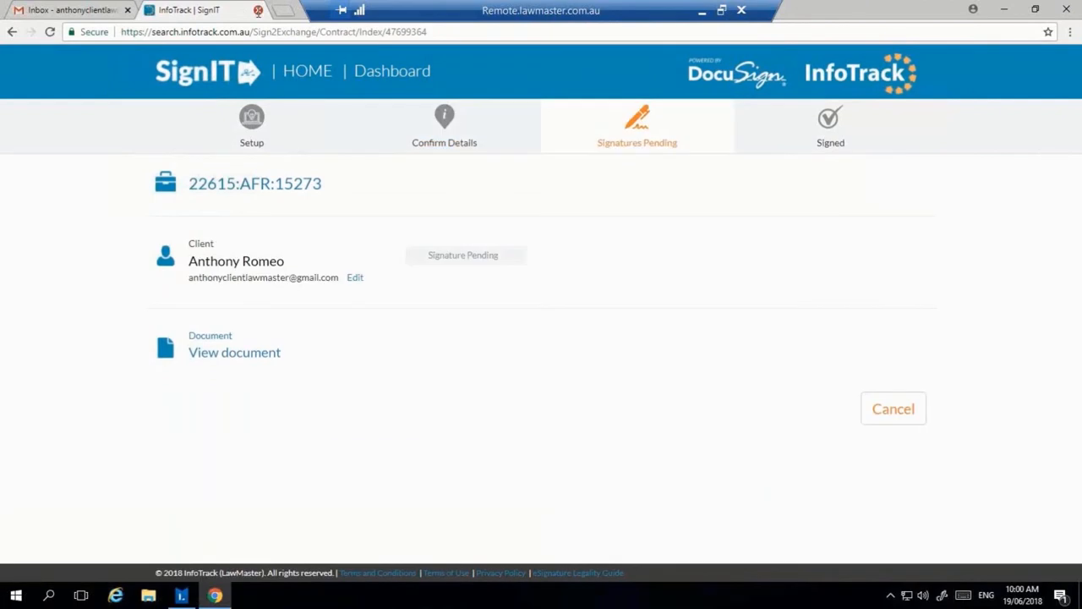
Step: Close the SignIT tab and minimise Chrome to return to LawMaster
click(257, 11)
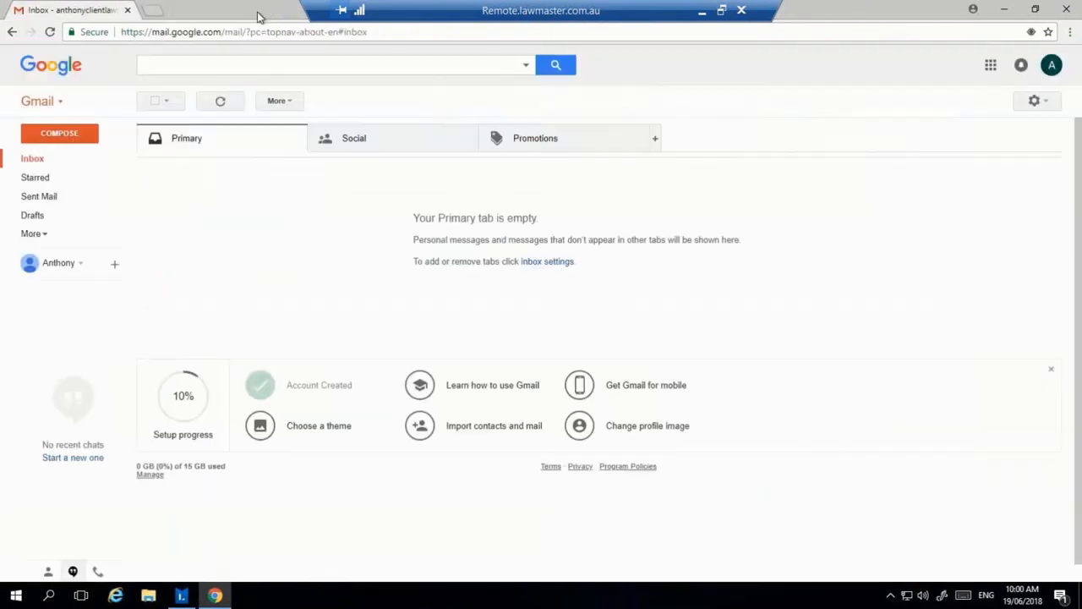
click(224, 595)
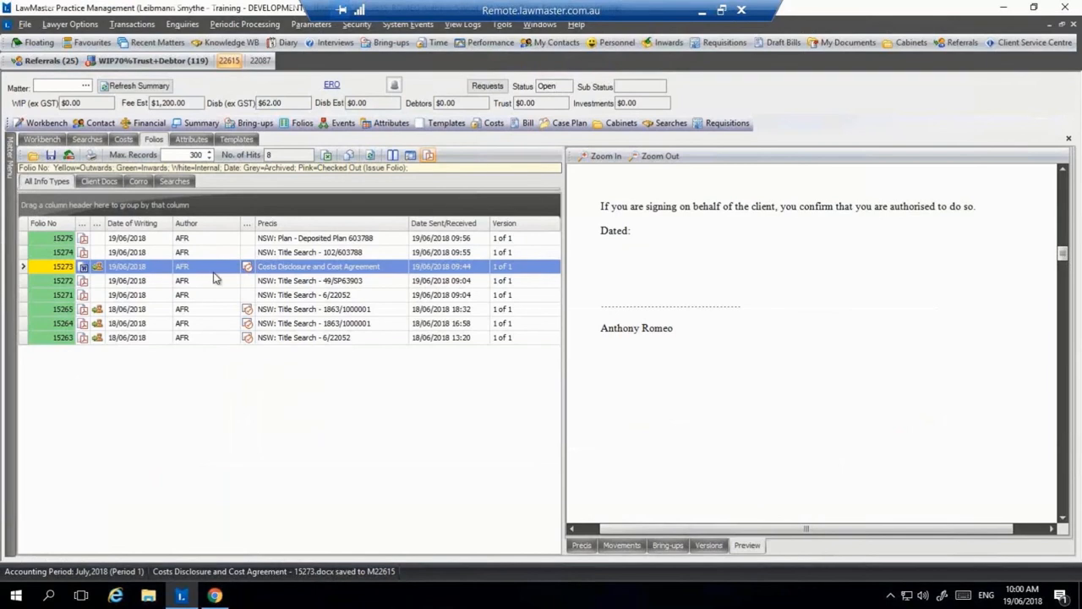
Step: Refresh folios and searches and confirm folio 15273's signature status shows Sent
click(370, 156)
click(88, 139)
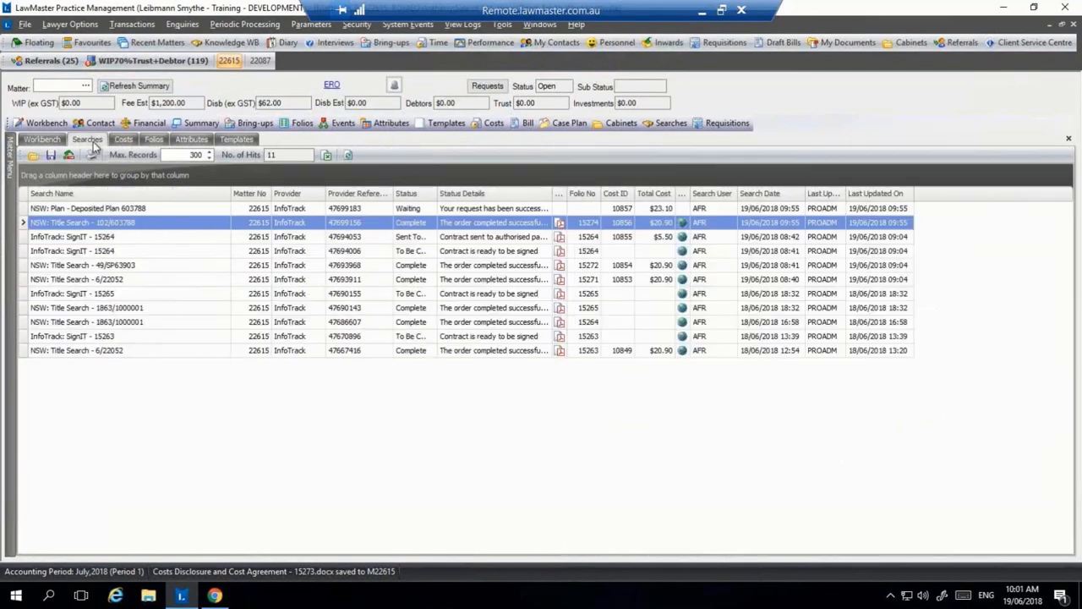
click(347, 154)
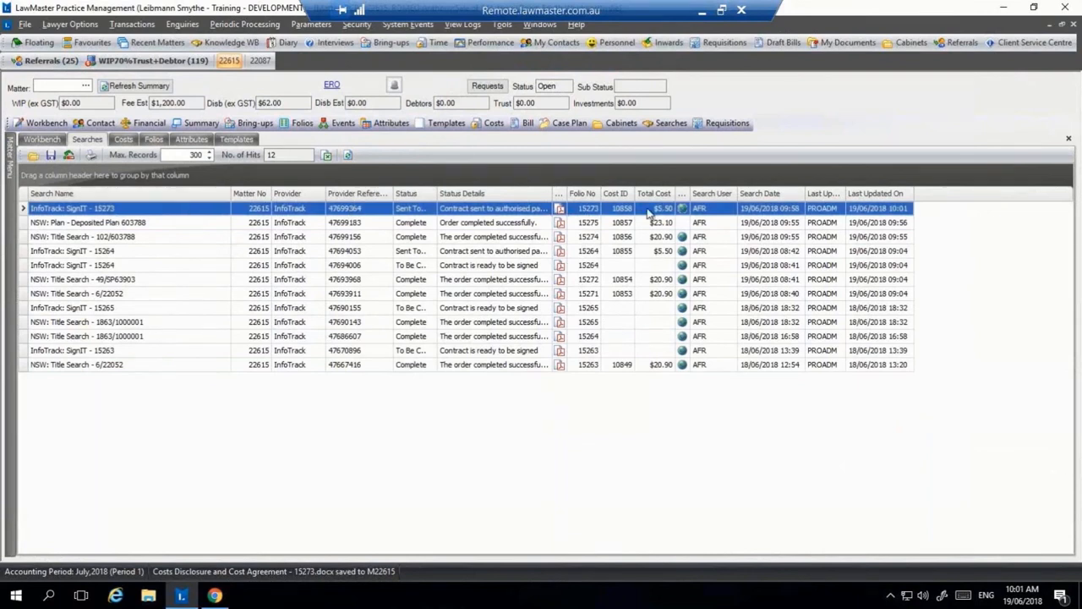
click(154, 139)
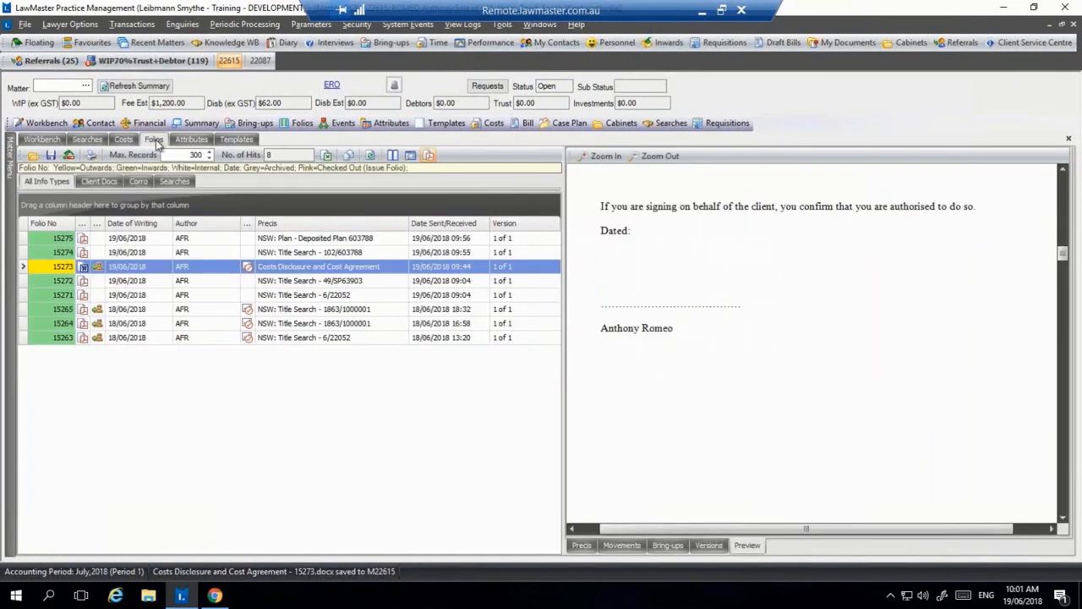
click(372, 156)
click(328, 255)
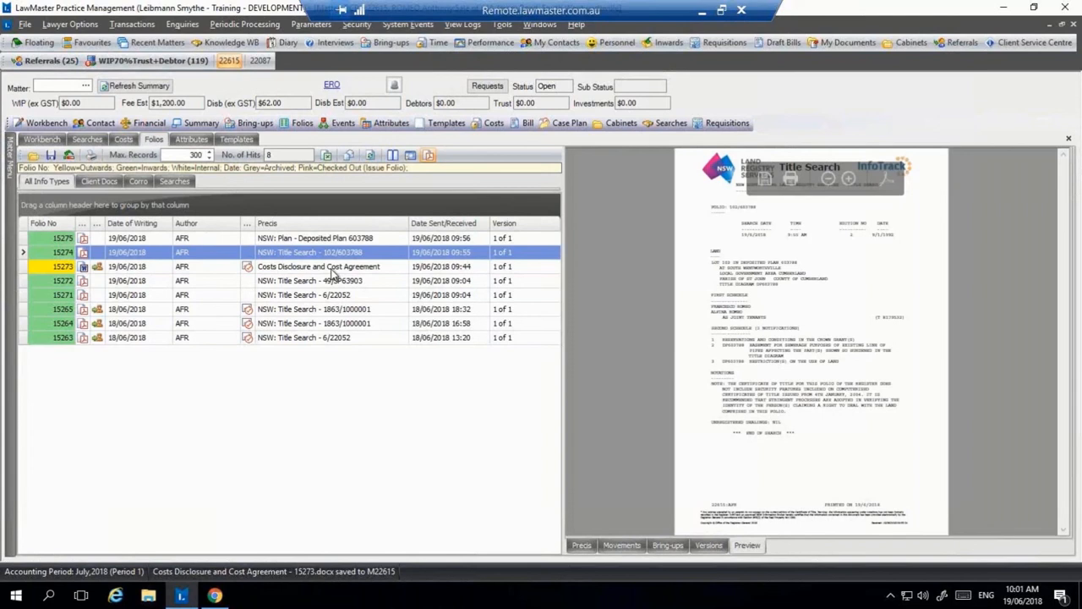
click(332, 269)
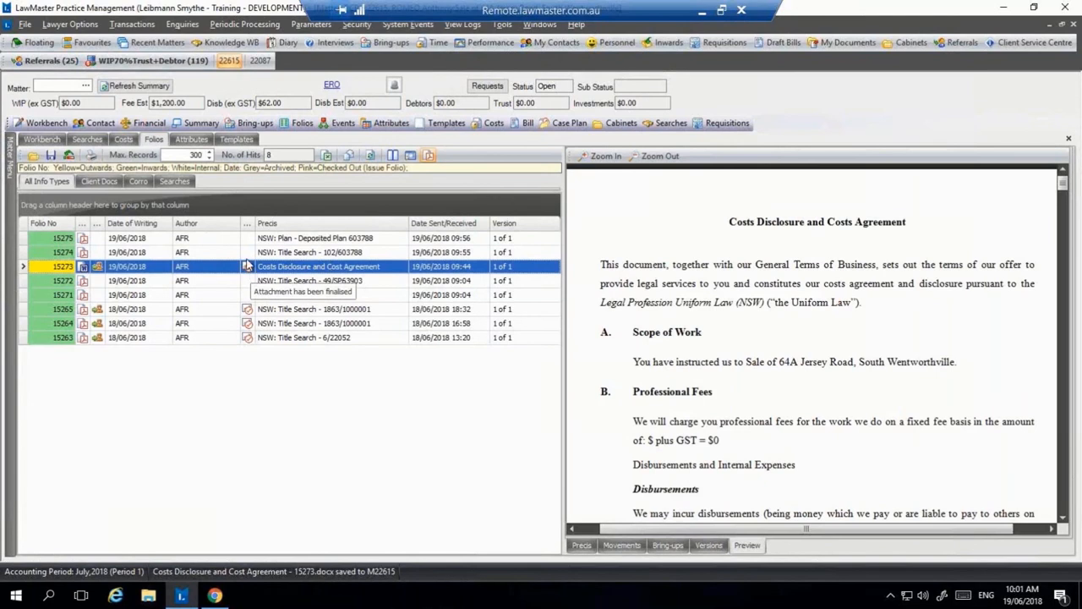
drag(102, 224, 140, 224)
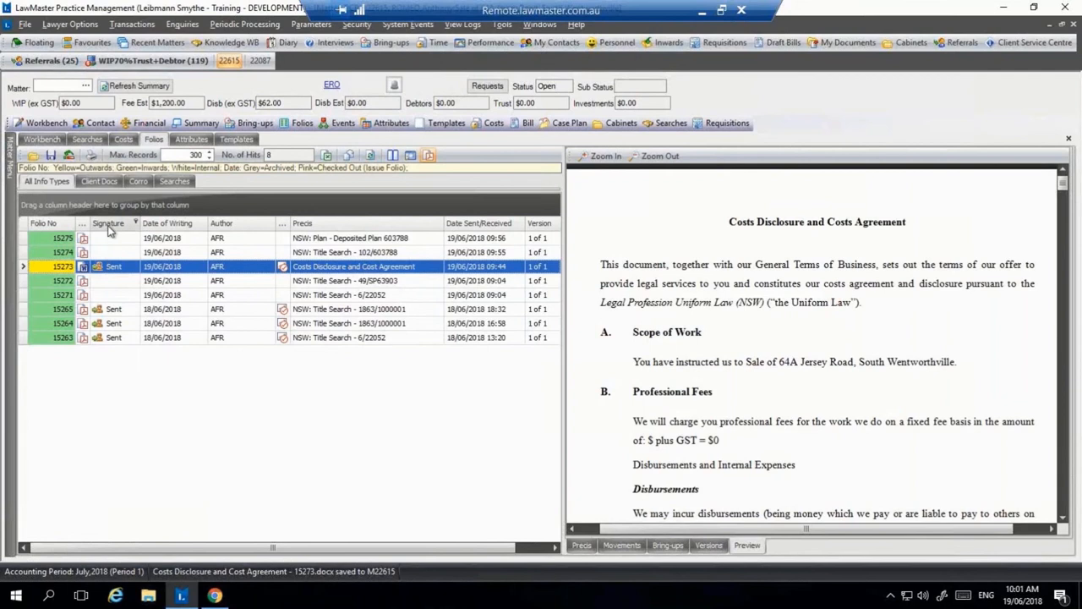
Step: Open the web page of the 'InfoTrack: SignIT - 15273' search with Open URL
click(87, 140)
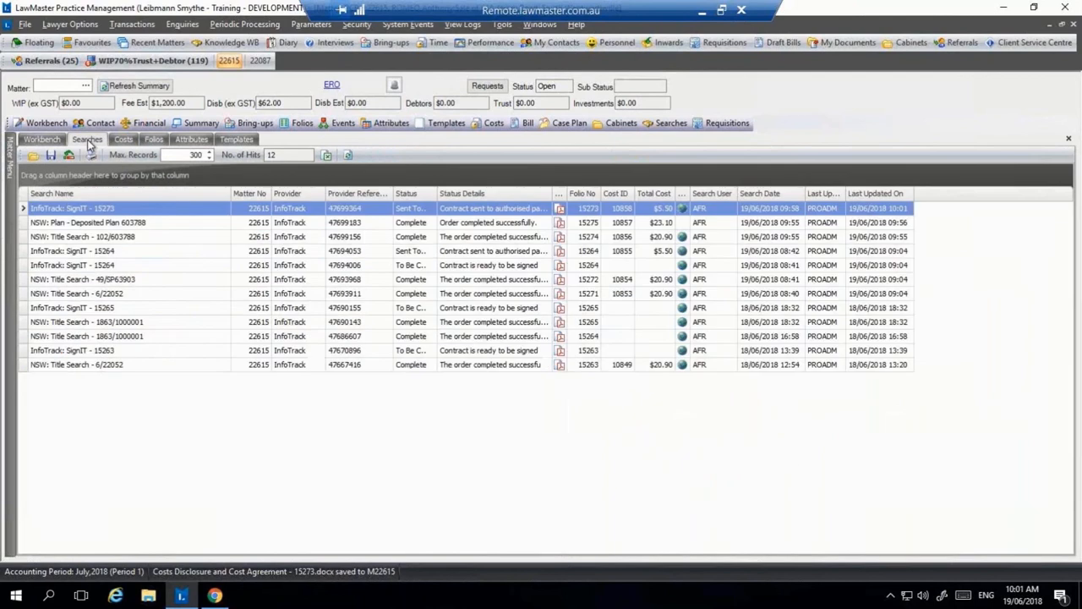
click(668, 210)
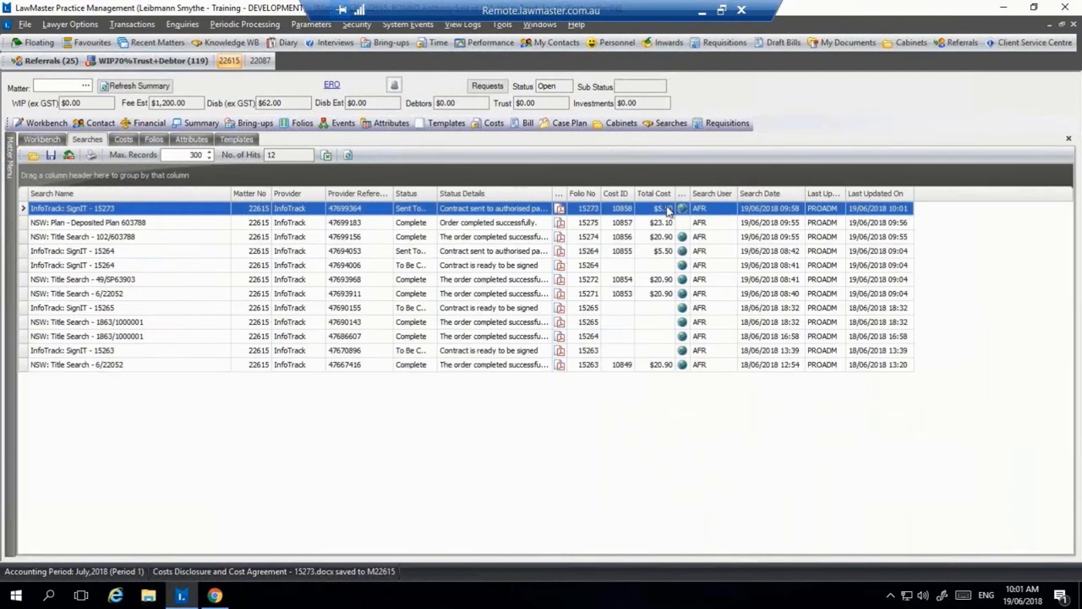
right_click(668, 211)
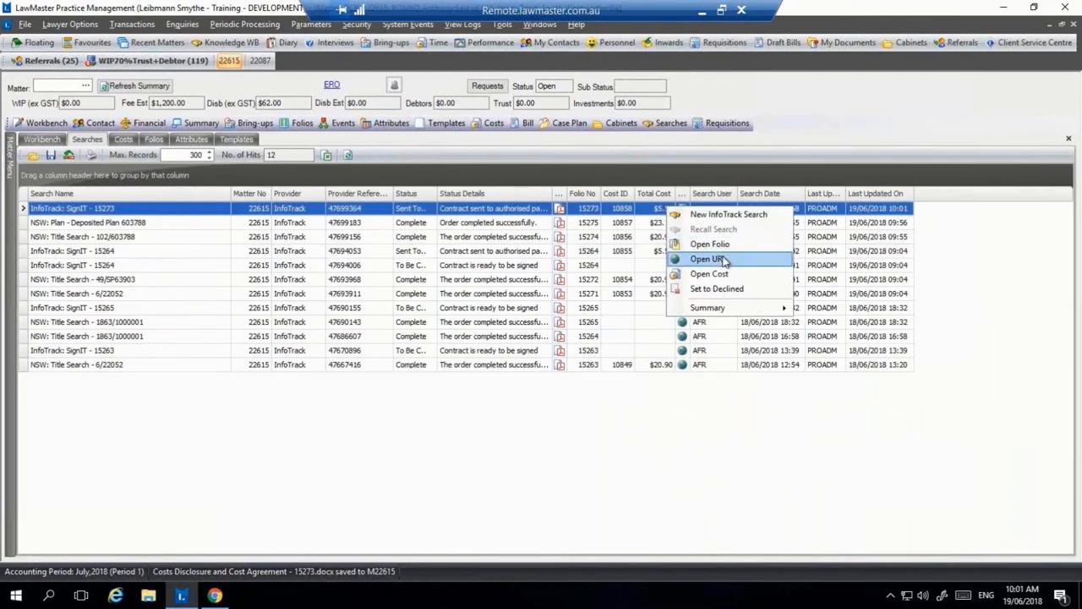
click(683, 258)
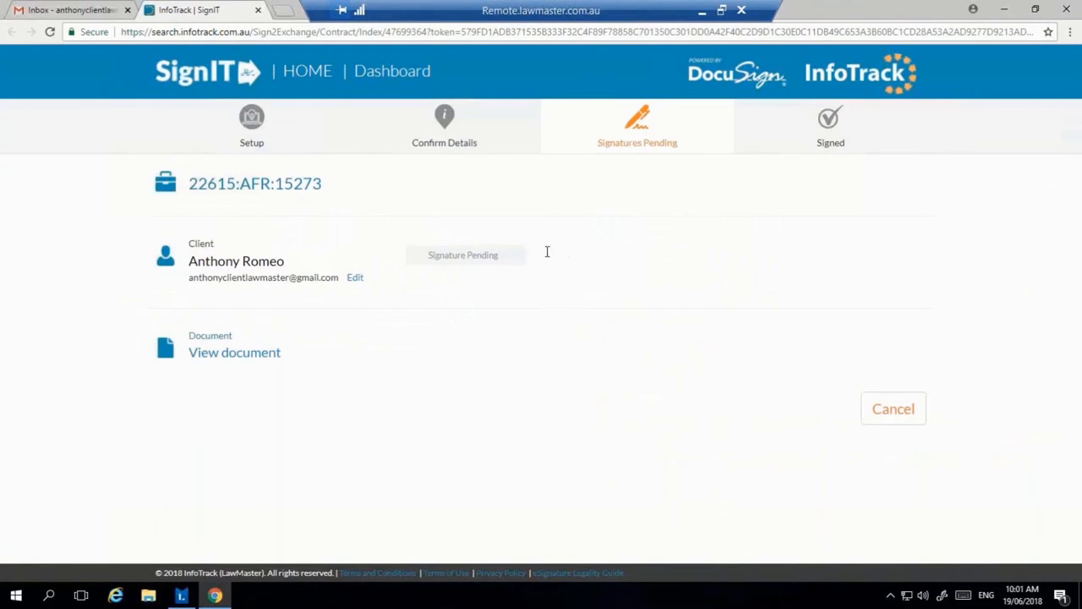
mouse_move(547, 252)
mouse_down()
mouse_move(459, 257)
mouse_move(508, 266)
mouse_up()
click(509, 266)
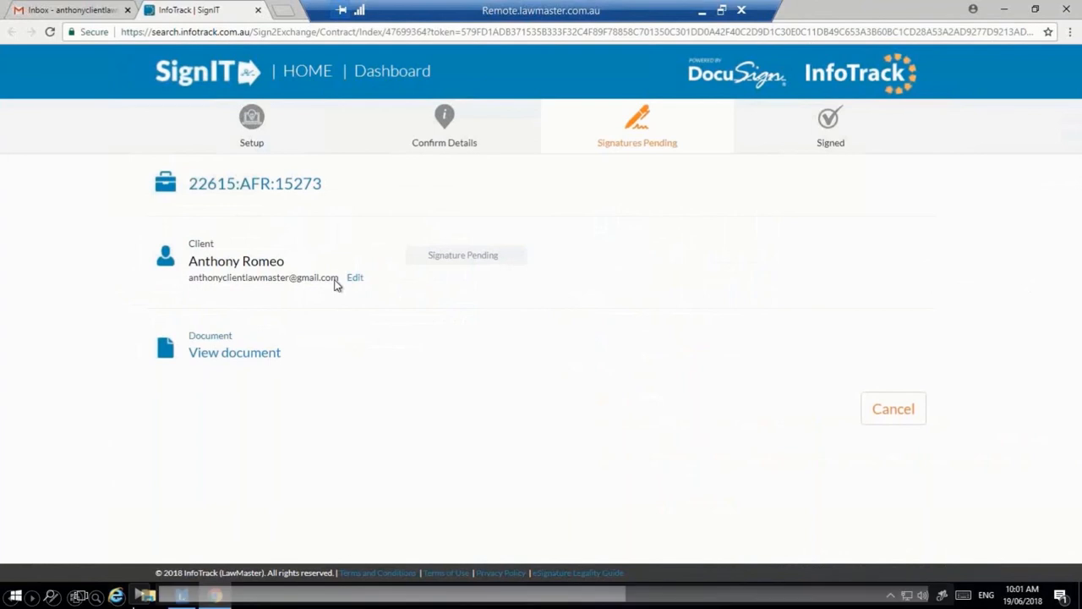
mouse_move(137, 600)
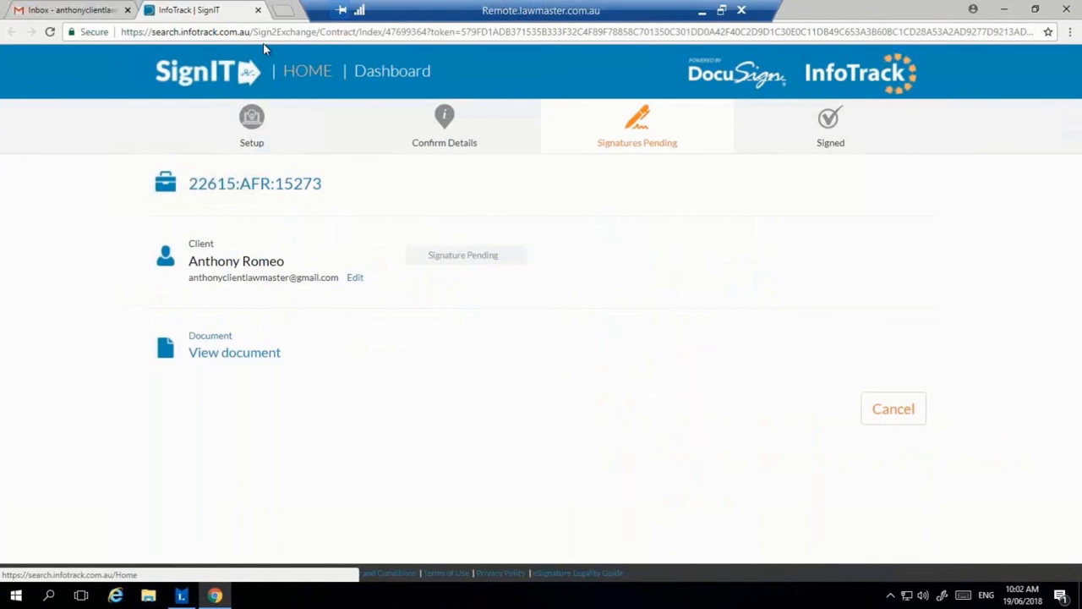
Step: Close the SignIT page and bring the Gmail window back to the front
click(257, 11)
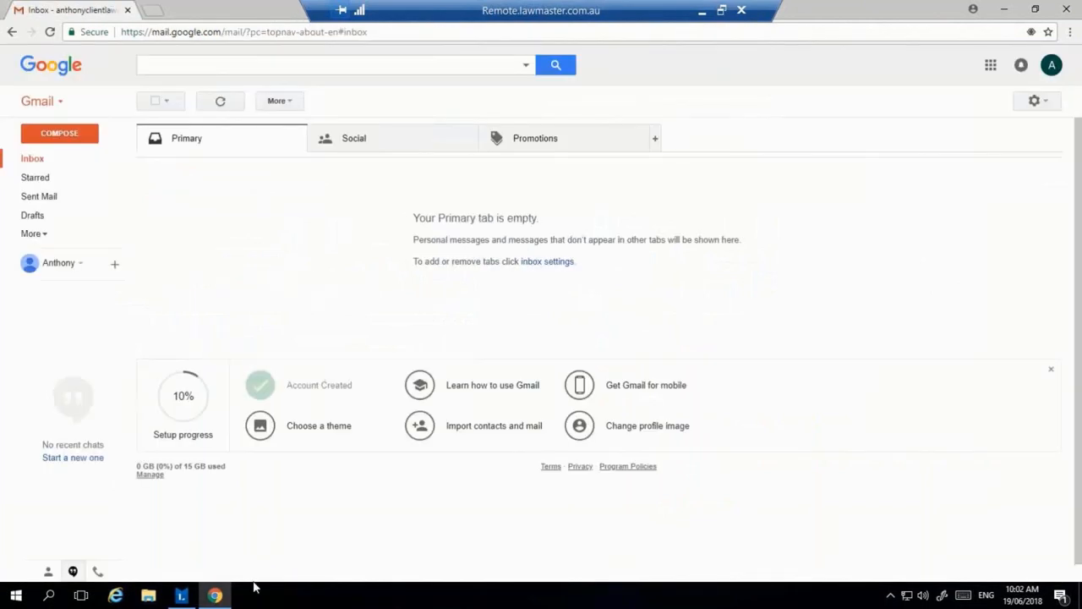
mouse_move(217, 598)
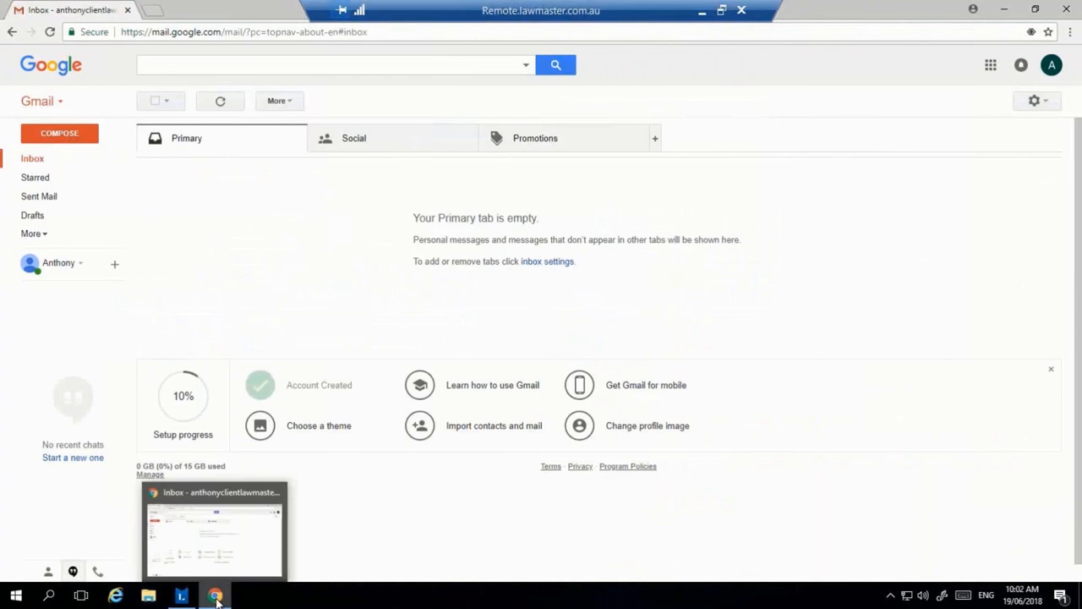
click(216, 596)
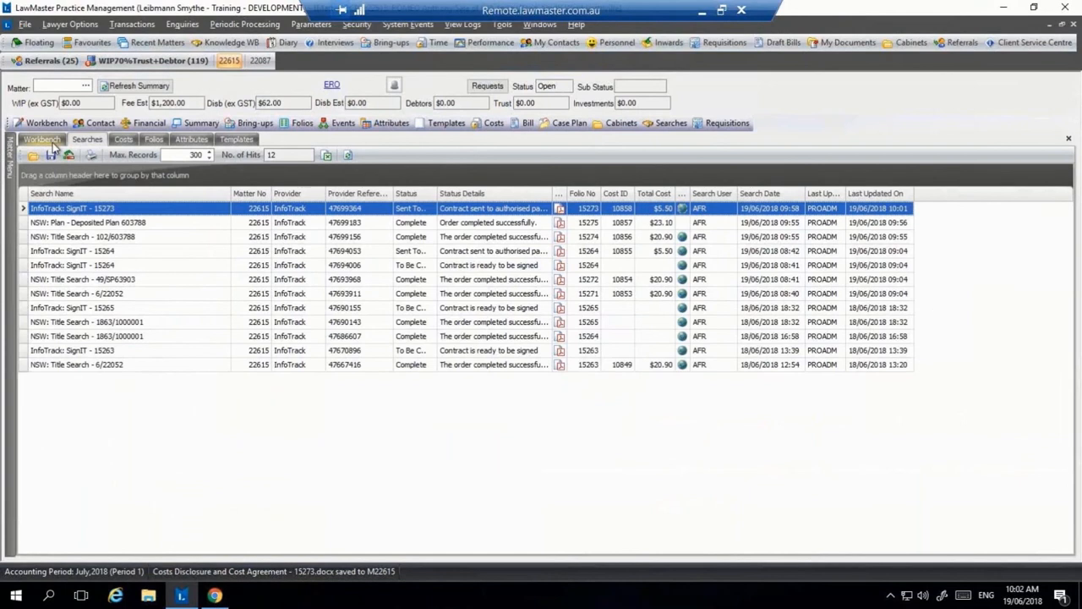
click(216, 595)
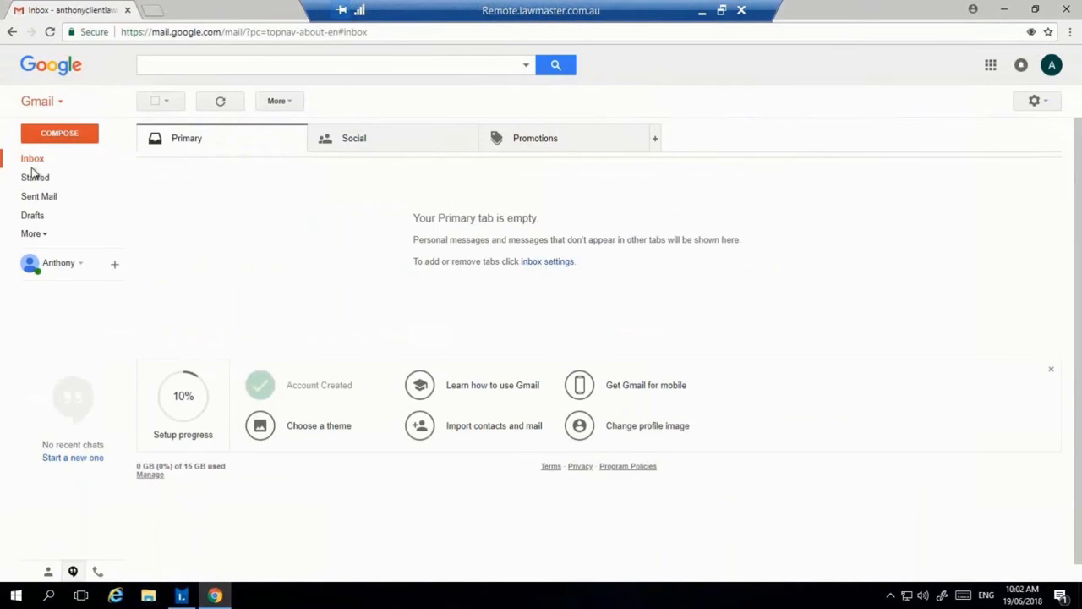
click(216, 596)
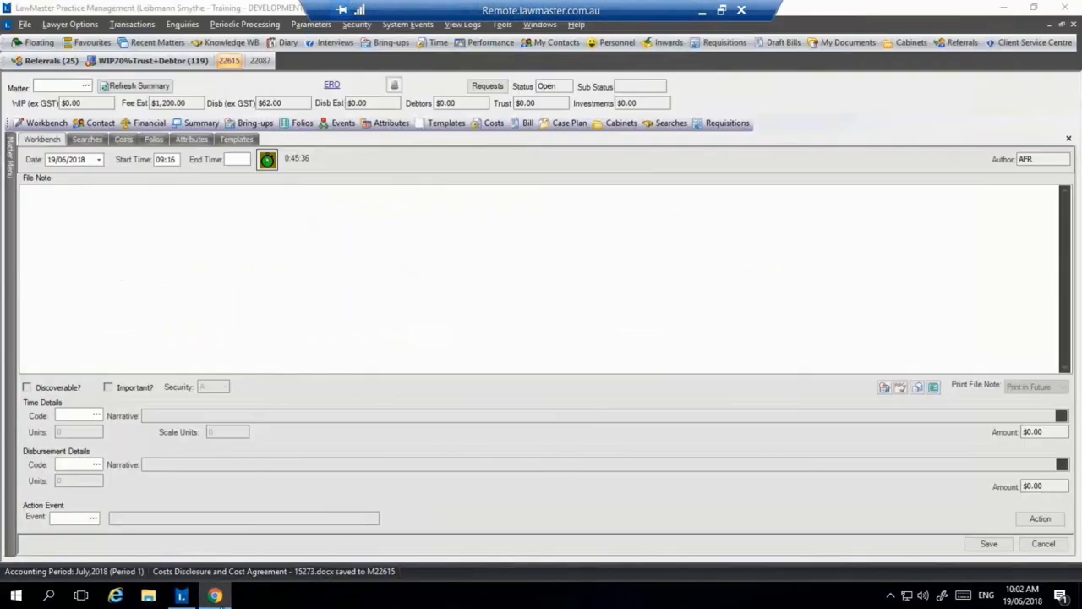
click(221, 604)
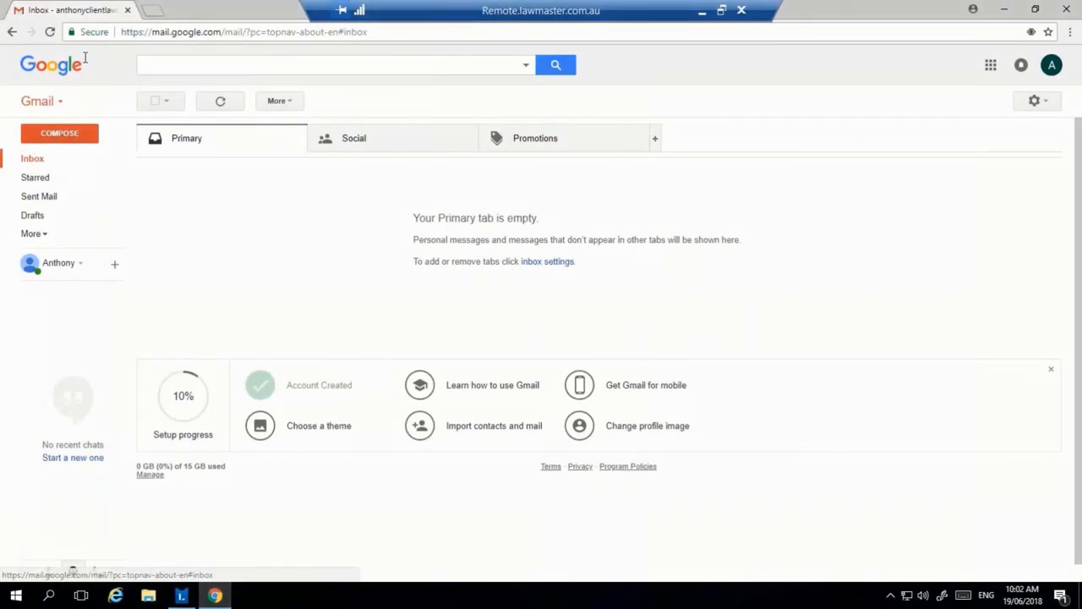
Step: Reload the inbox, check Social and Promotions, then open the DocuSign 'Review and Sign' email
click(85, 59)
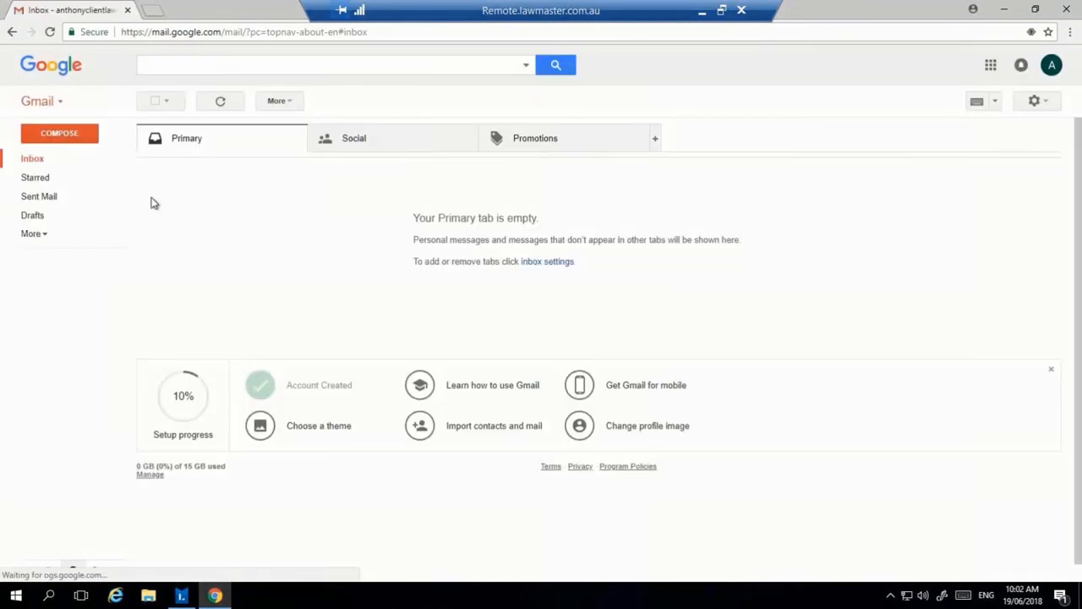
click(440, 141)
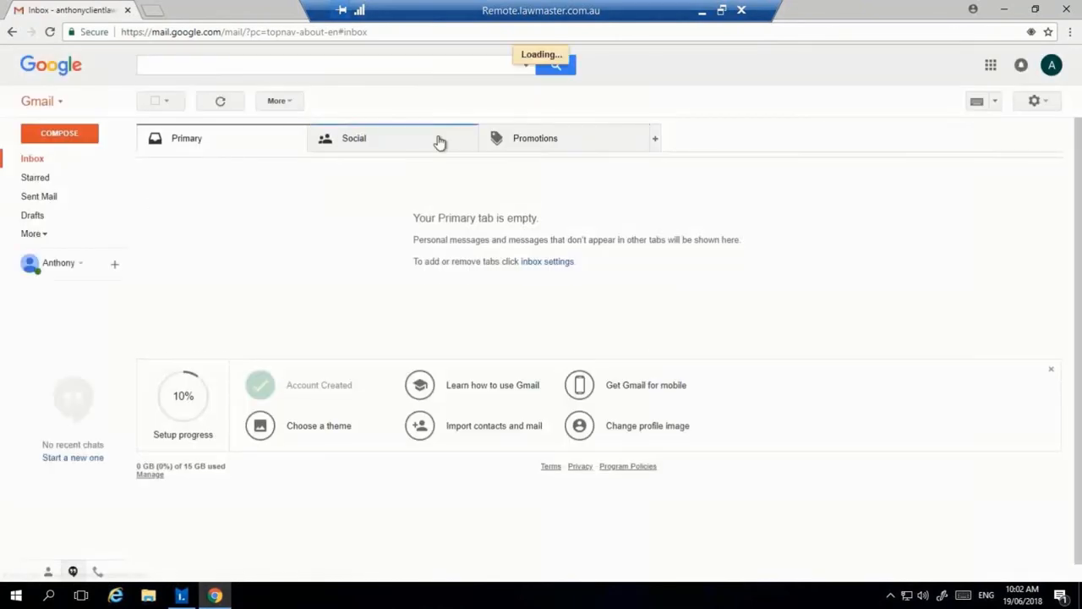
click(541, 142)
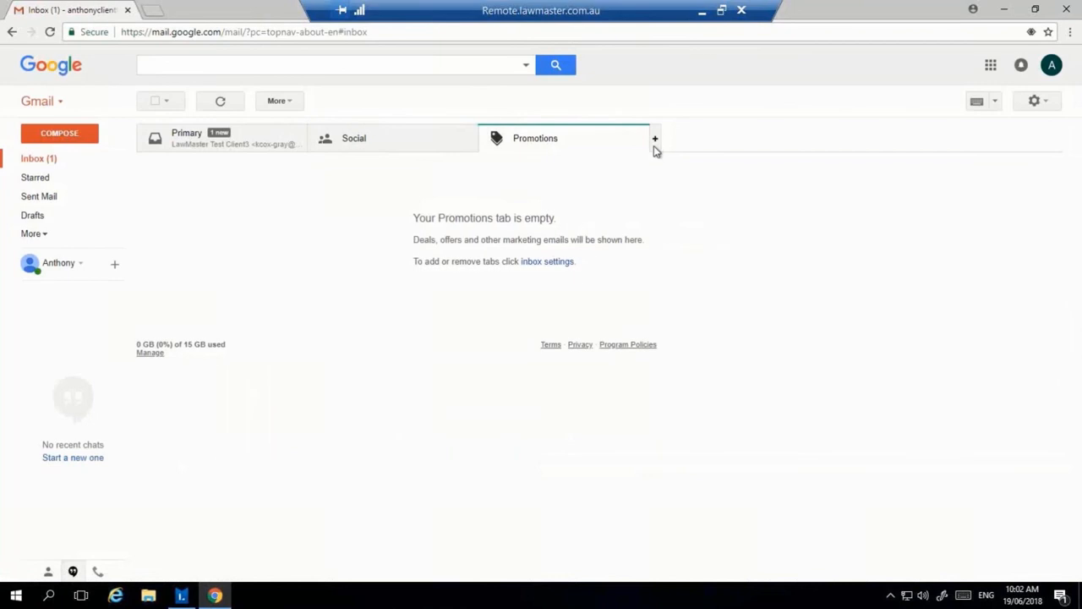
click(169, 151)
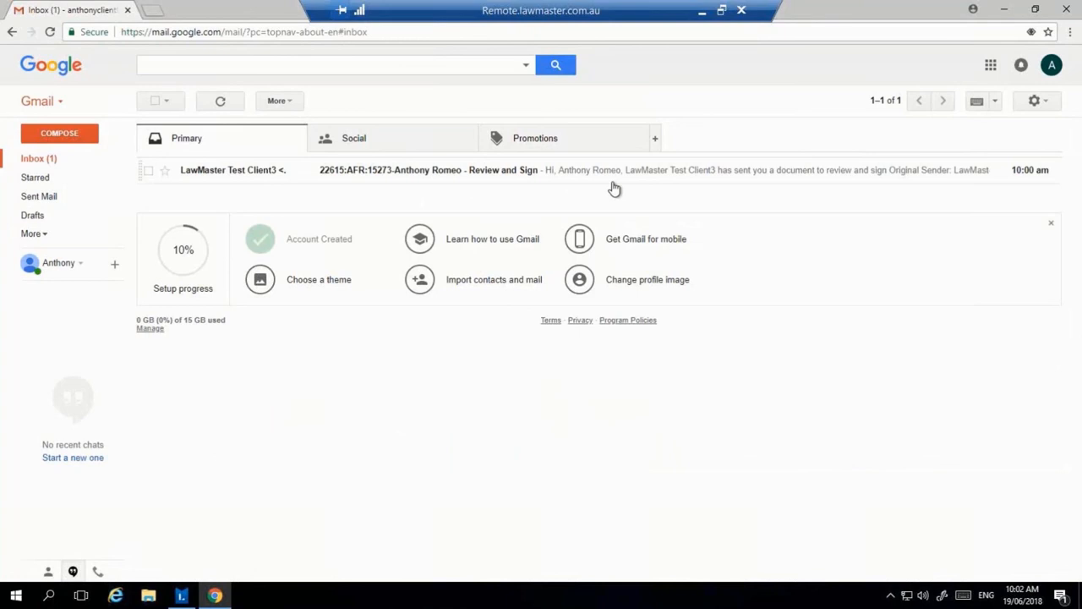
click(738, 177)
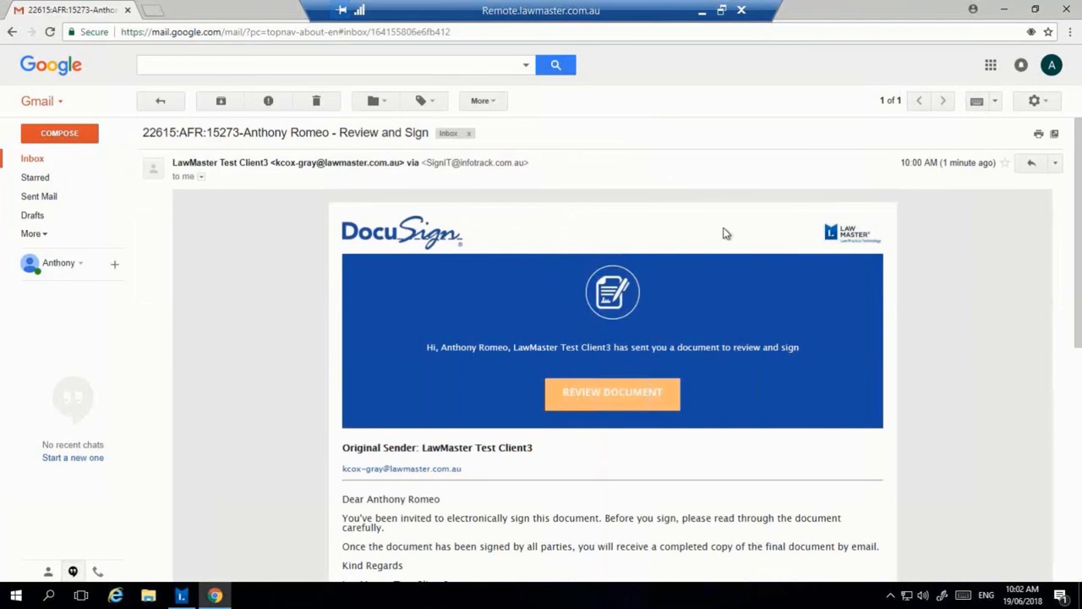
scroll(315, 265, down, 2)
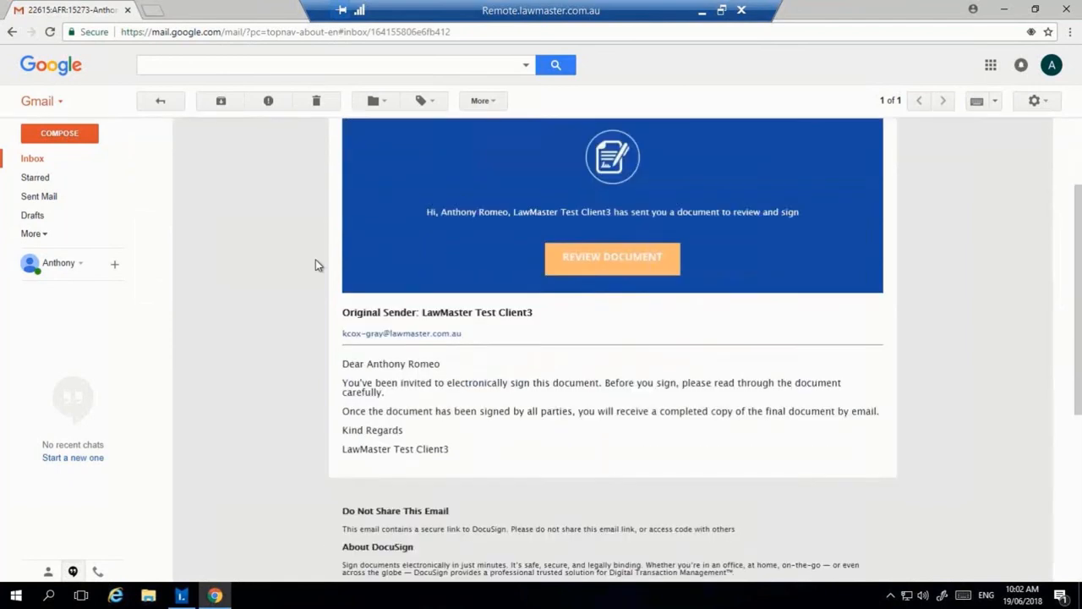
scroll(316, 264, up, 1)
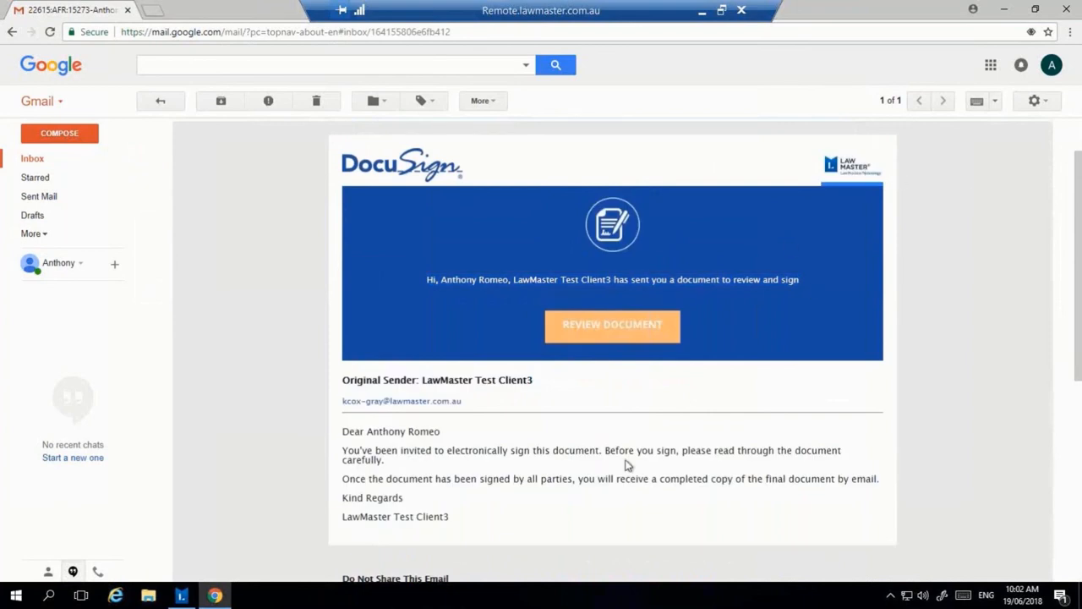
scroll(624, 461, down, 1)
scroll(624, 464, up, 1)
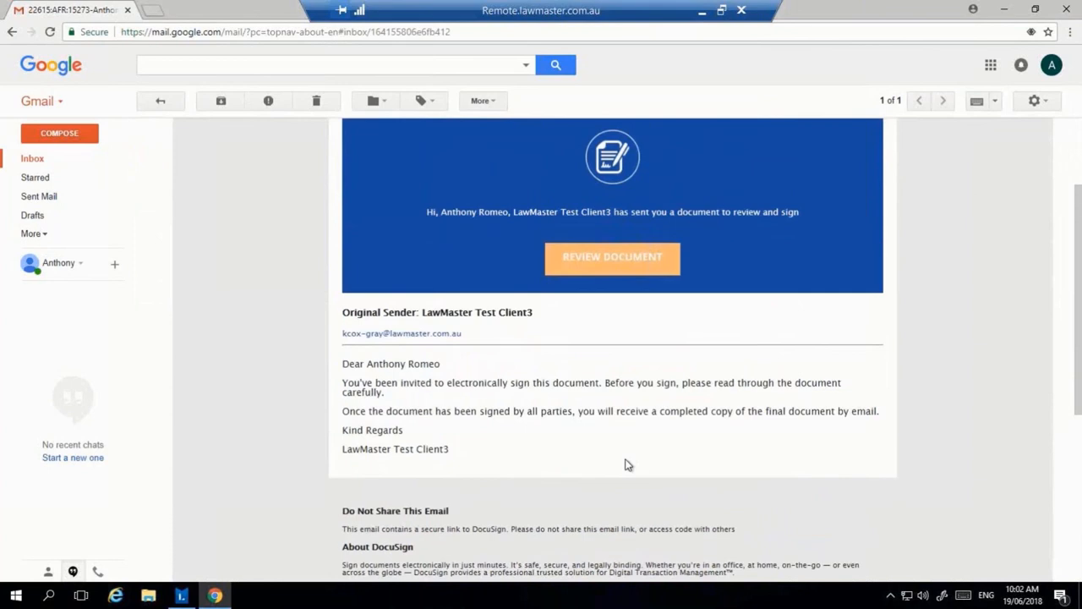
Step: Open the document for review, agree to electronic records and signatures, and scroll the agreement
click(657, 328)
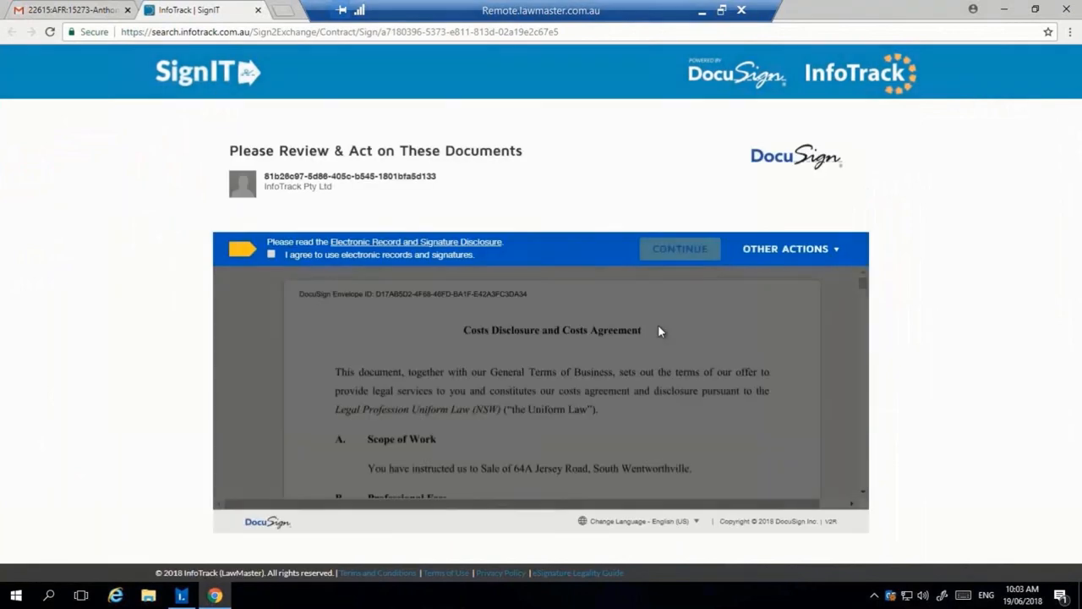
click(271, 253)
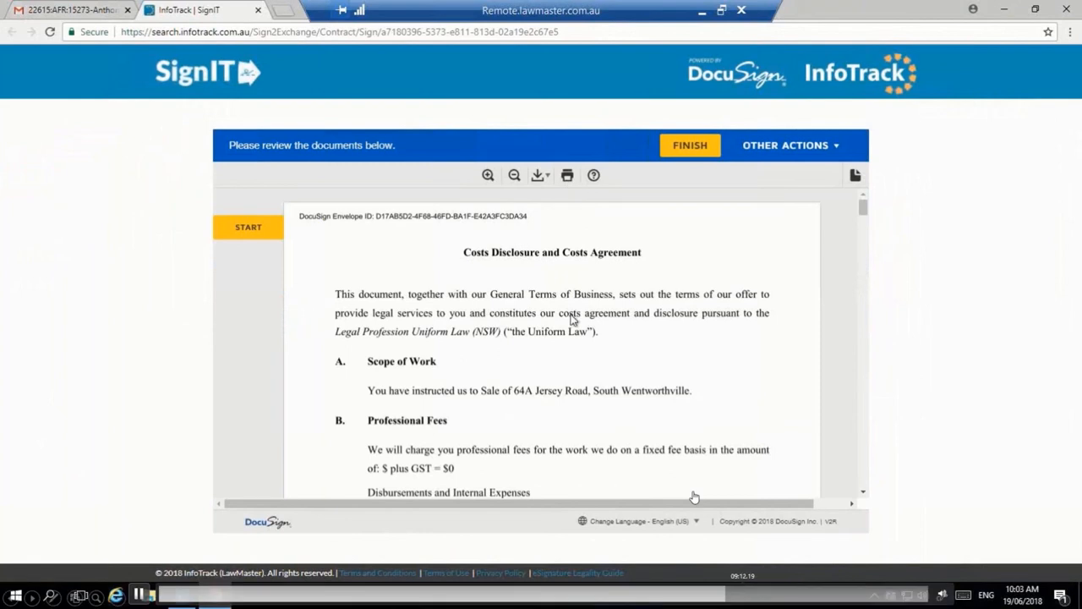
scroll(572, 319, down, 3)
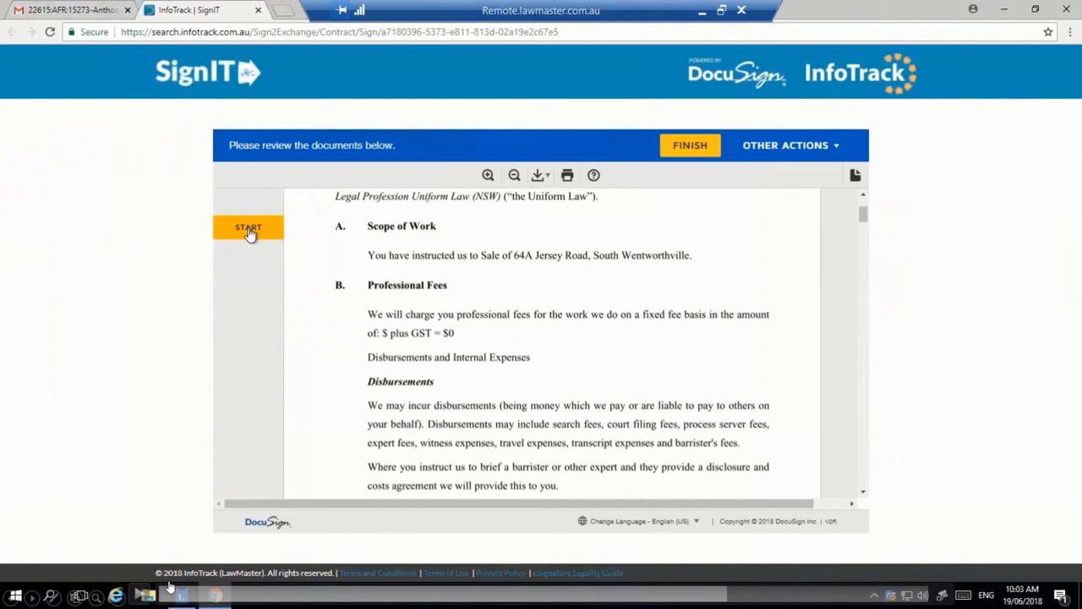
Step: Start guided signing and open signature creation for the Sign field, browsing preset styles
click(138, 596)
click(250, 234)
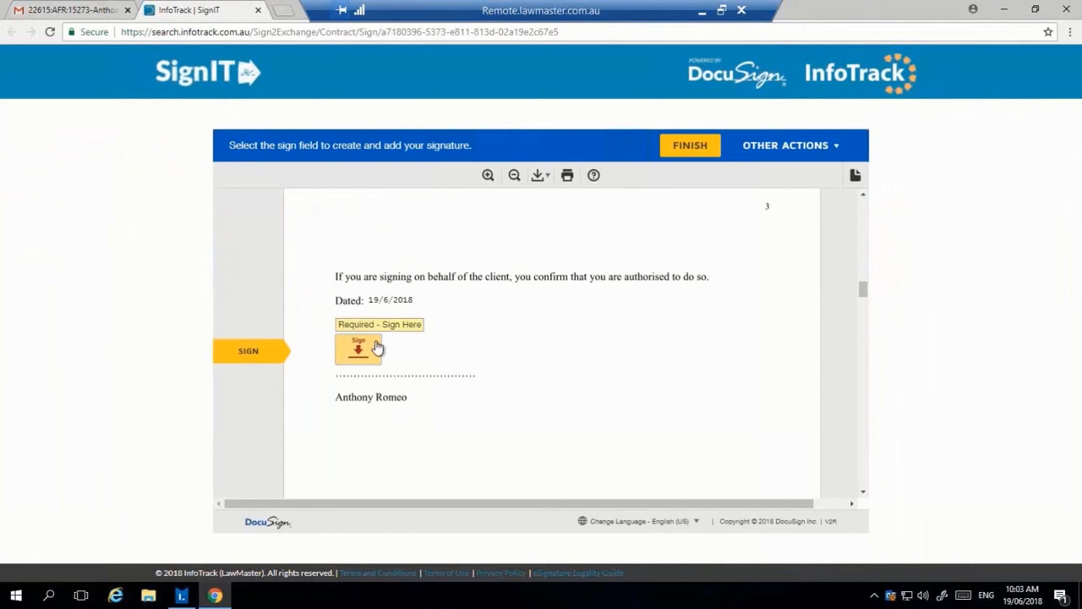
click(361, 354)
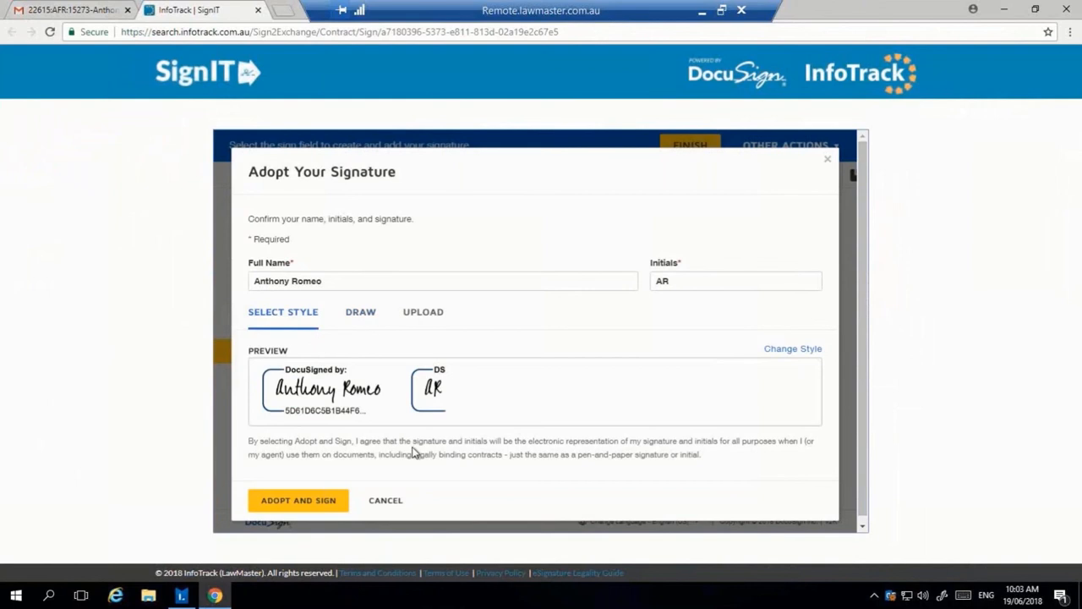
click(361, 322)
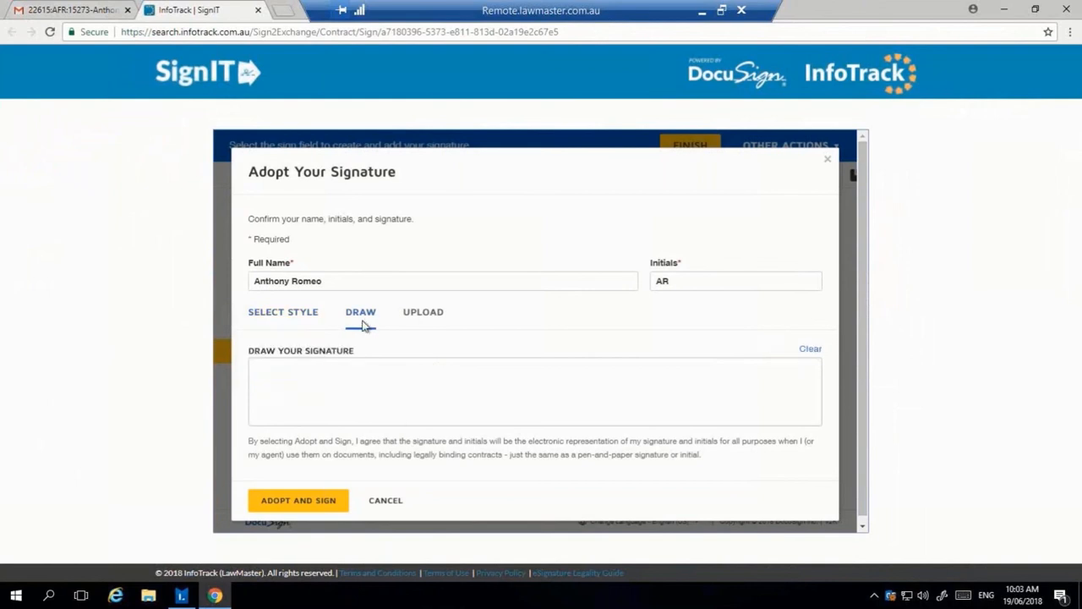
click(311, 313)
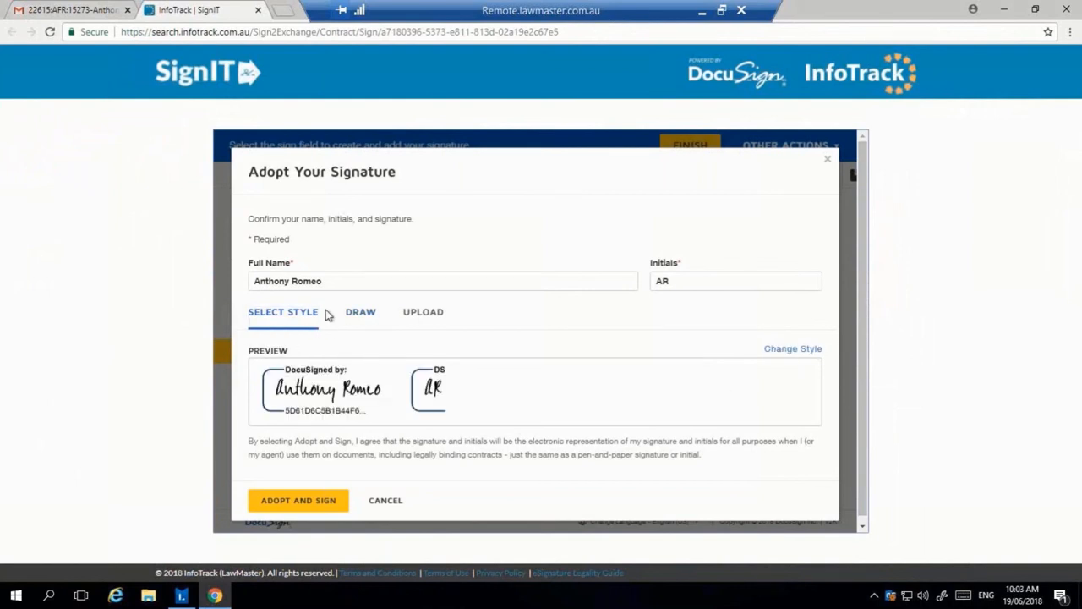
click(791, 350)
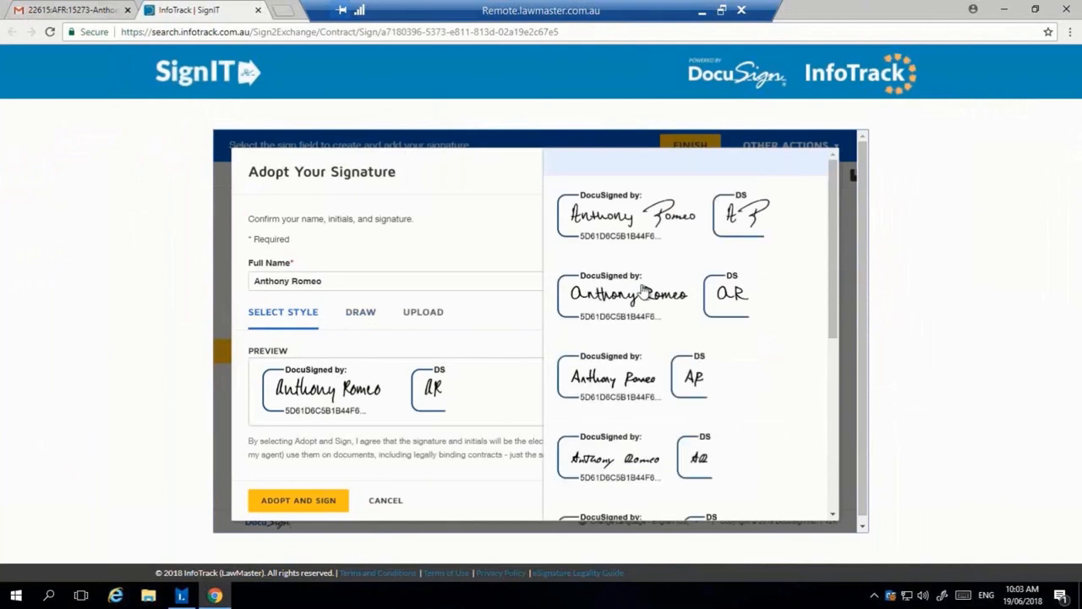
scroll(643, 290, up, 1)
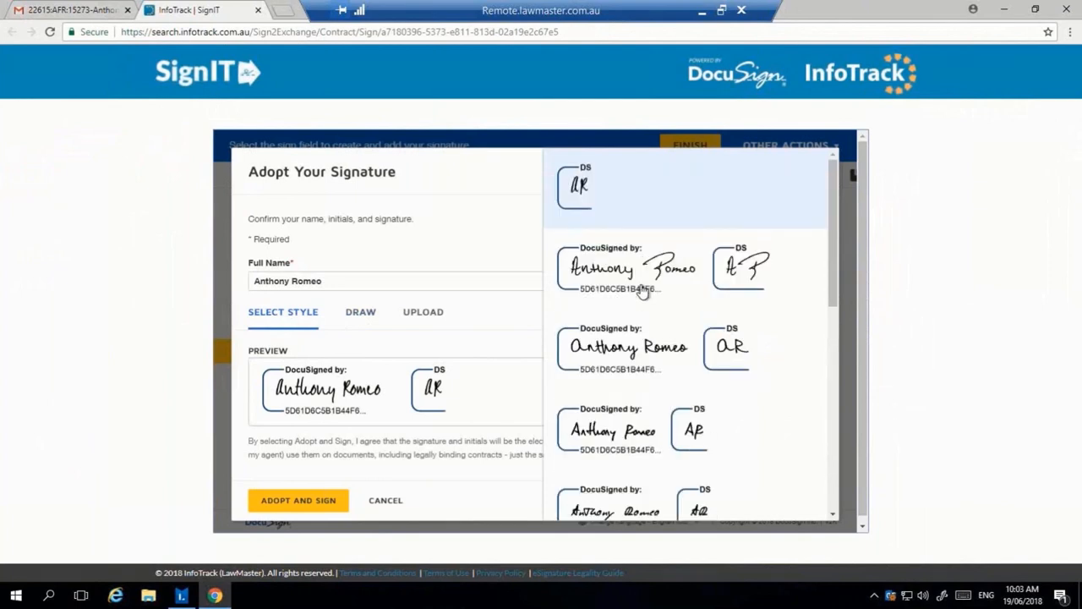
scroll(642, 290, down, 5)
click(618, 411)
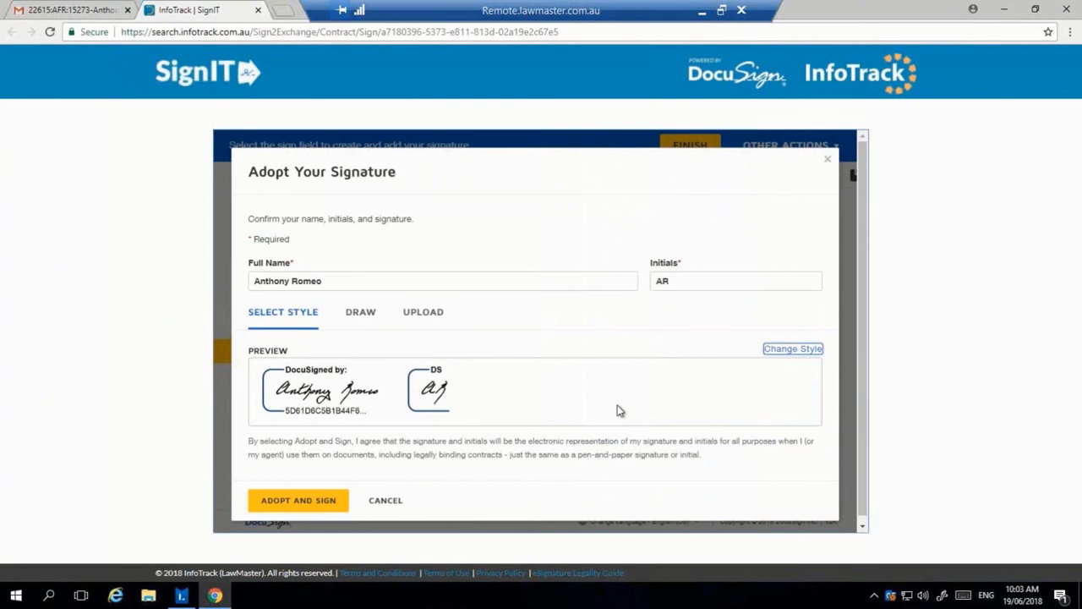
Step: Draw a freehand signature, adopt and sign with it, then finish
click(364, 318)
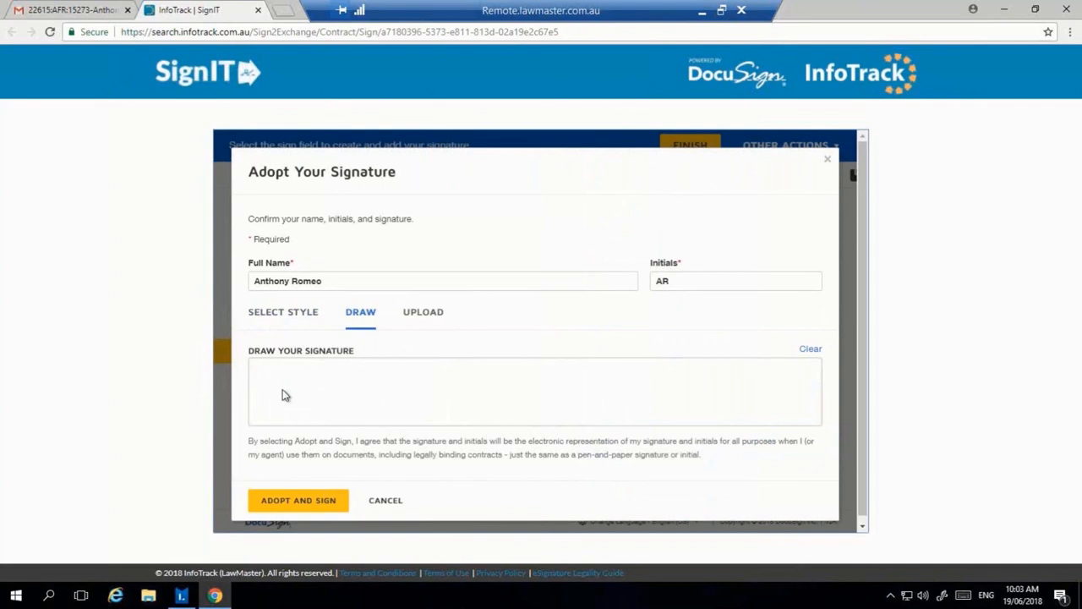
mouse_move(275, 403)
mouse_down()
mouse_move(355, 365)
mouse_move(426, 401)
mouse_move(623, 378)
mouse_up()
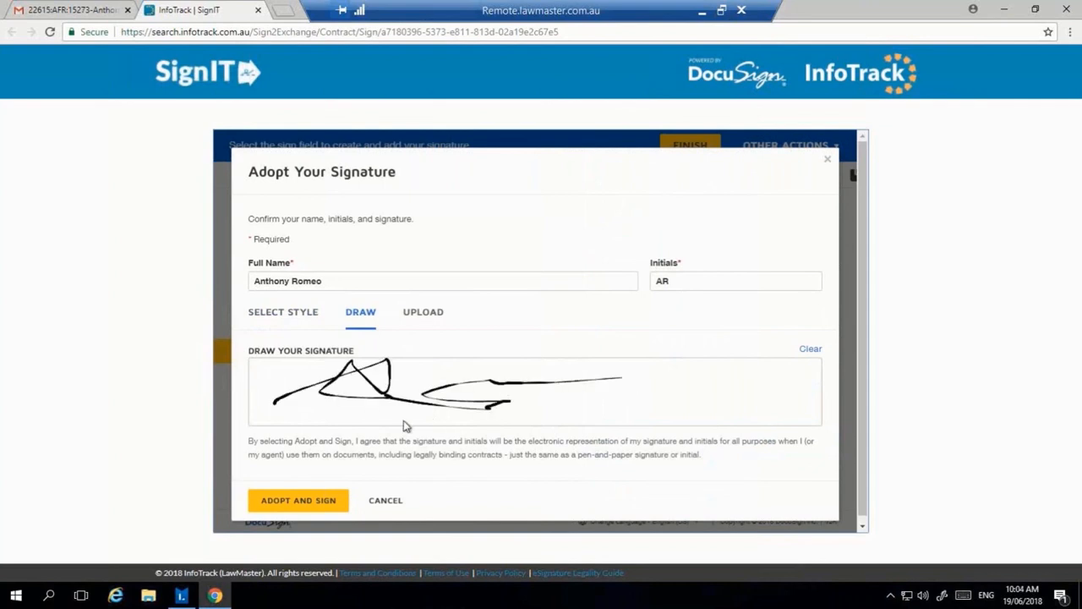
click(334, 500)
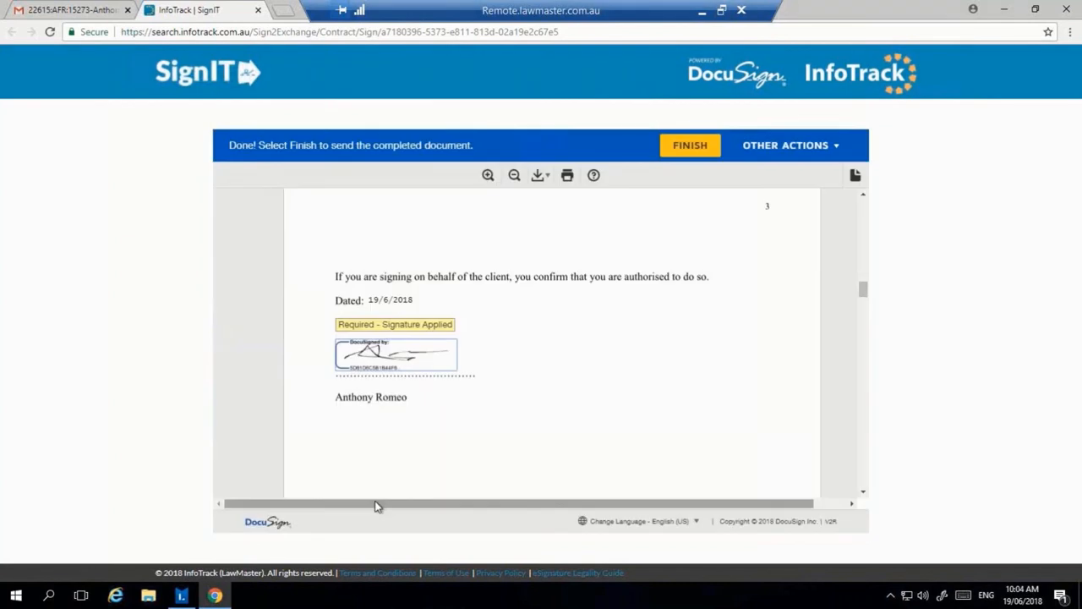
click(693, 145)
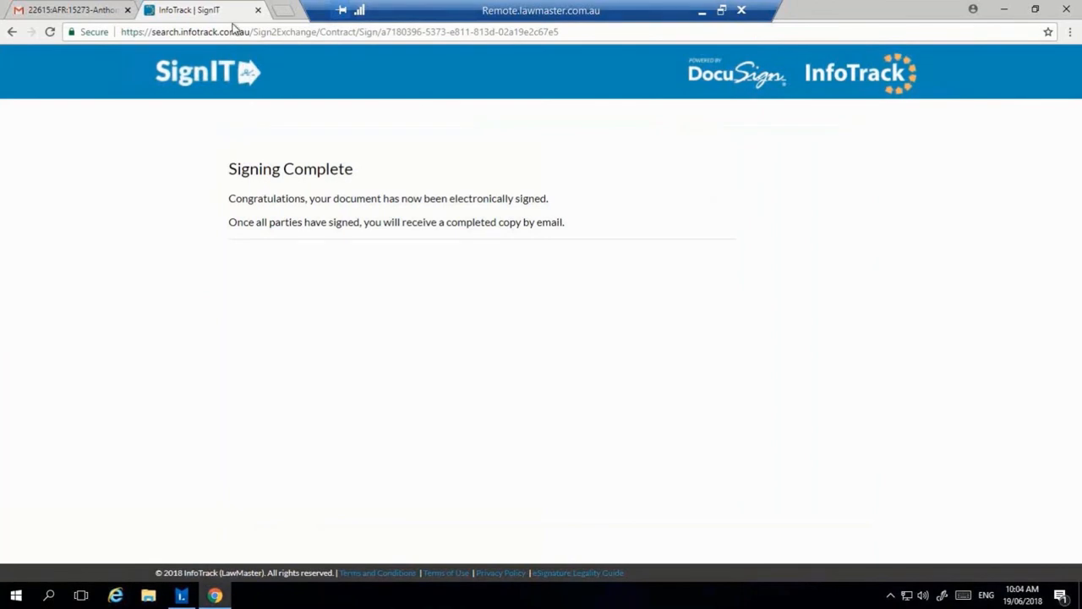
Step: Close the signing page and switch back to the matter's folio list in LawMaster
click(258, 11)
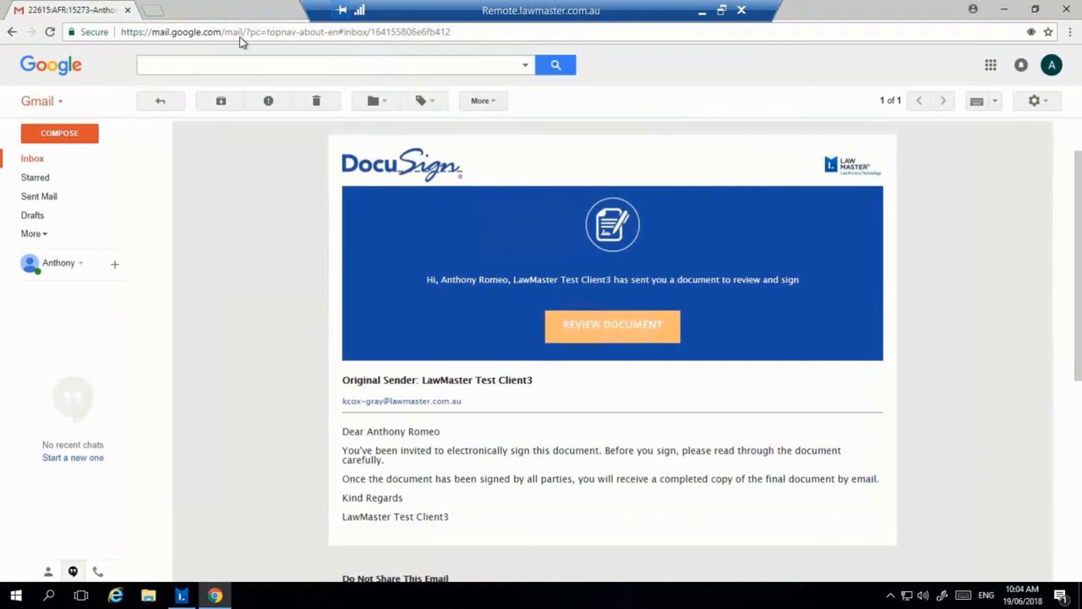
click(69, 152)
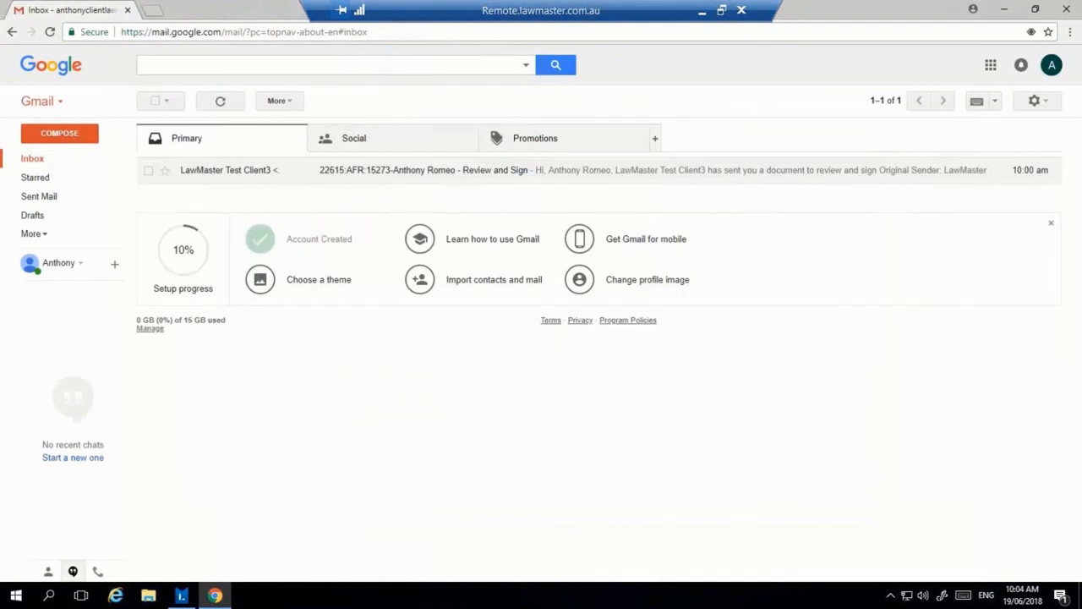
click(191, 598)
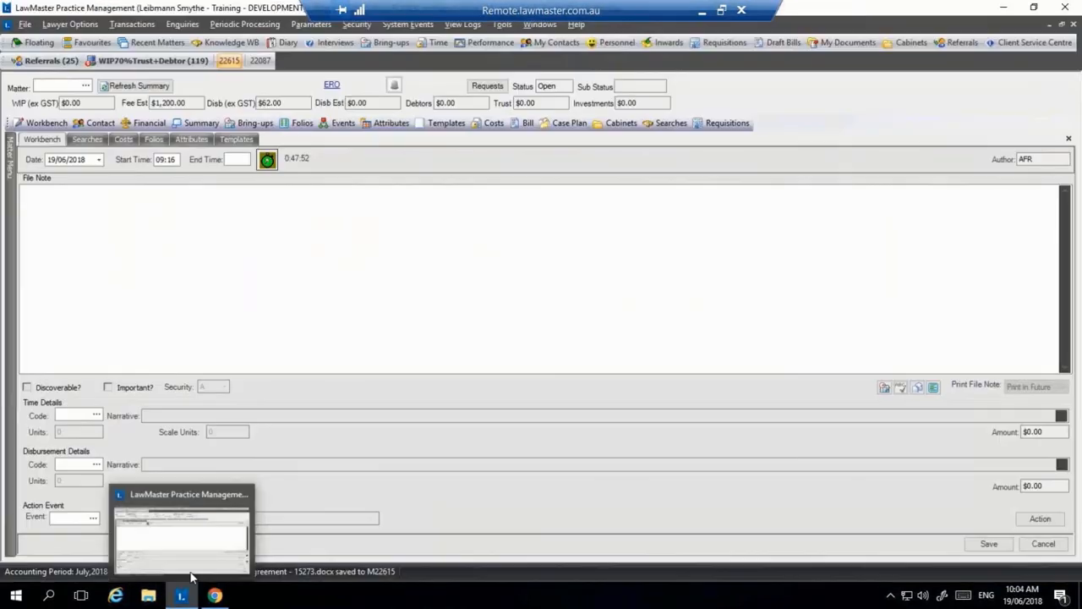
click(155, 140)
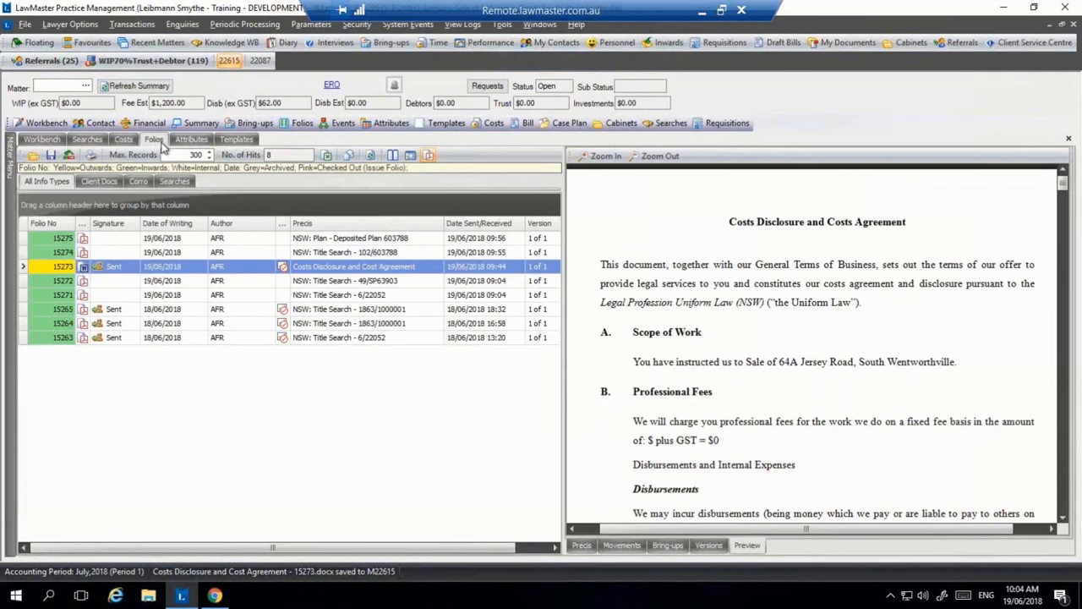
Step: Refresh the folios, check folio 15273 is Signed, and preview signed folio 15276
click(189, 179)
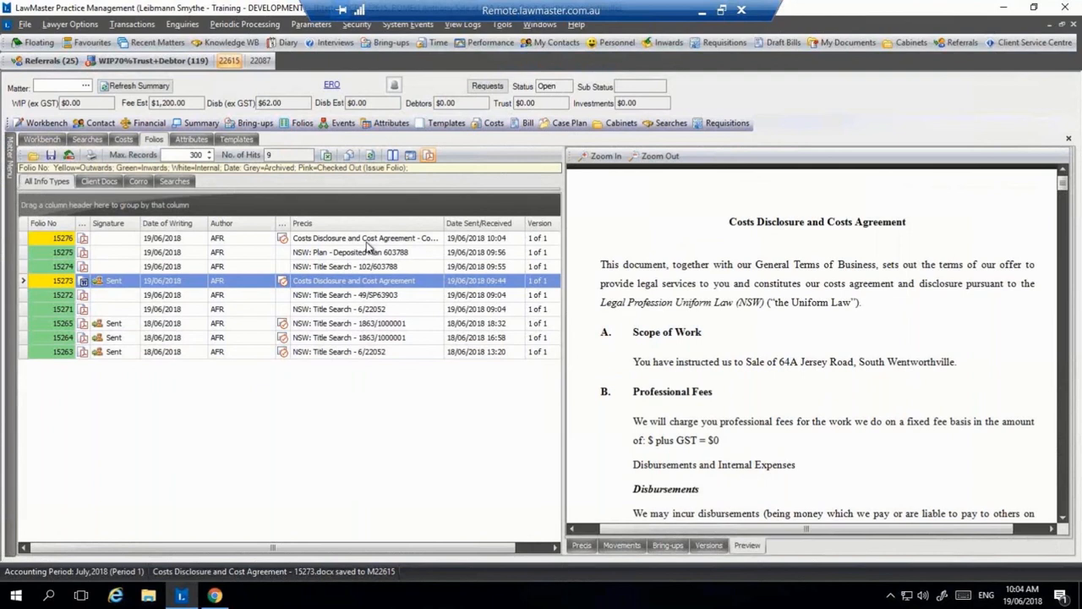
click(368, 241)
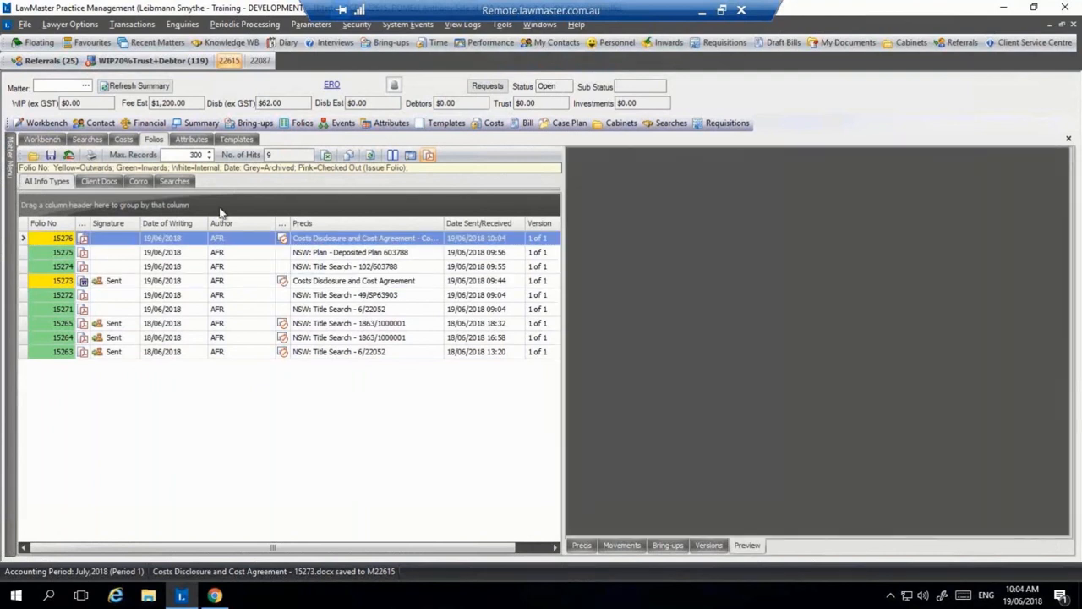
click(371, 157)
click(113, 296)
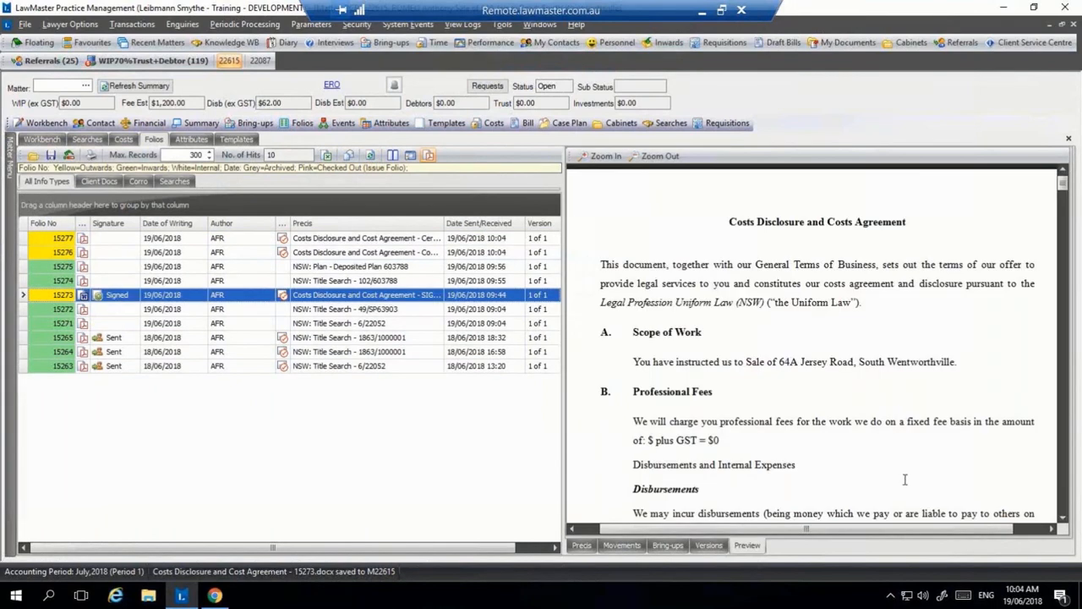
scroll(730, 324, down, 5)
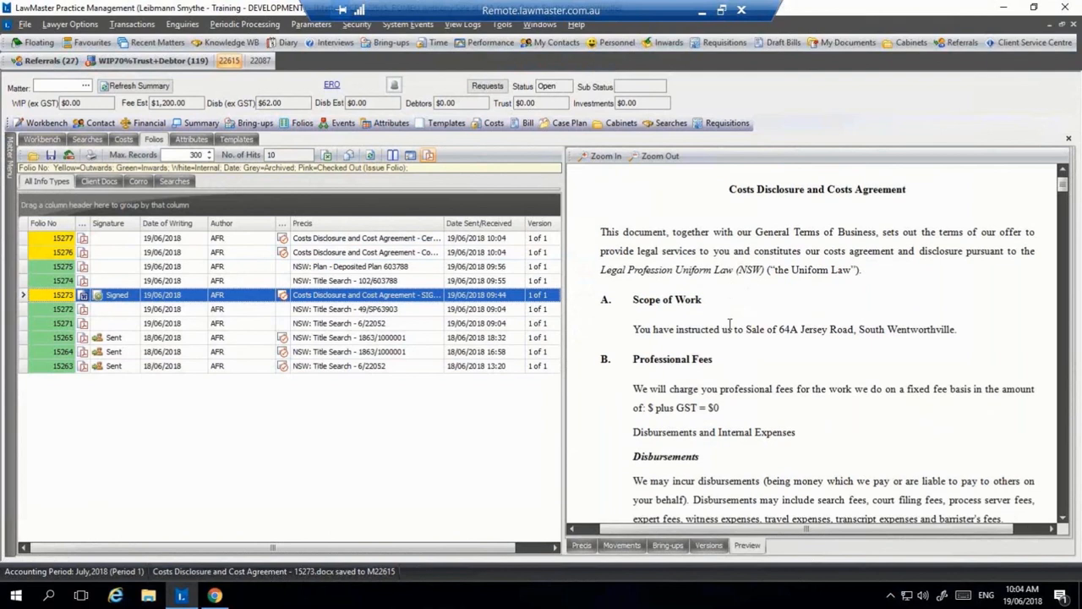
click(427, 252)
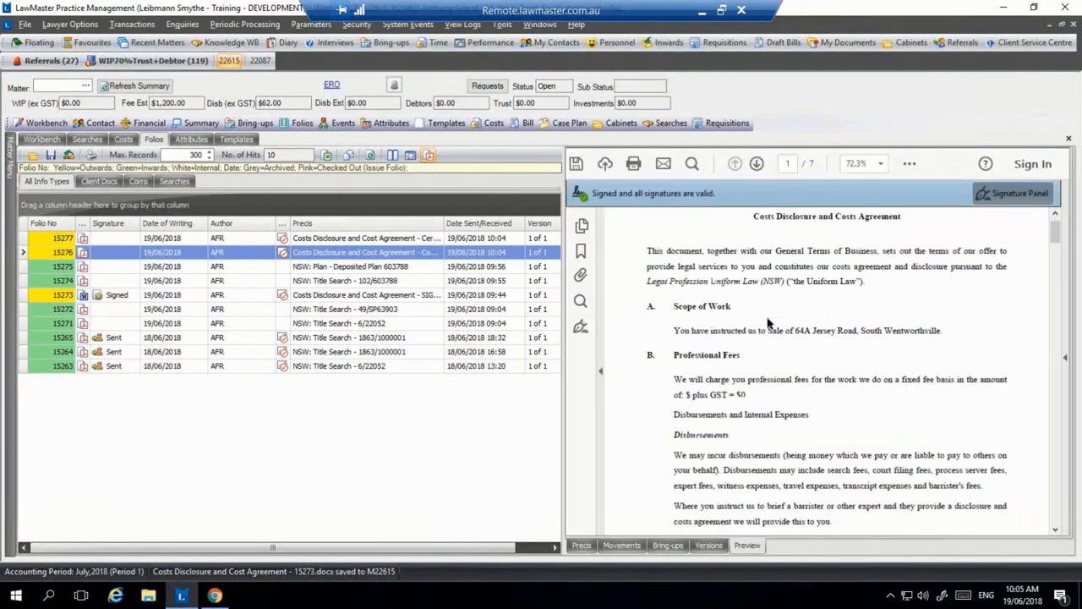
Step: Check the client's signature on page 3, then scroll through certificate folio 15277's four pages
scroll(769, 326, down, 15)
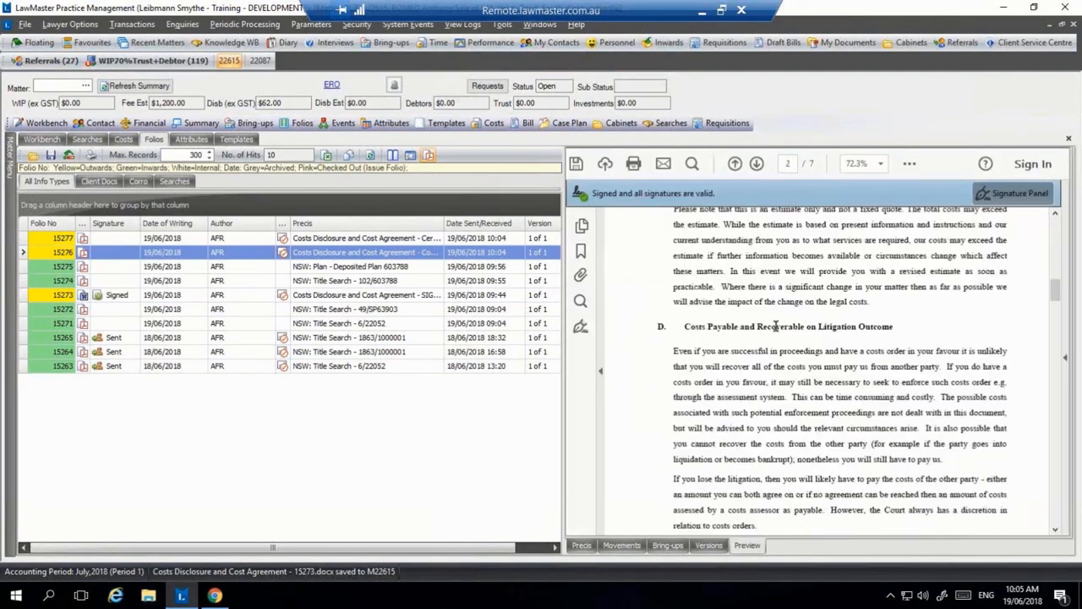
scroll(778, 332, up, 2)
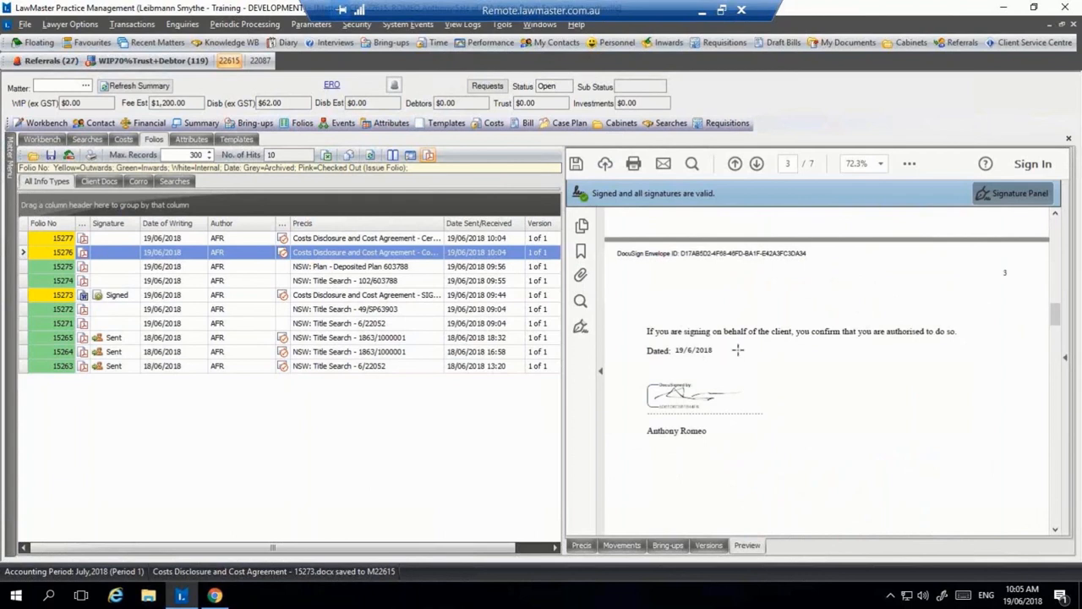
click(369, 238)
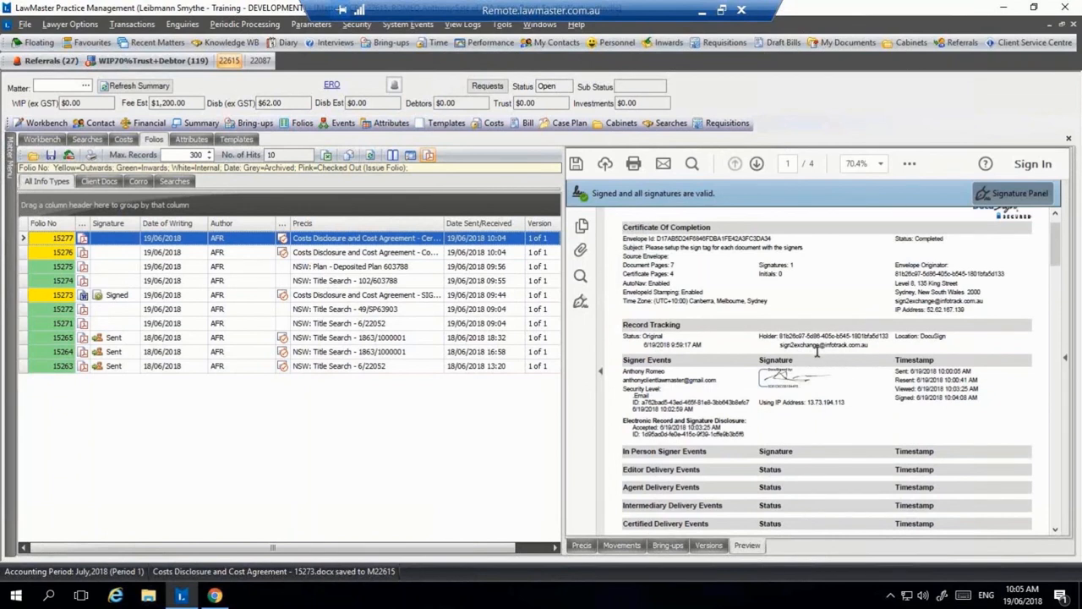
scroll(818, 355, down, 1)
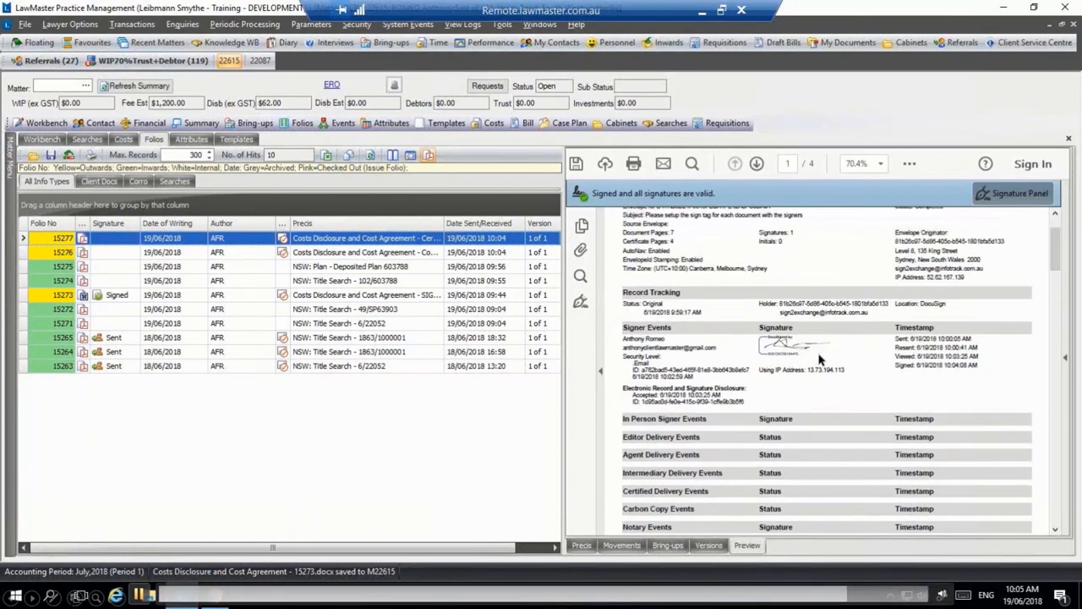
scroll(818, 359, down, 10)
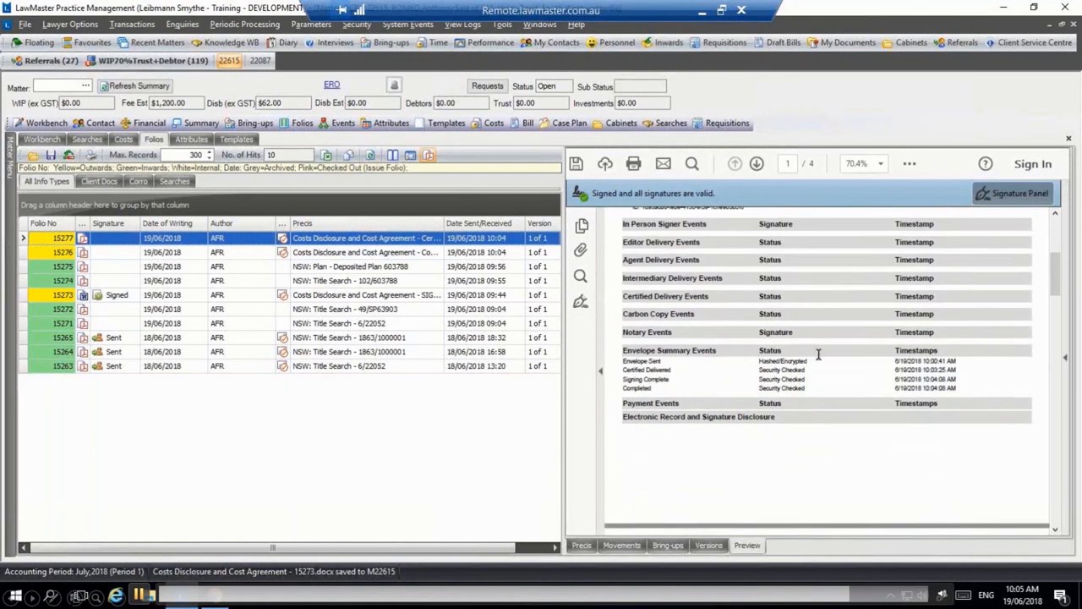
scroll(818, 359, down, 3)
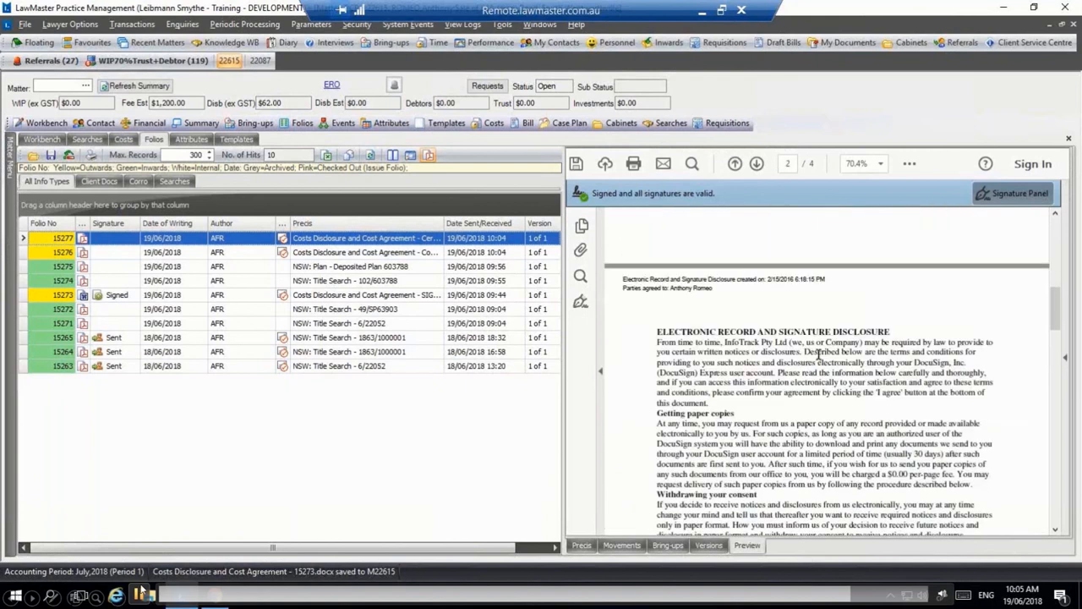
scroll(819, 355, down, 4)
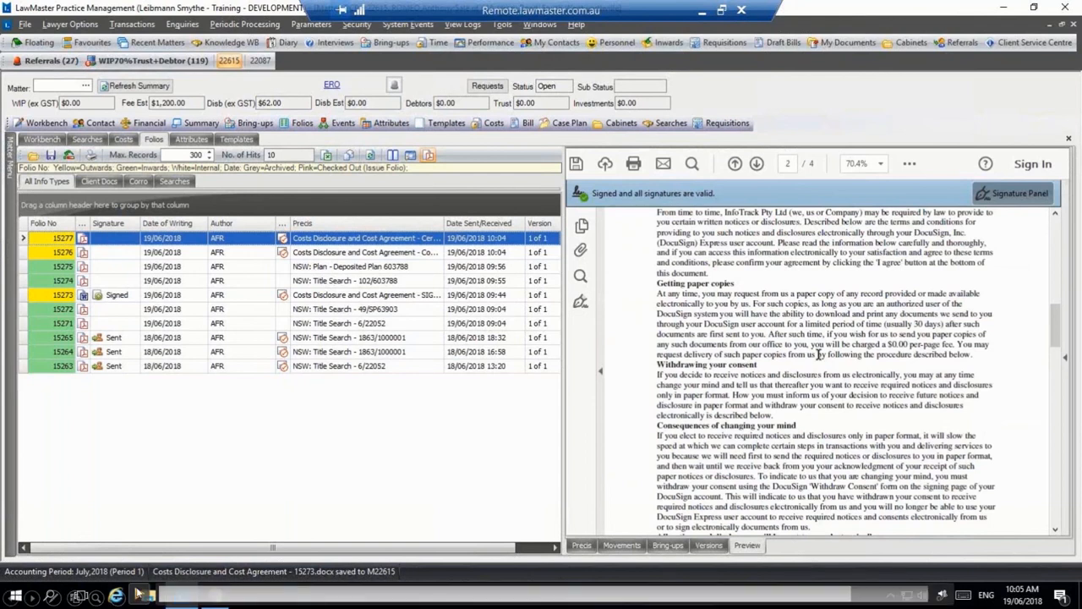
scroll(819, 354, down, 2)
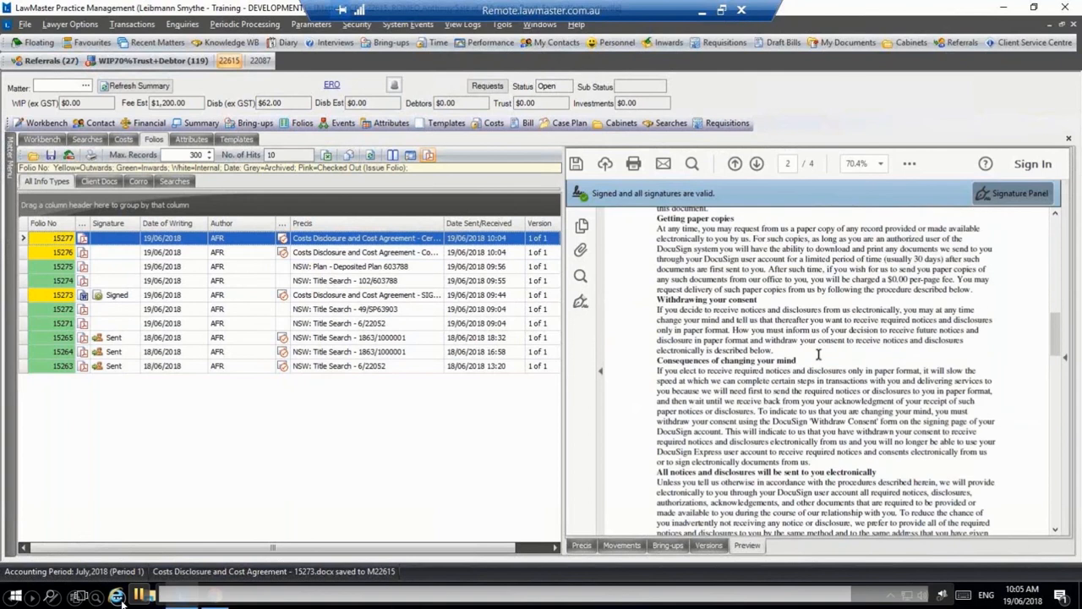
scroll(819, 355, down, 4)
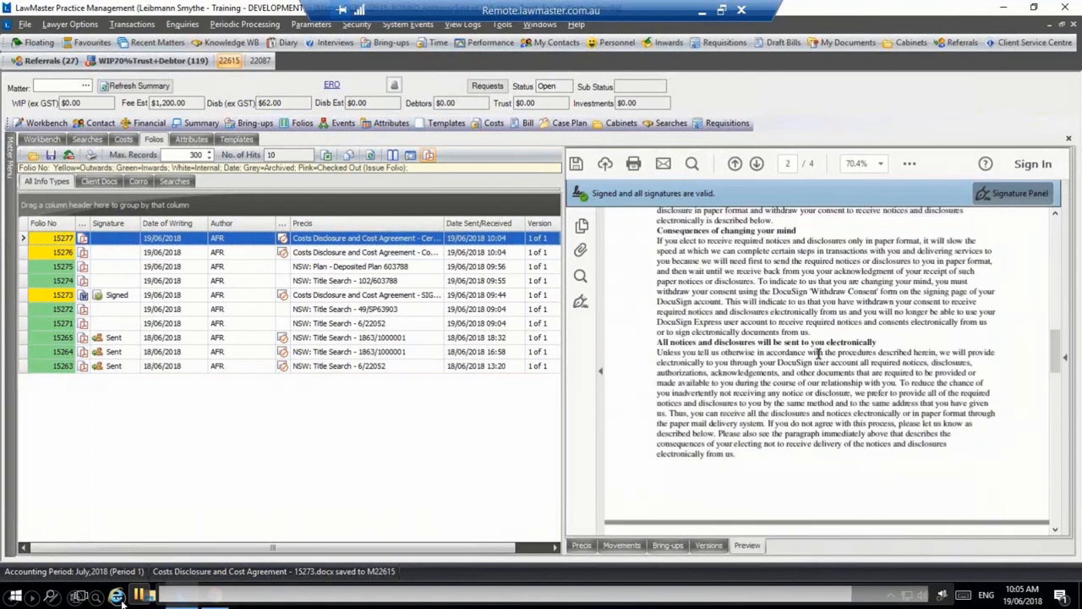
scroll(819, 354, down, 5)
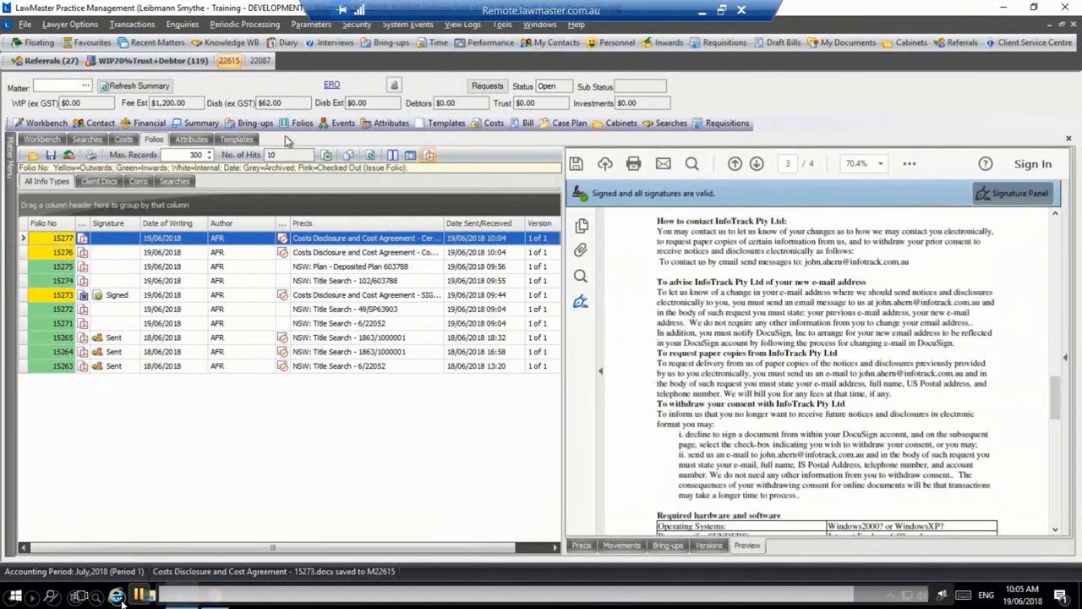
Step: Review the completed SignIT 15273 Certificate and Completed Document searches, then switch to Gmail
click(86, 139)
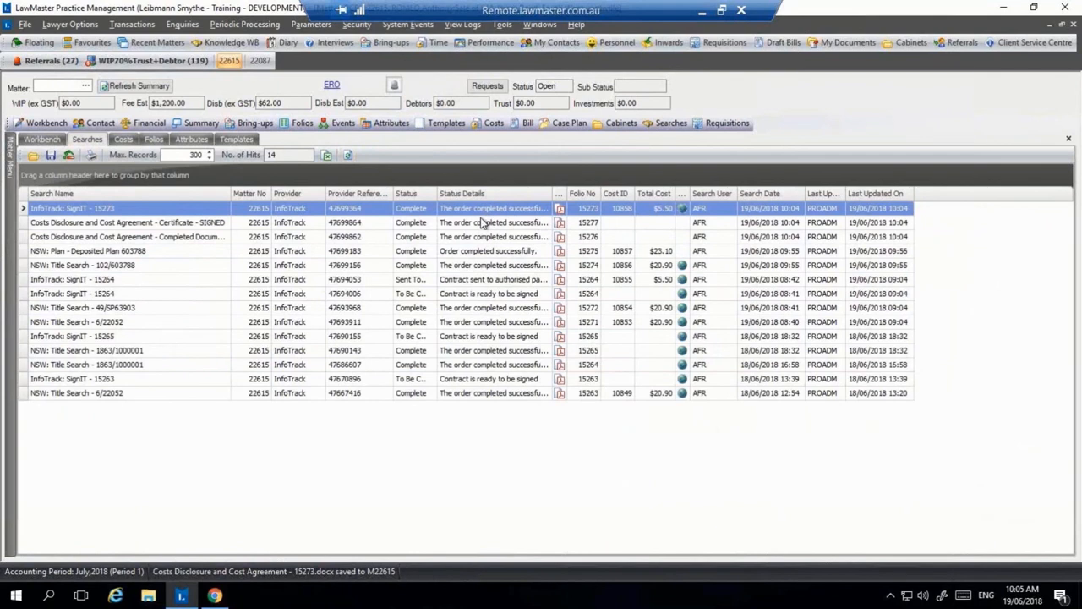
click(480, 223)
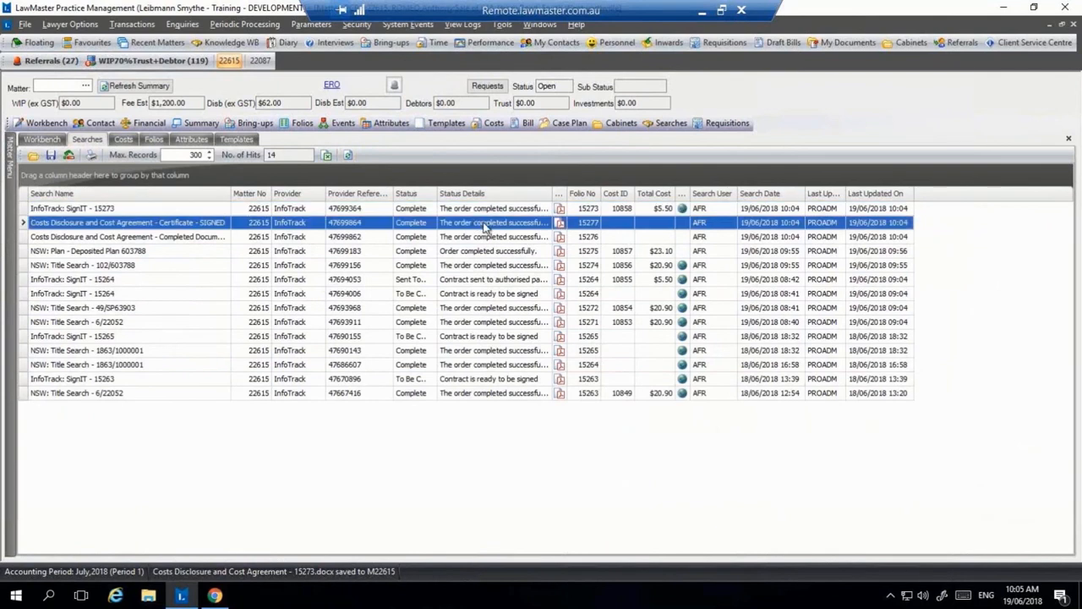
click(498, 238)
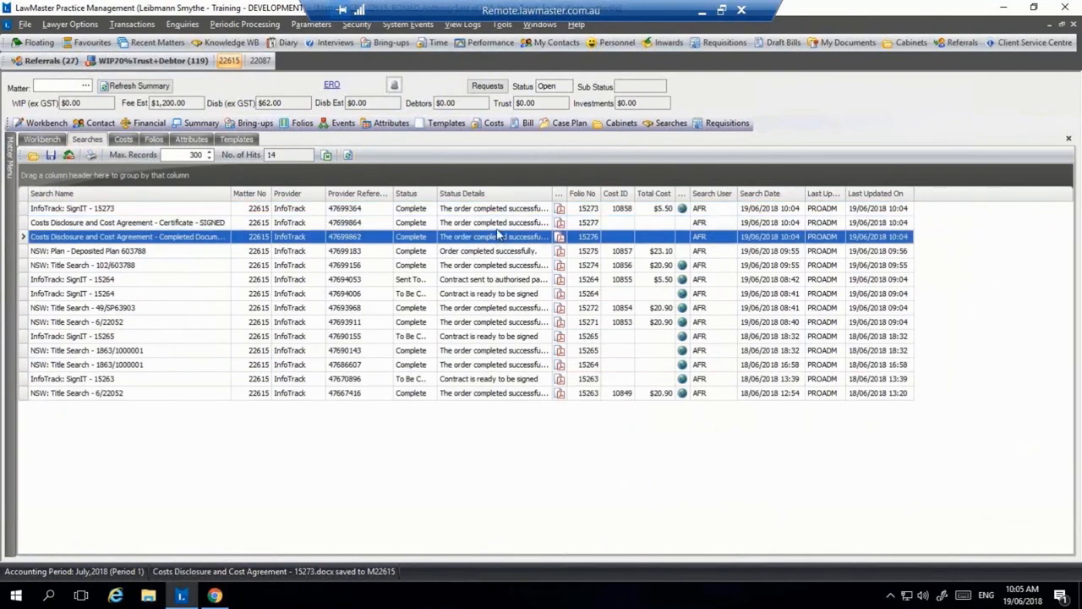
click(213, 596)
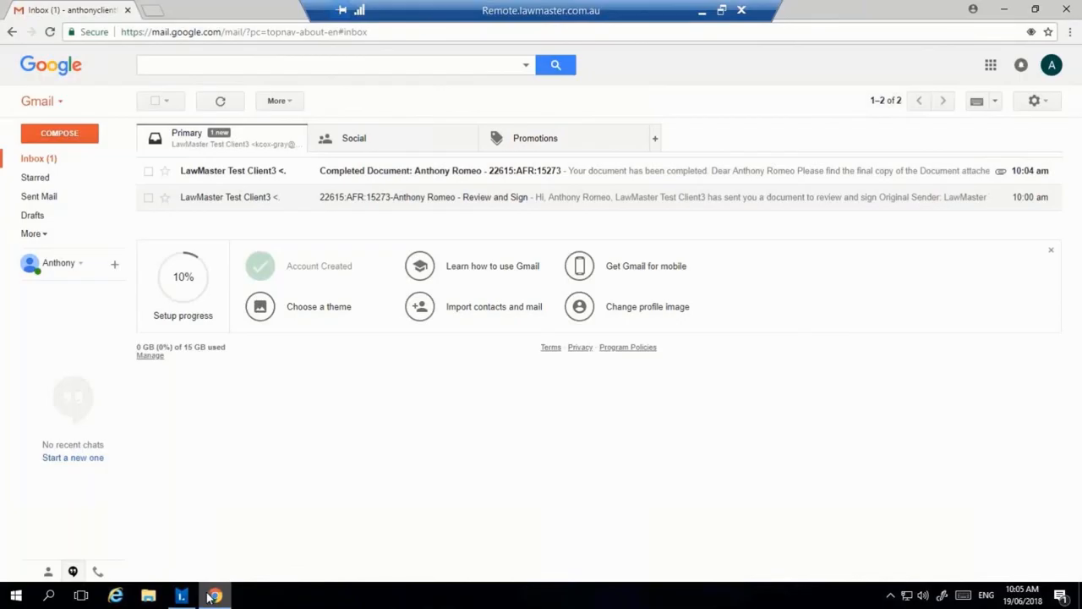
Step: Open the 'Completed Document' email and preview the signed CompletedDocument.pdf attachment
click(617, 177)
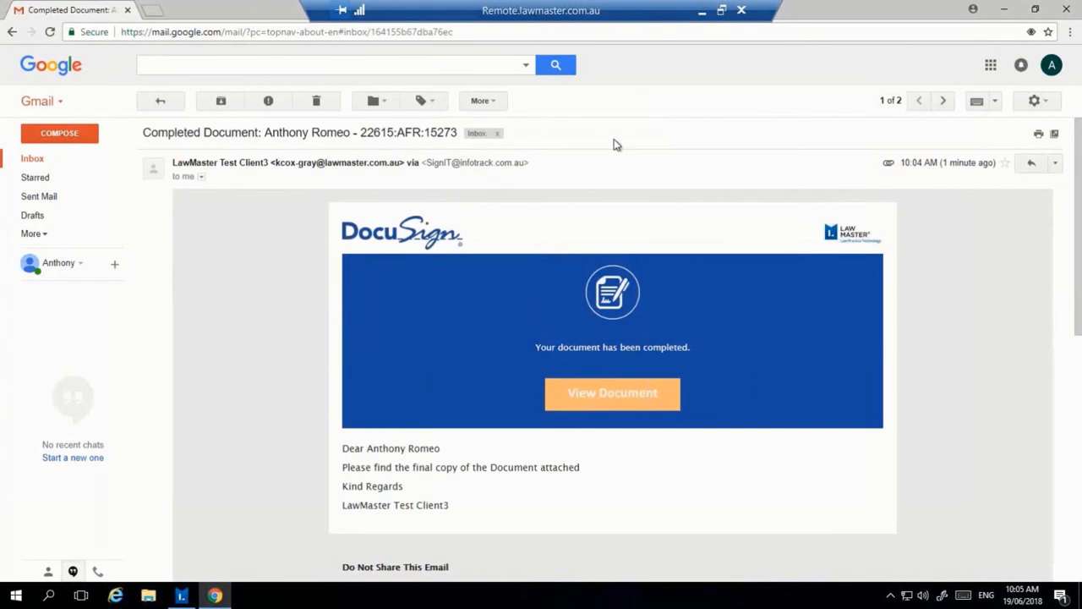
scroll(589, 331, down, 2)
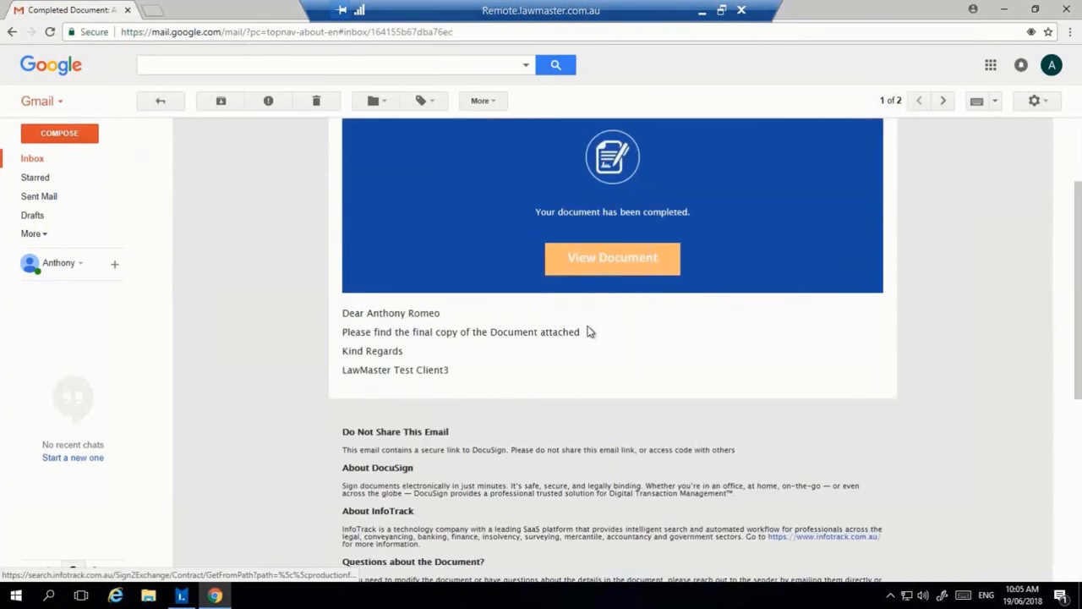
scroll(589, 332, down, 3)
scroll(589, 329, down, 1)
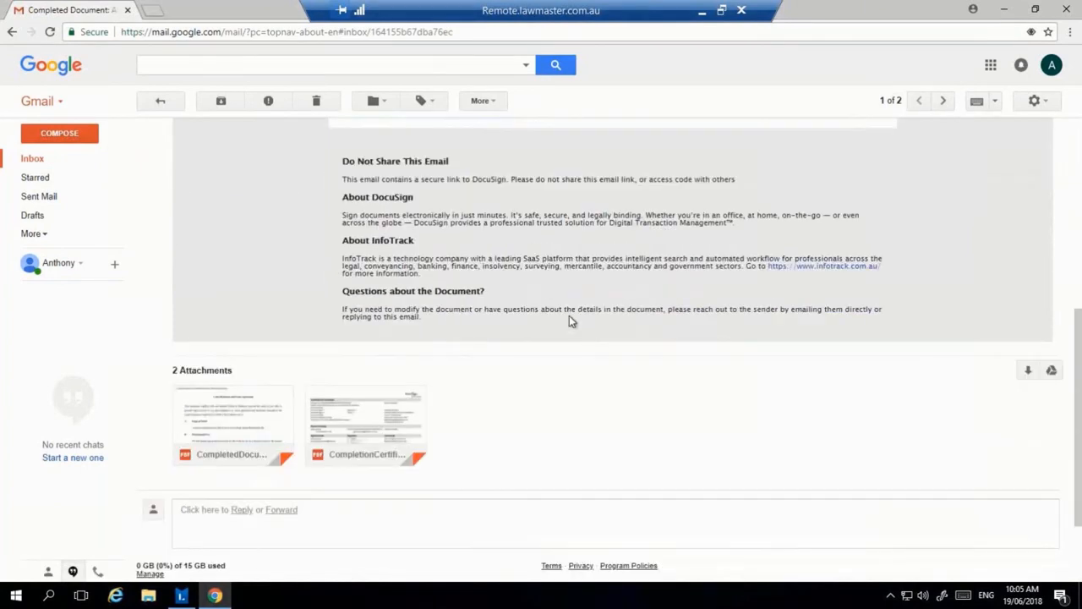
click(234, 393)
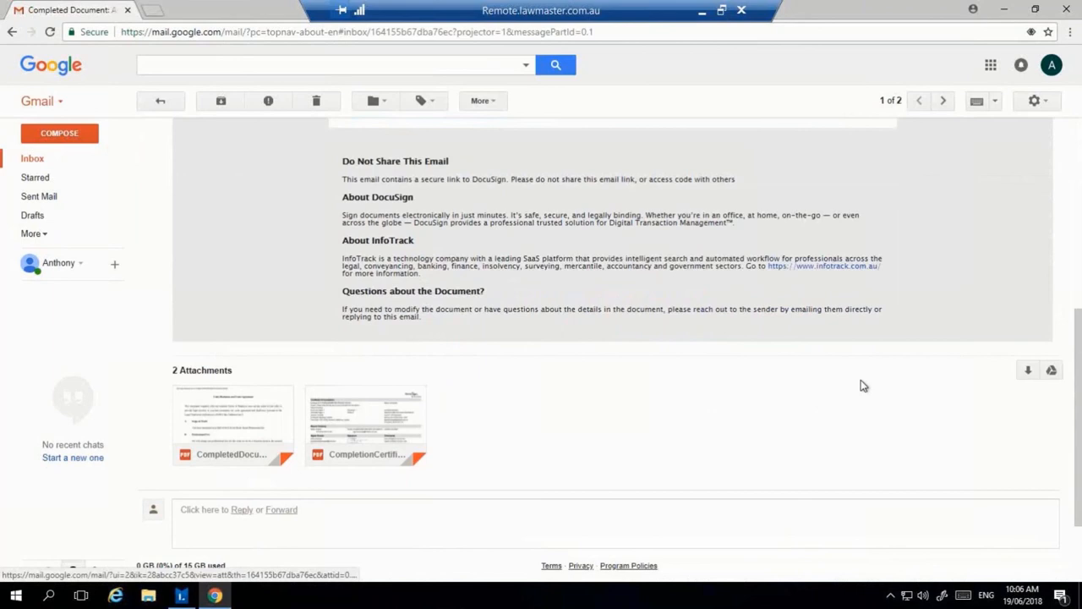
scroll(568, 248, down, 3)
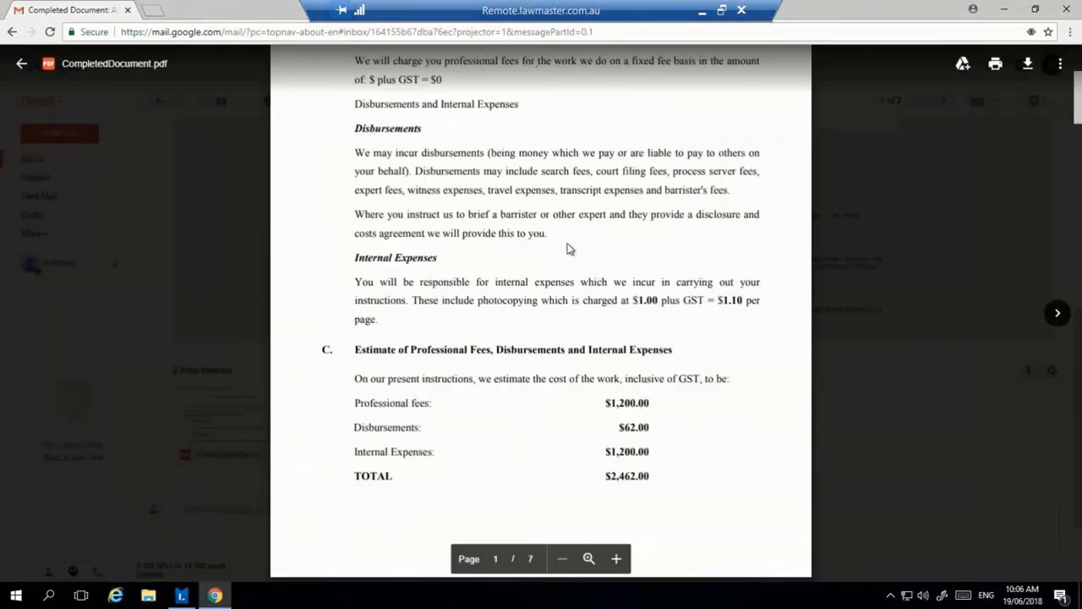
scroll(568, 248, down, 15)
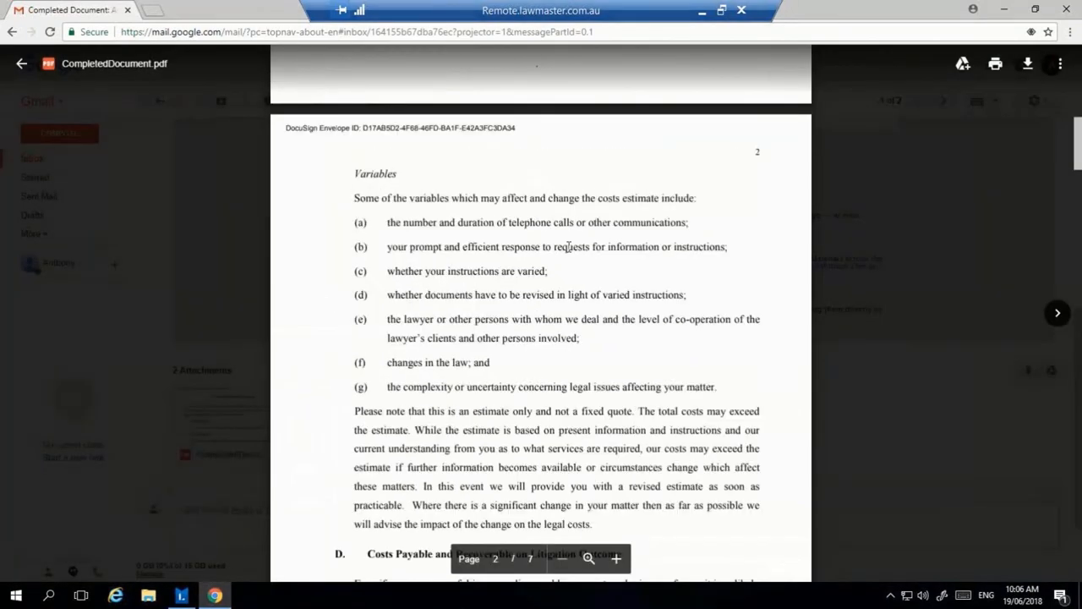
Step: Switch to previewing the 4-page CompletionCertificate.pdf and scroll through its envelope events
click(165, 319)
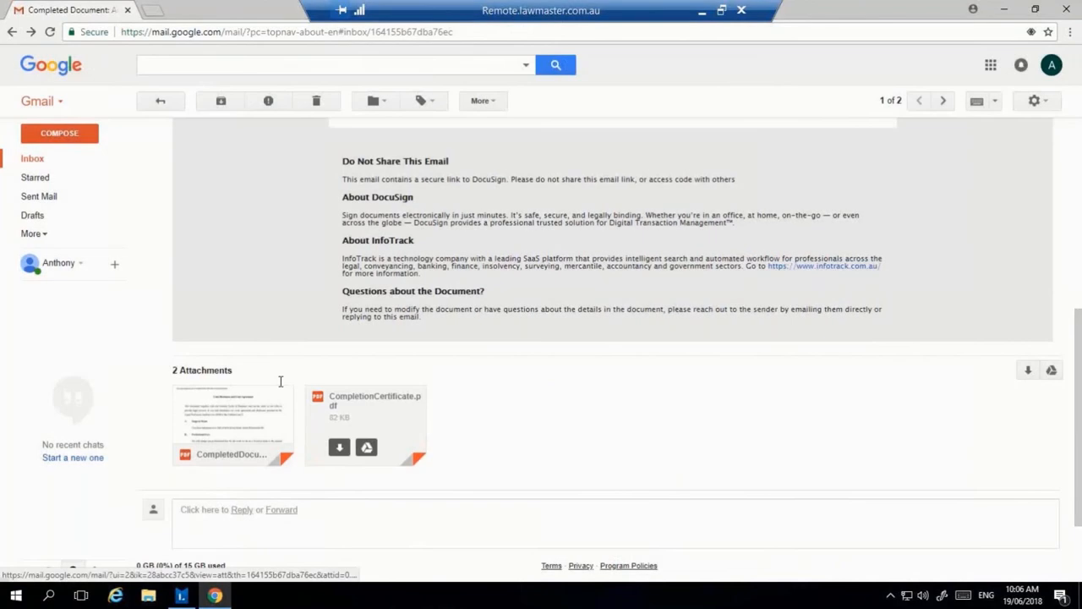
click(375, 406)
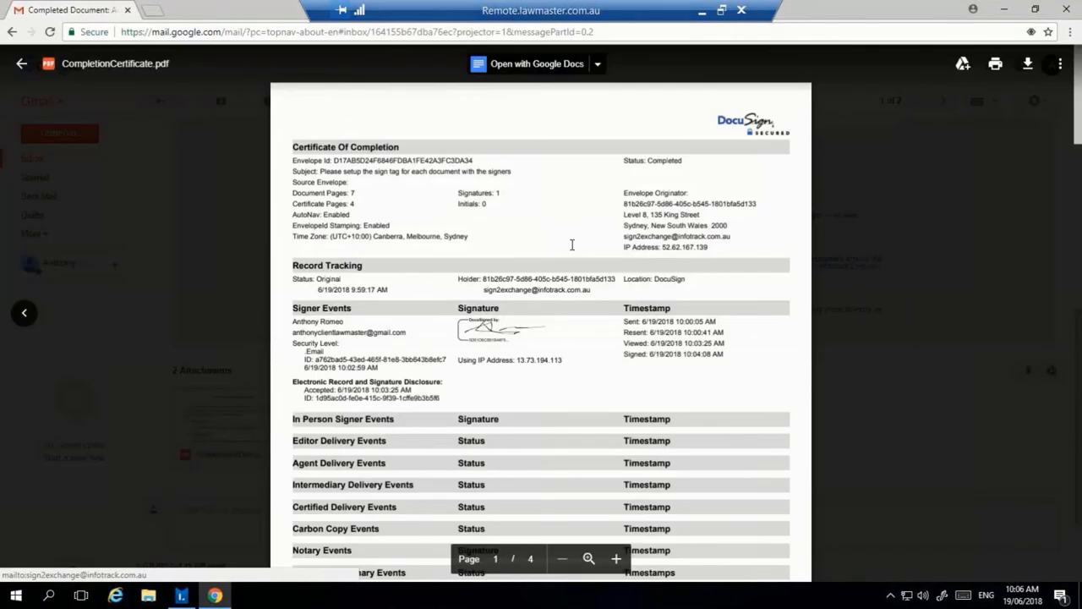
scroll(572, 245, down, 2)
scroll(570, 245, down, 3)
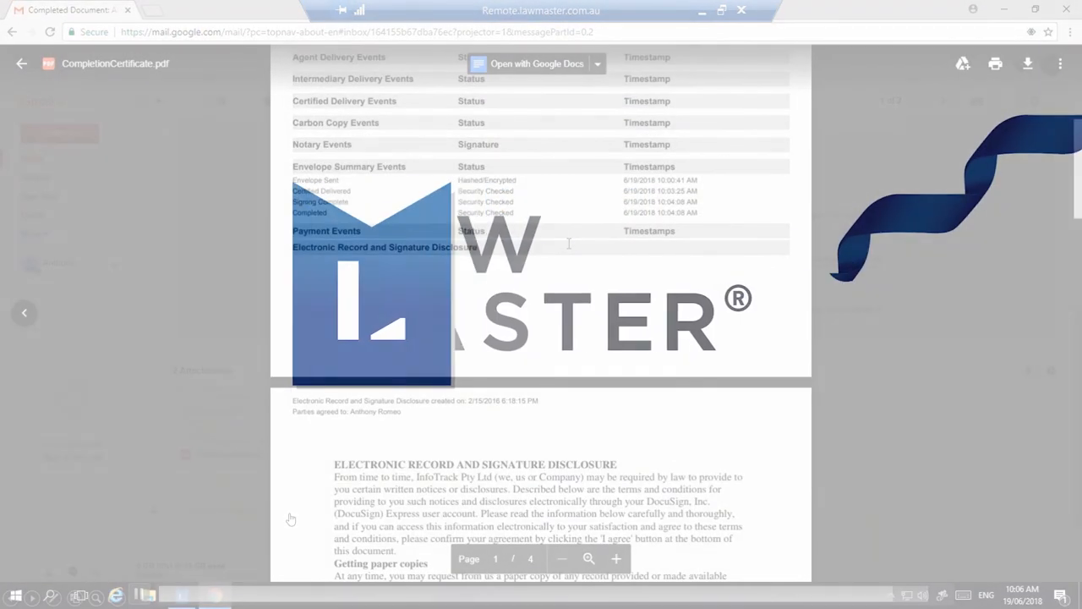